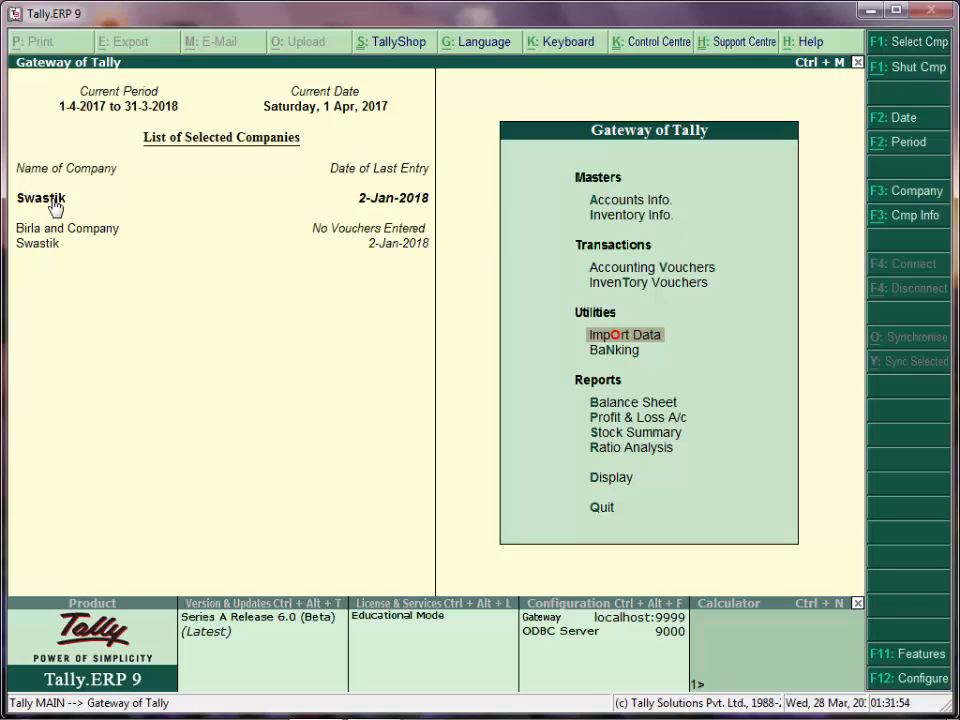
Open the List of Accounts report for the Swastik company
{"action": "key", "text": "Down"}
{"action": "key", "text": "Down"}
{"action": "key", "text": "Down"}
{"action": "key", "text": "Down"}
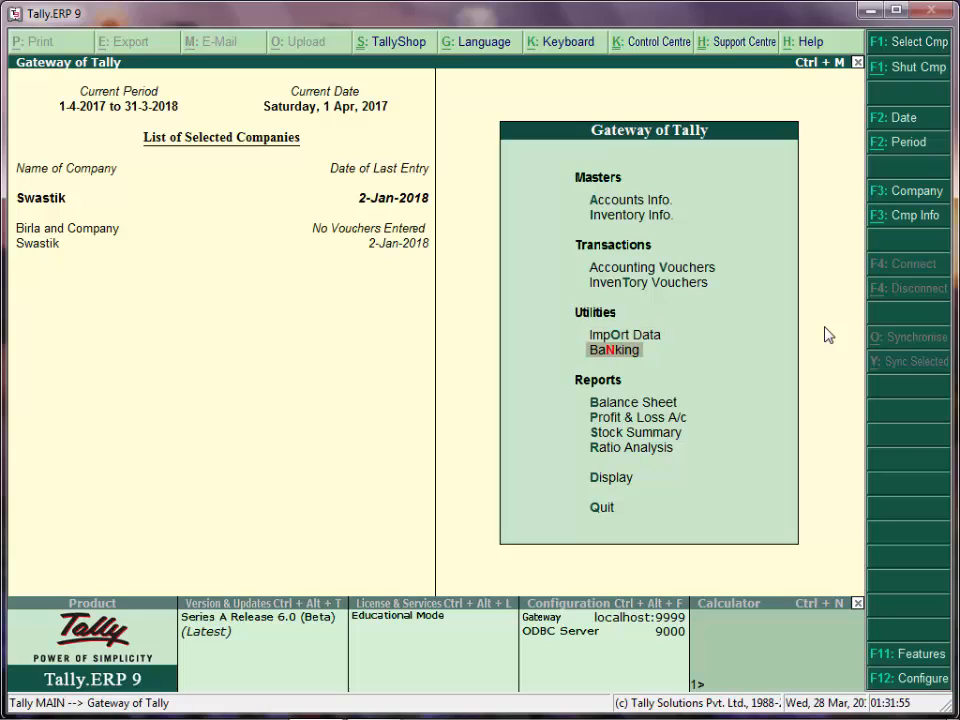
{"action": "key", "text": "Down"}
{"action": "key", "text": "Down"}
{"action": "key", "text": "Return"}
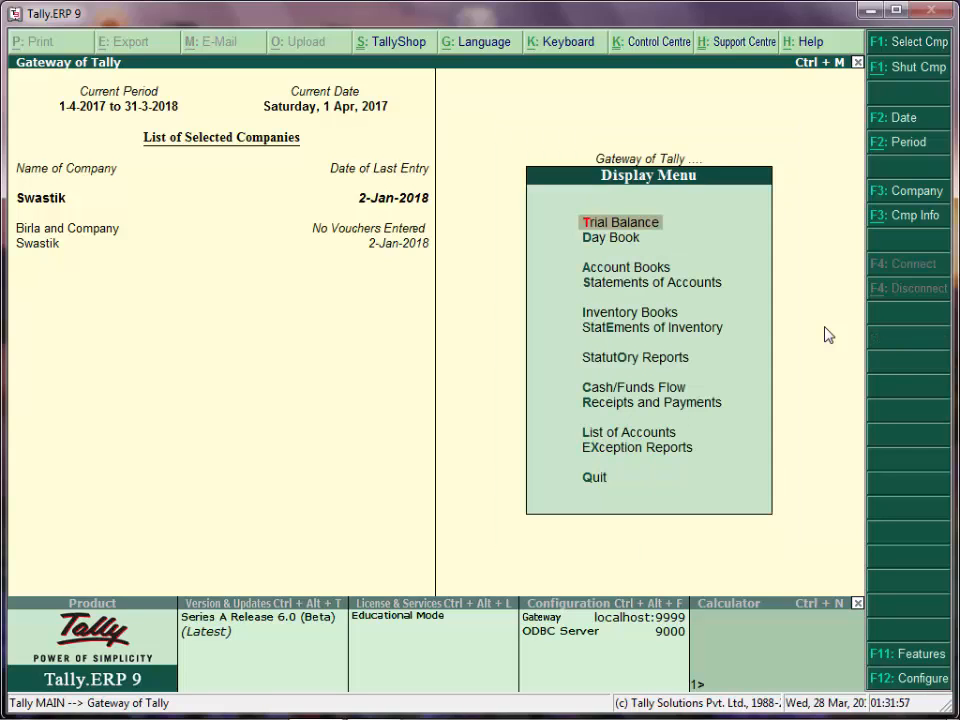
{"action": "key", "text": "Down"}
{"action": "key", "text": "Down"}
{"action": "key", "text": "Down"}
{"action": "key", "text": "Down"}
{"action": "key", "text": "Down"}
{"action": "key", "text": "Down"}
{"action": "key", "text": "Down"}
{"action": "key", "text": "Down"}
{"action": "key", "text": "Down"}
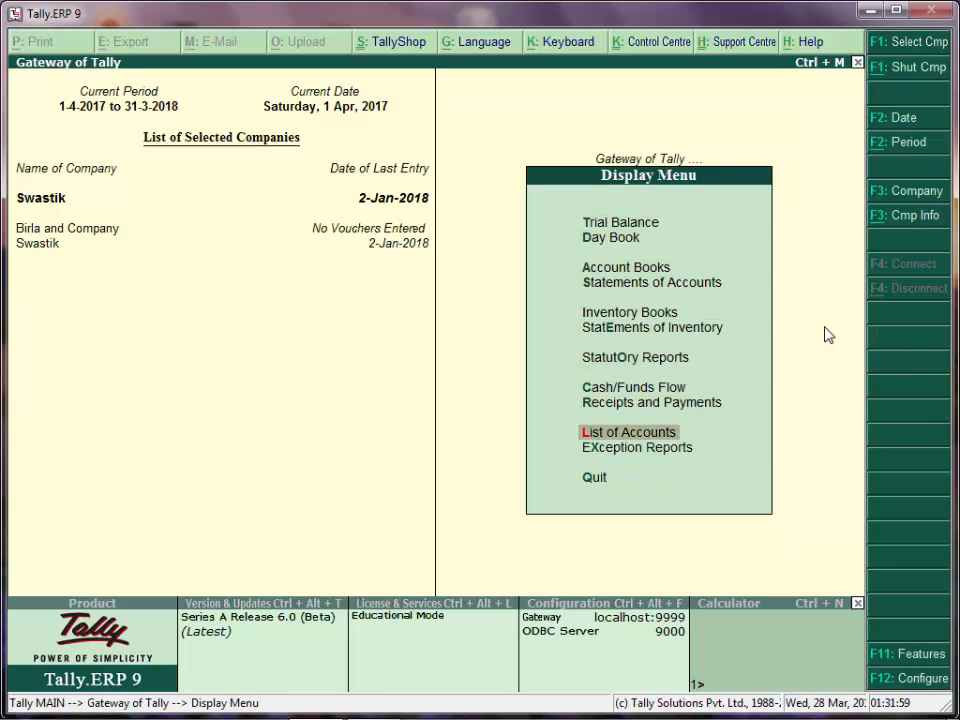
{"action": "key", "text": "Return"}
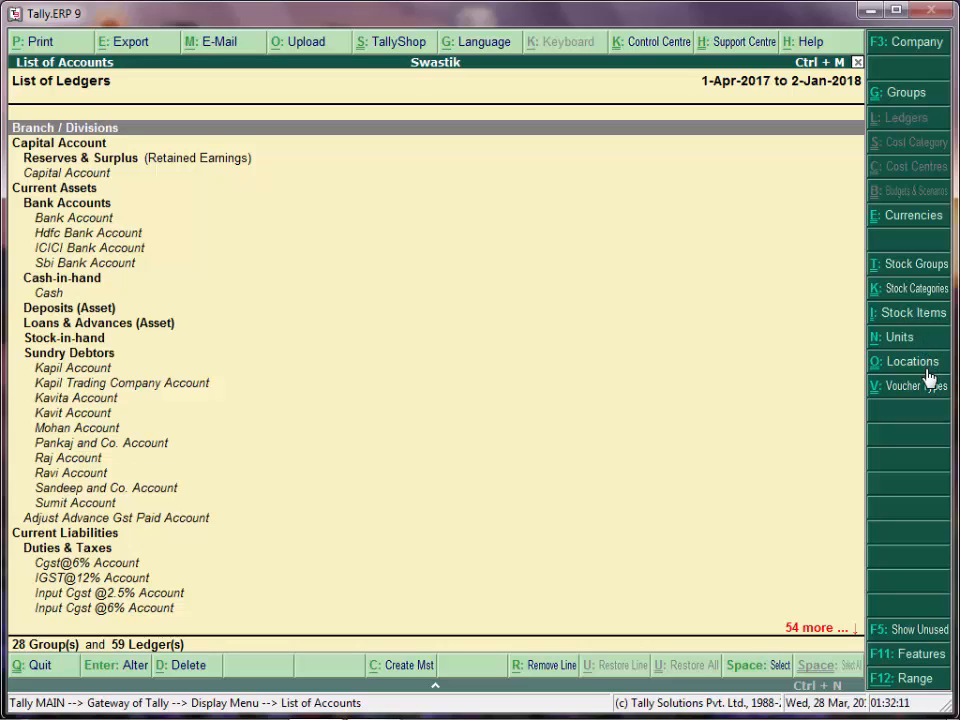
Export the stock groups list as XML to Master.xml in C:\Program Files\Tally.ERP9, without dependent masters
{"action": "left_click", "coordinate": [896, 275]}
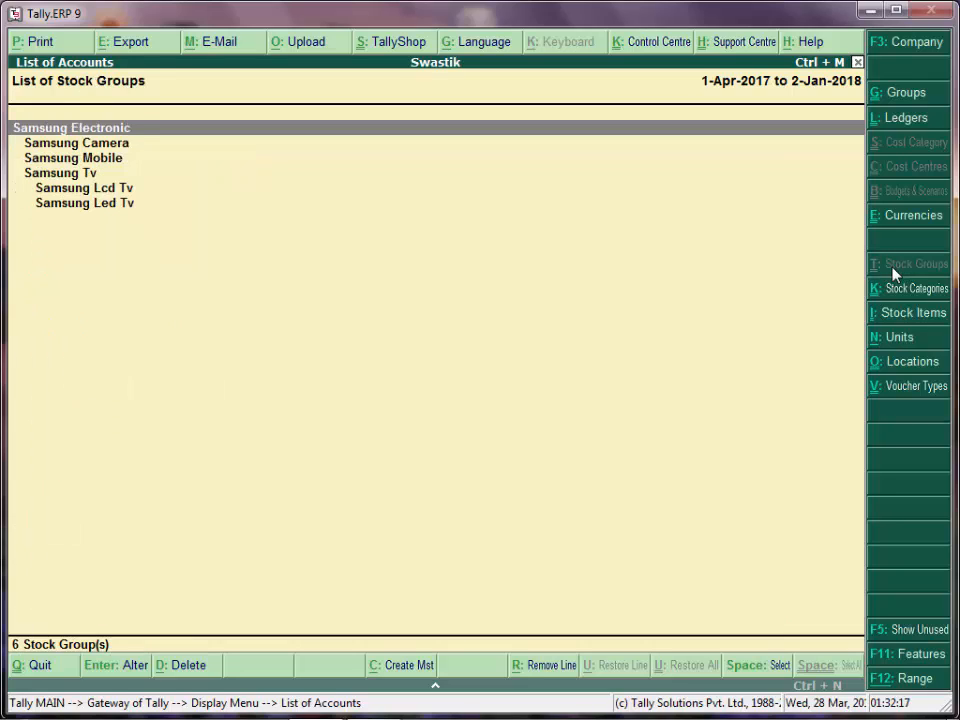
{"action": "left_click", "coordinate": [134, 47]}
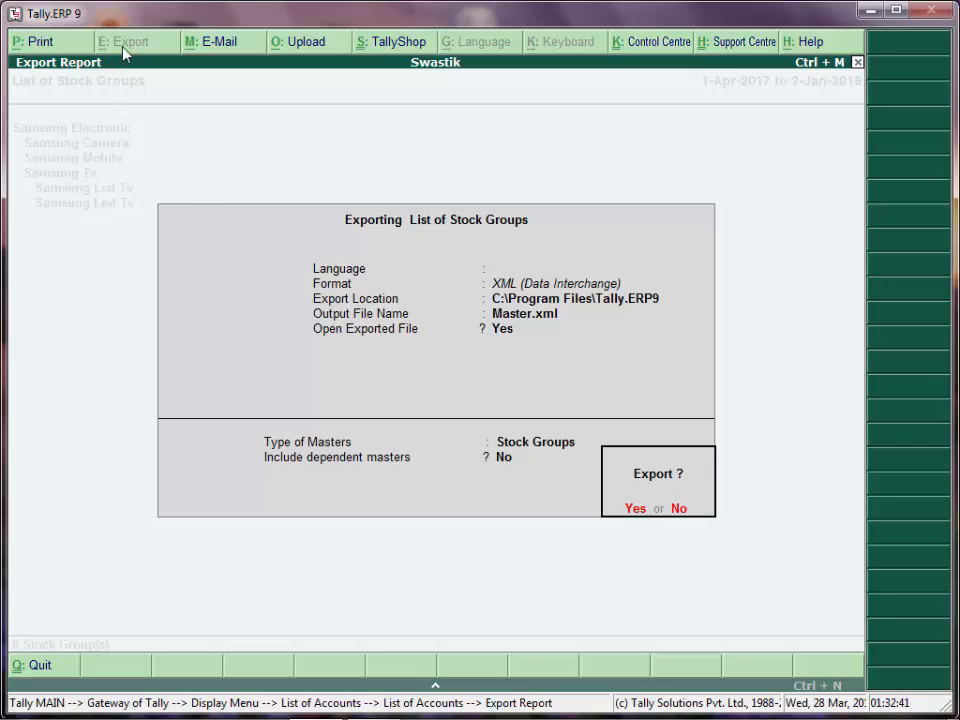
{"action": "key", "text": "Return"}
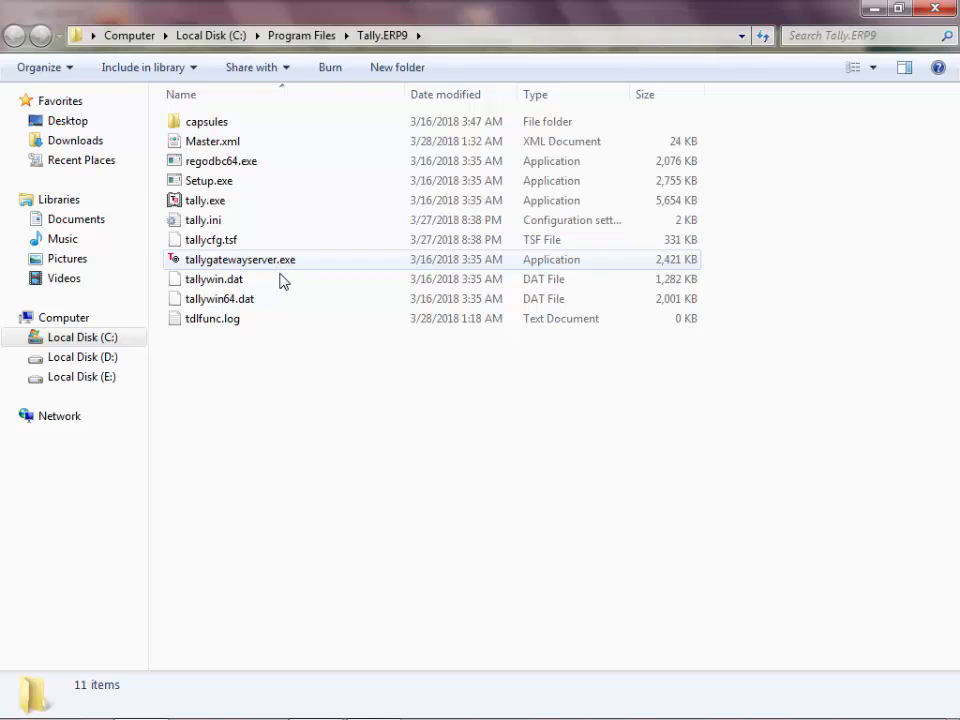
Check the exported Master.xml in the Tally.ERP9 folder, switch back to Tally.ERP 9 and close the stock groups list
{"action": "double_click", "coordinate": [230, 146]}
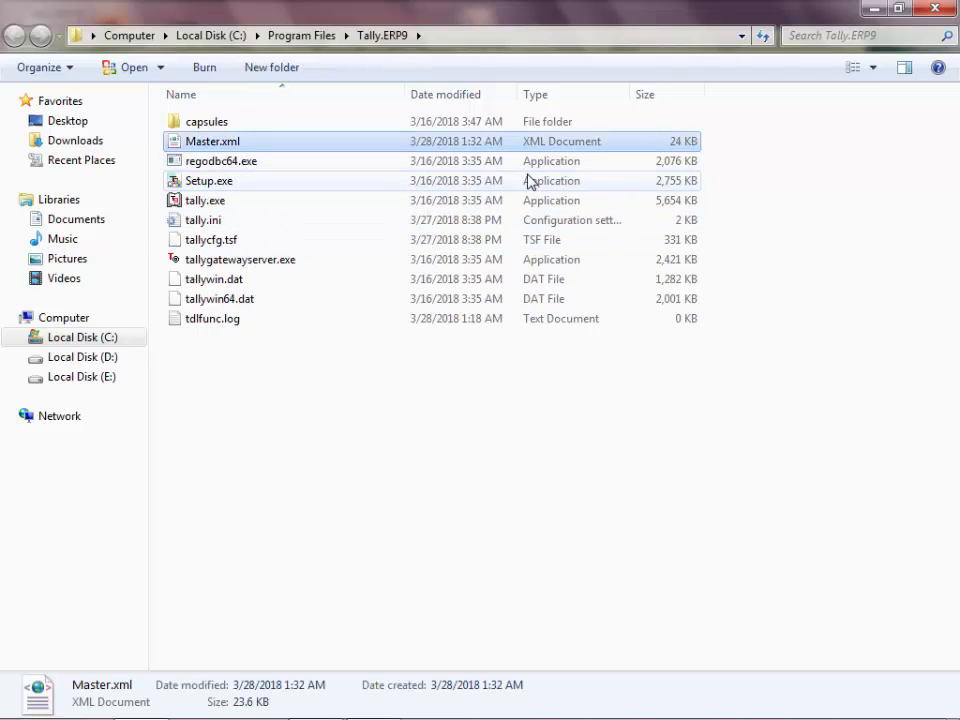
{"action": "key", "text": "alt+Tab"}
{"action": "key", "text": "alt+Tab"}
{"action": "key", "text": "alt+Tab"}
{"action": "key", "text": "alt+Tab"}
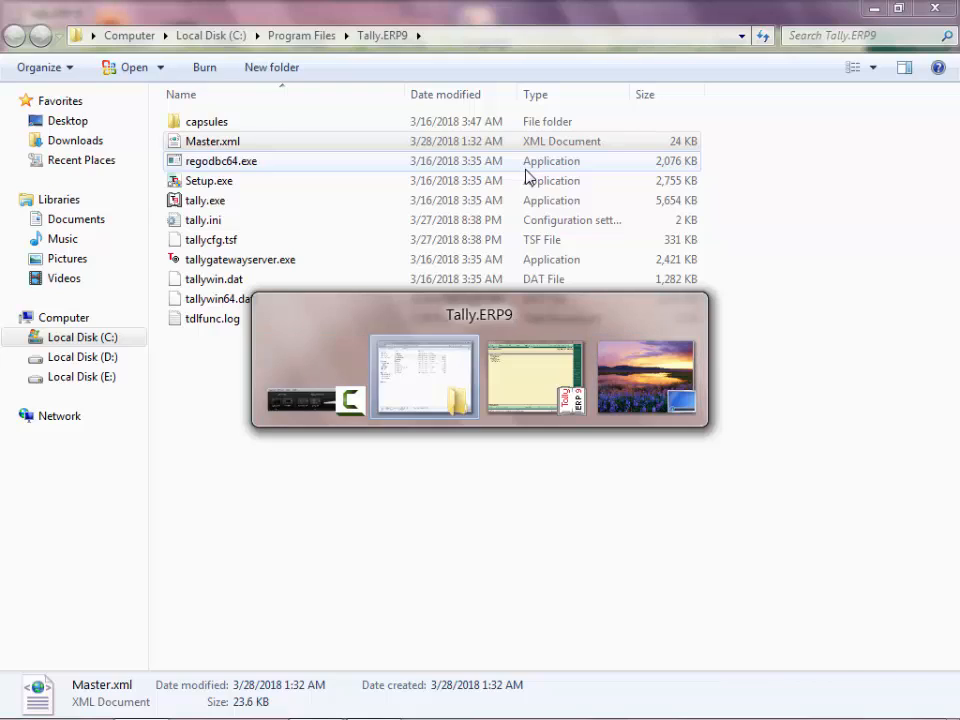
{"action": "key", "text": "alt+Tab"}
{"action": "key", "text": "Escape"}
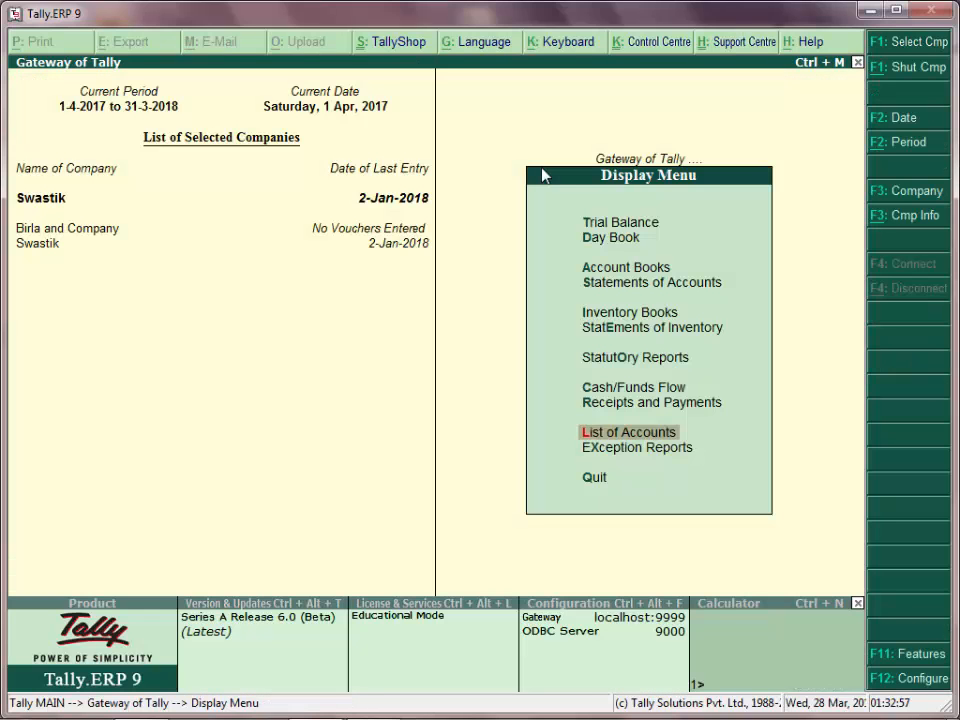
Make Birla and Company the active company and open the import of masters
{"action": "left_click", "coordinate": [104, 230]}
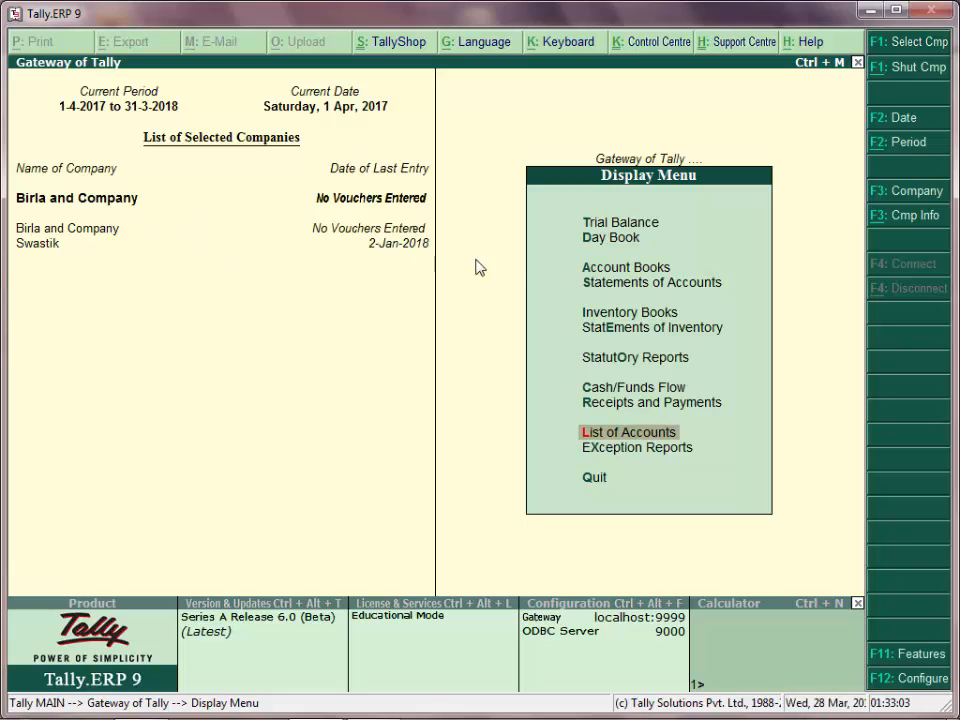
{"action": "key", "text": "Escape"}
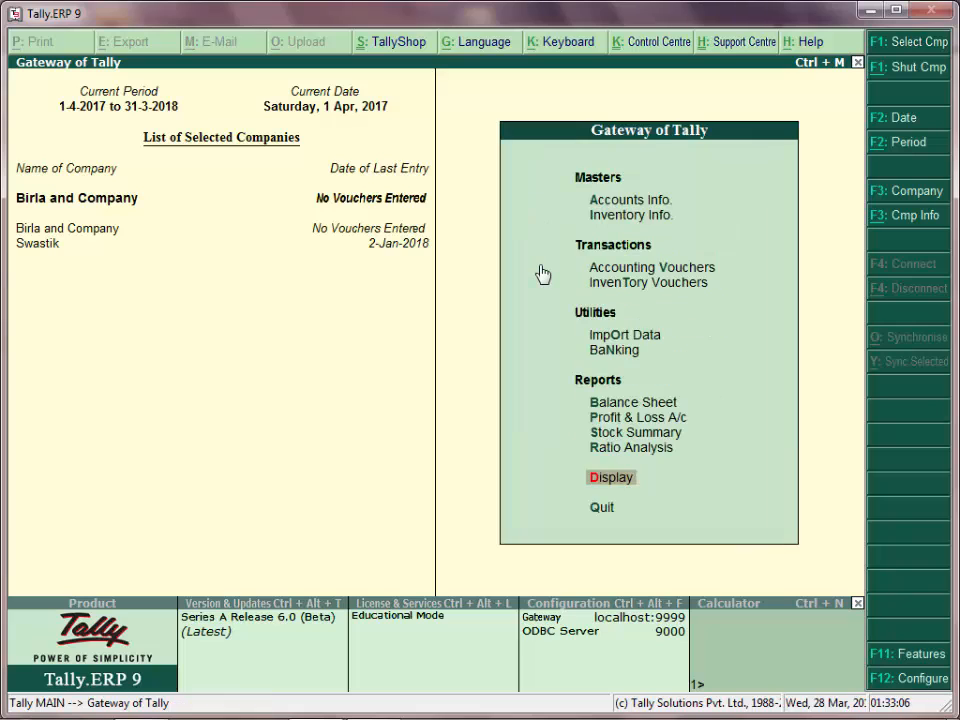
{"action": "key", "text": "Up"}
{"action": "key", "text": "Up"}
{"action": "key", "text": "Up"}
{"action": "key", "text": "Up"}
{"action": "key", "text": "Up"}
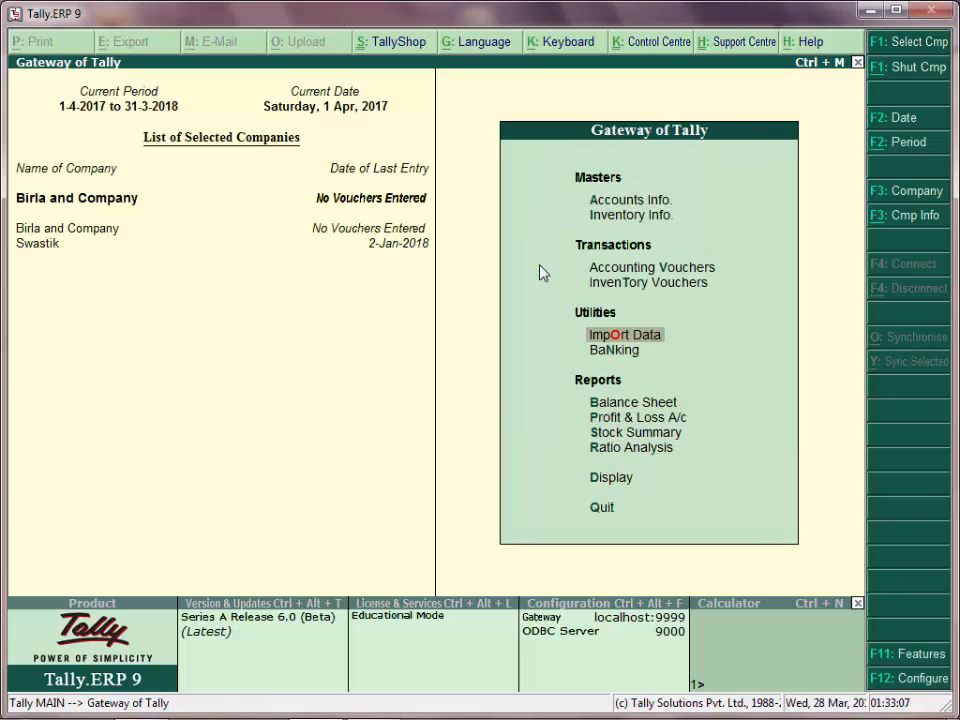
{"action": "key", "text": "Return"}
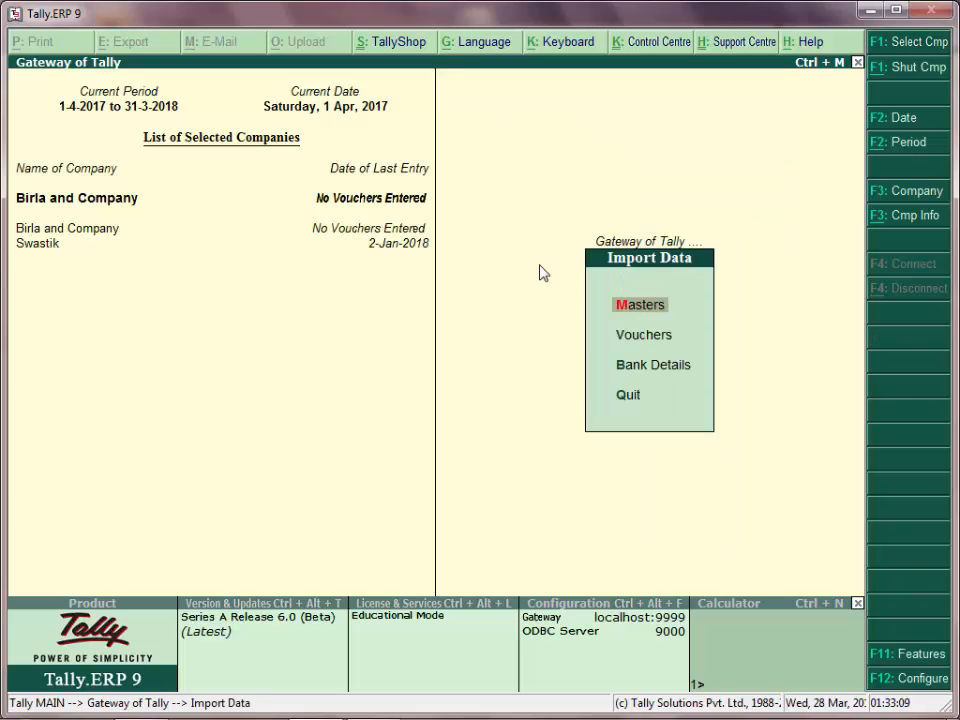
{"action": "key", "text": "Return"}
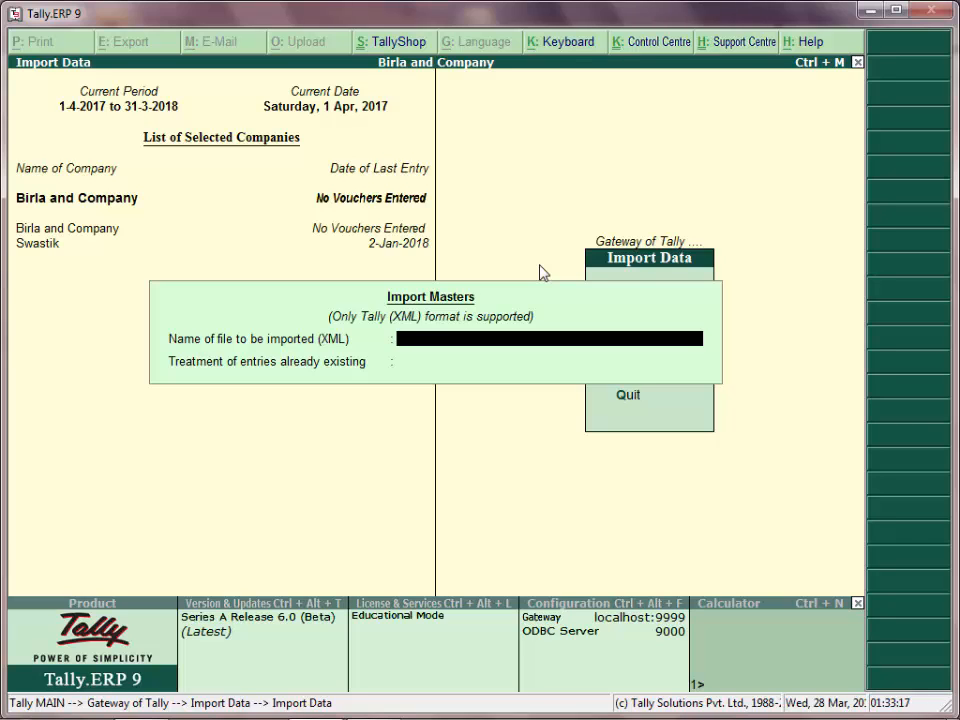
Import the masters from master.xml, treating already existing entries with Ignore Duplicates
{"action": "type", "text": "master"}
{"action": "key", "text": "alt+Tab"}
{"action": "key", "text": "alt+Tab"}
{"action": "type", "text": ".xml"}
{"action": "key", "text": "Return"}
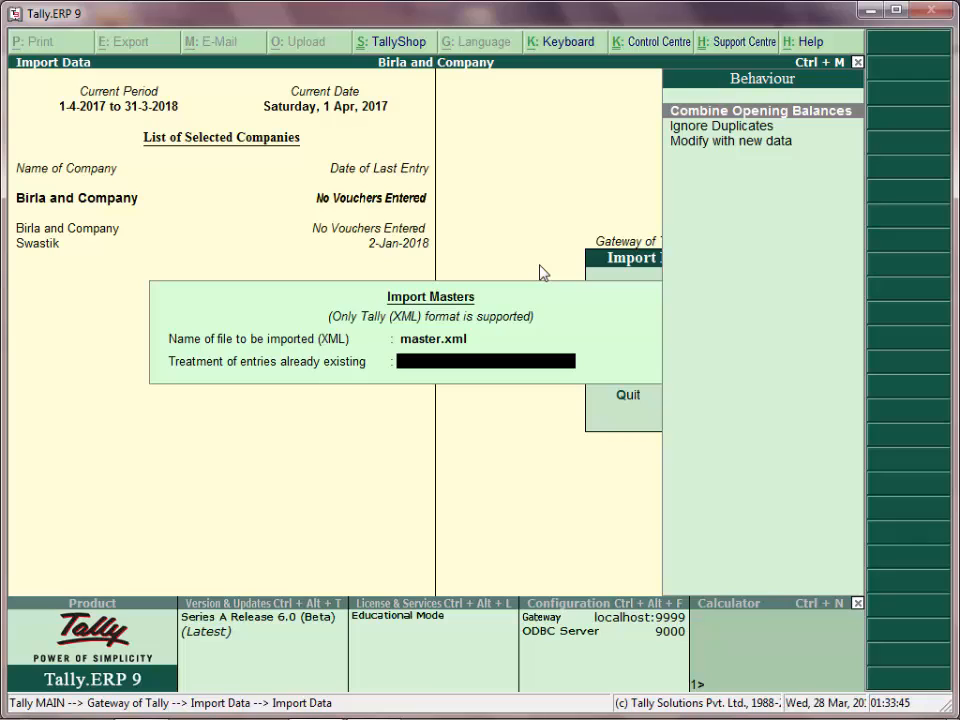
{"action": "key", "text": "Down"}
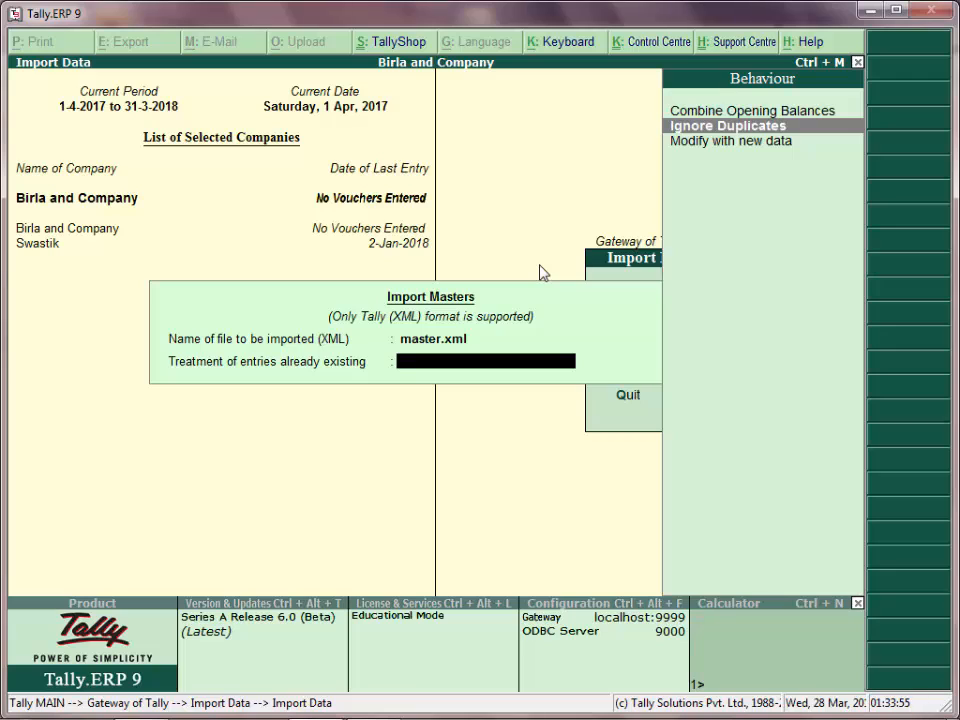
{"action": "key", "text": "Down"}
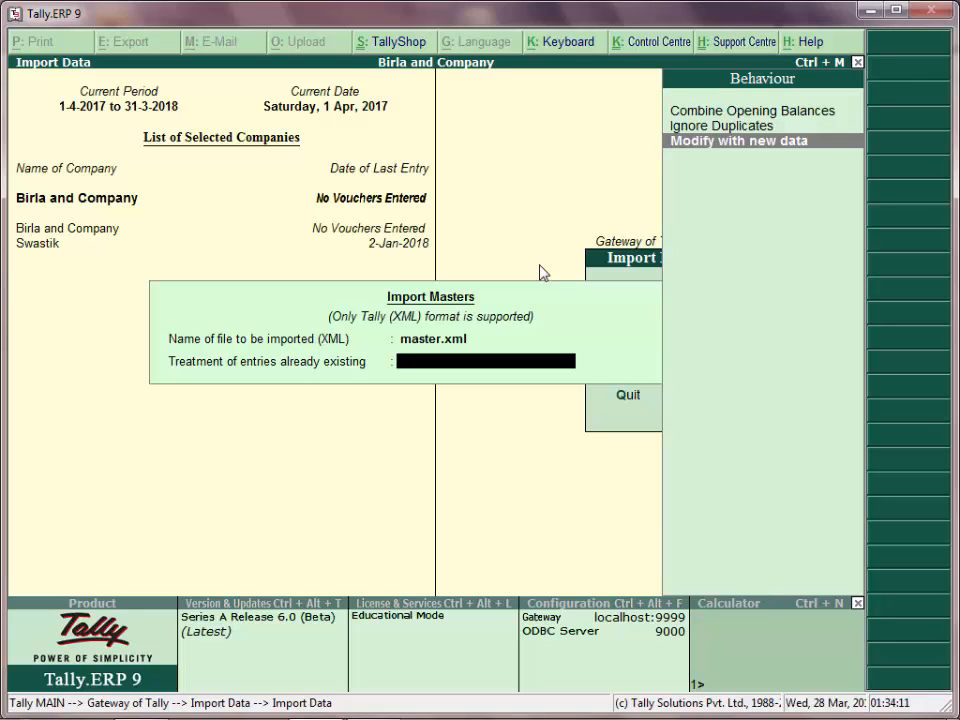
{"action": "key", "text": "Up"}
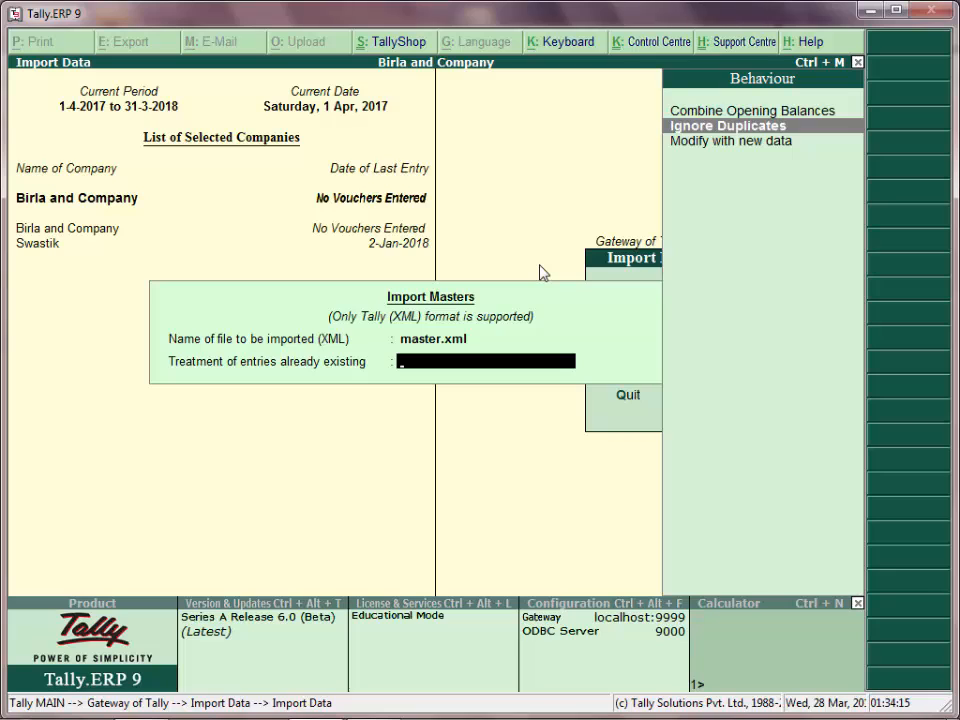
{"action": "key", "text": "Return"}
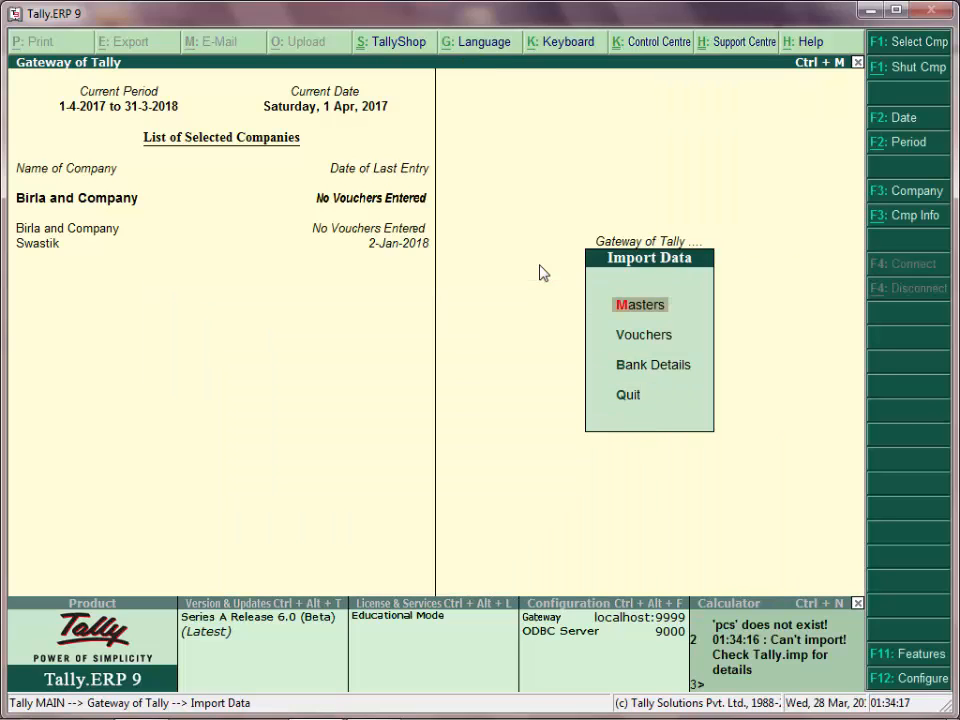
Open the List of Accounts report for Birla and Company
{"action": "key", "text": "Escape"}
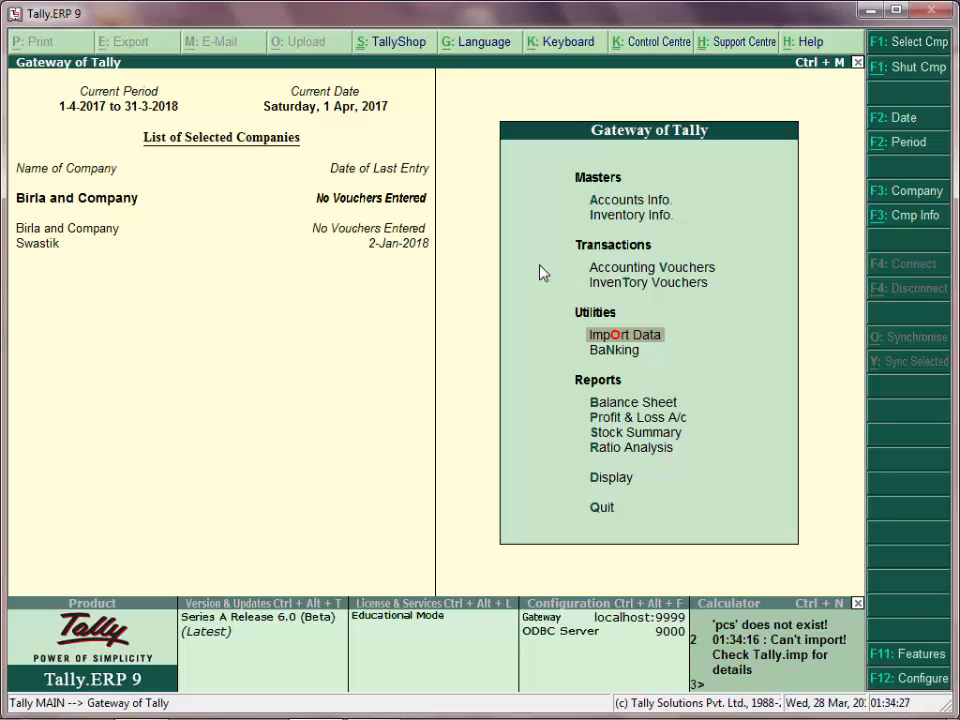
{"action": "key", "text": "Down"}
{"action": "key", "text": "Down"}
{"action": "key", "text": "Down"}
{"action": "key", "text": "Down"}
{"action": "key", "text": "Down"}
{"action": "key", "text": "Down"}
{"action": "key", "text": "Return"}
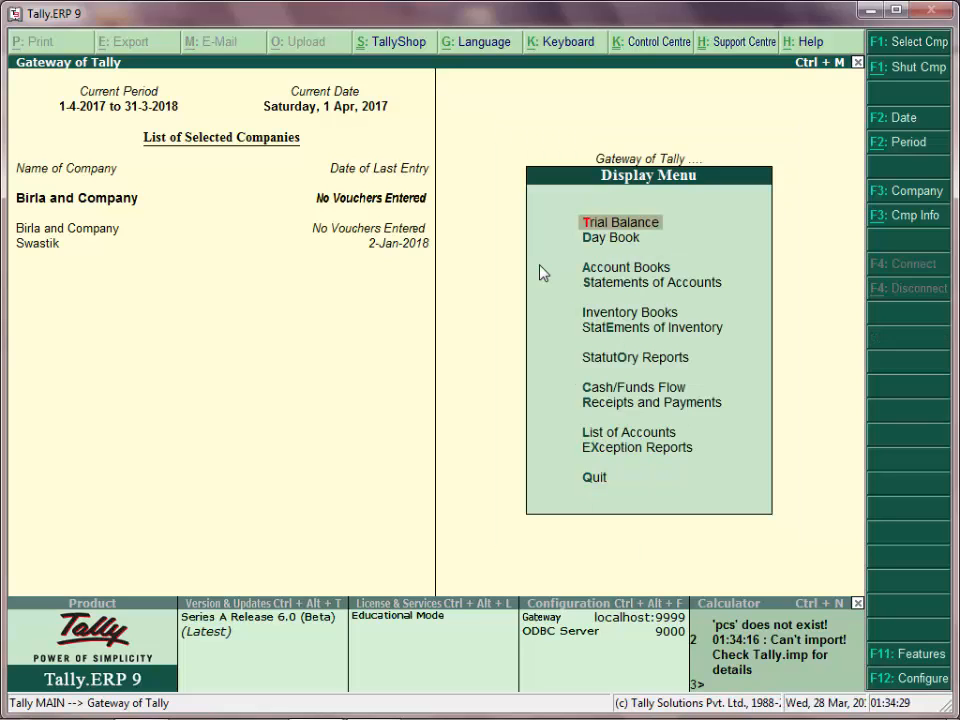
{"action": "key", "text": "Down"}
{"action": "key", "text": "Down"}
{"action": "key", "text": "Down"}
{"action": "key", "text": "Down"}
{"action": "key", "text": "Down"}
{"action": "key", "text": "Down"}
{"action": "key", "text": "Down"}
{"action": "key", "text": "Down"}
{"action": "key", "text": "Down"}
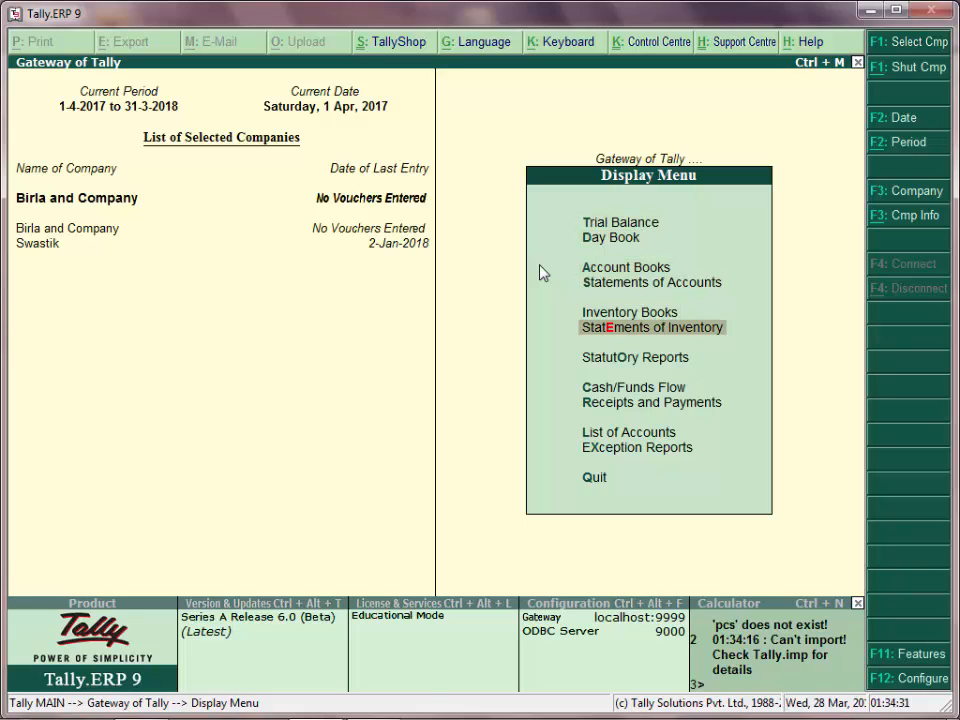
{"action": "key", "text": "Return"}
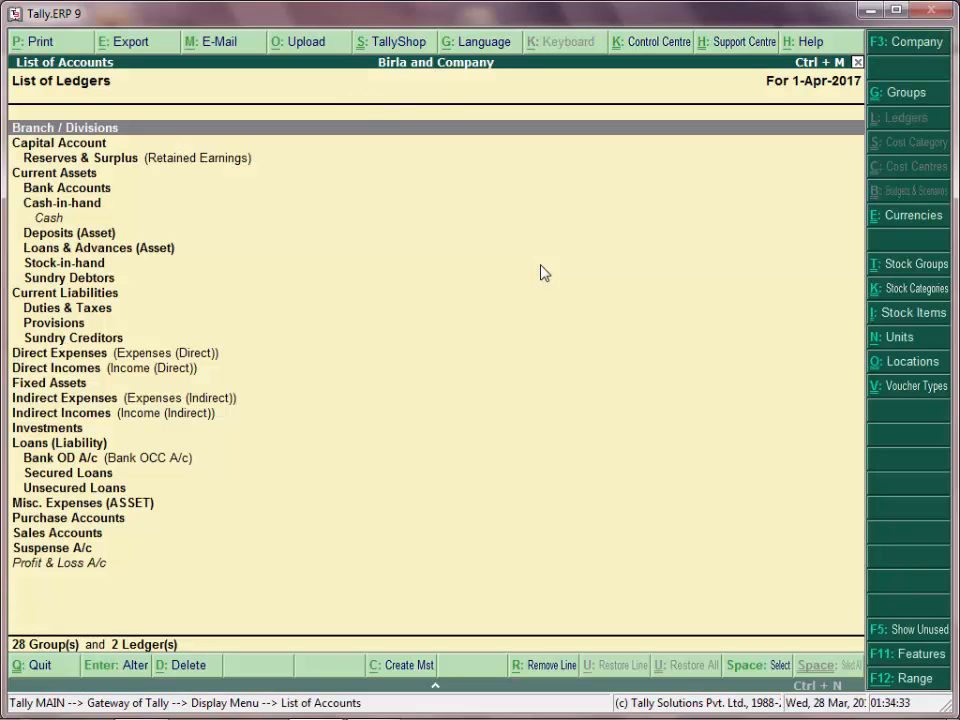
Examine Birla and Company's stock categories, units, stock items and locations for imported masters, and return to the Gateway of Tally
{"action": "left_click", "coordinate": [914, 289]}
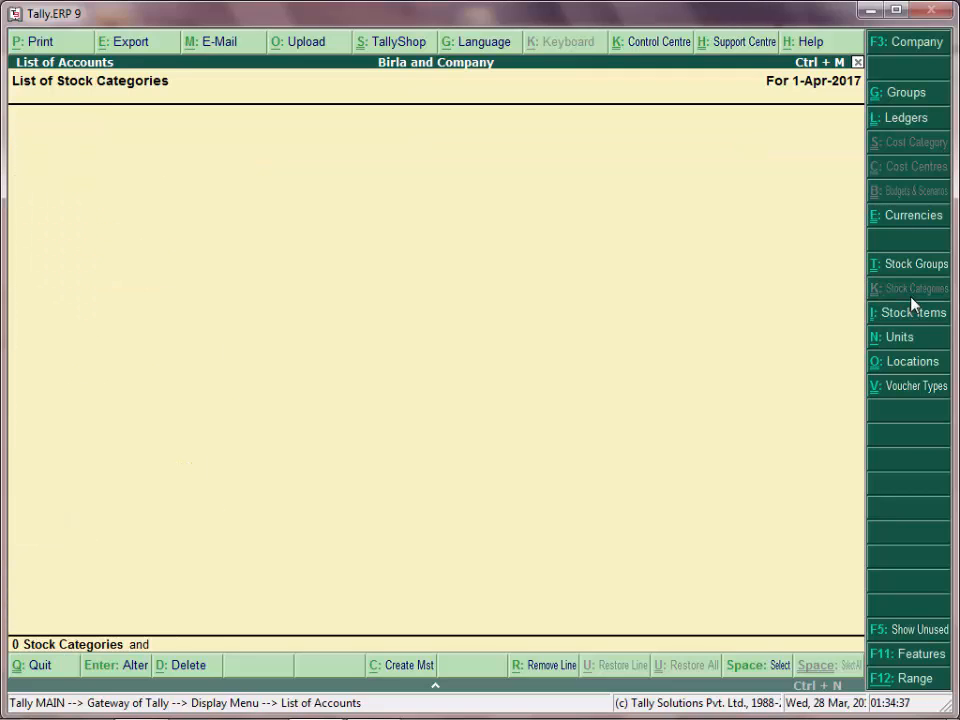
{"action": "key", "text": "Escape"}
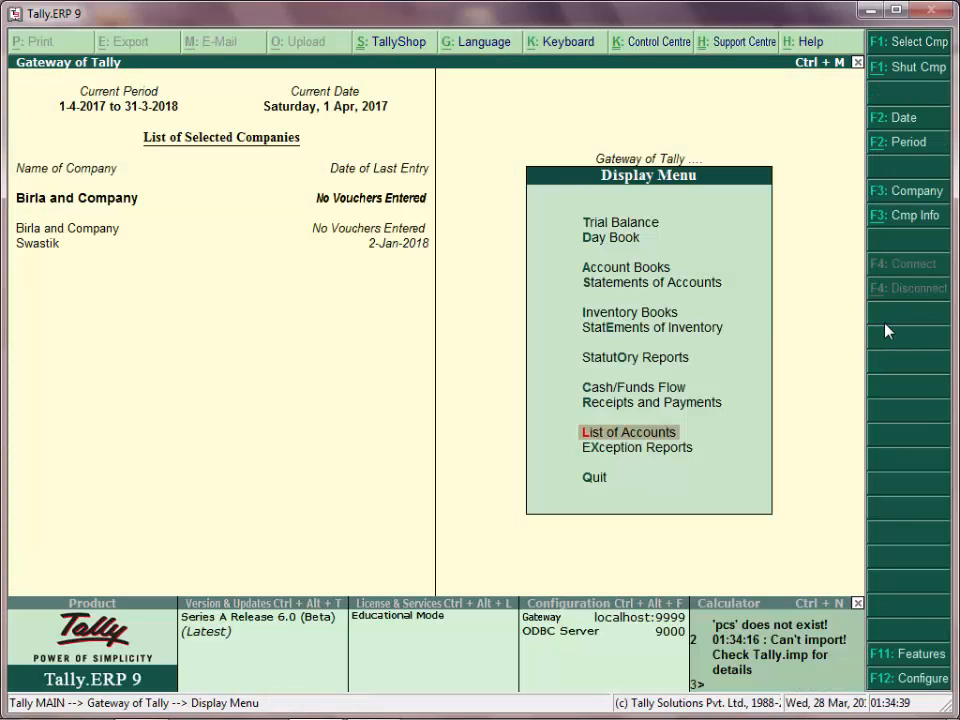
{"action": "key", "text": "Return"}
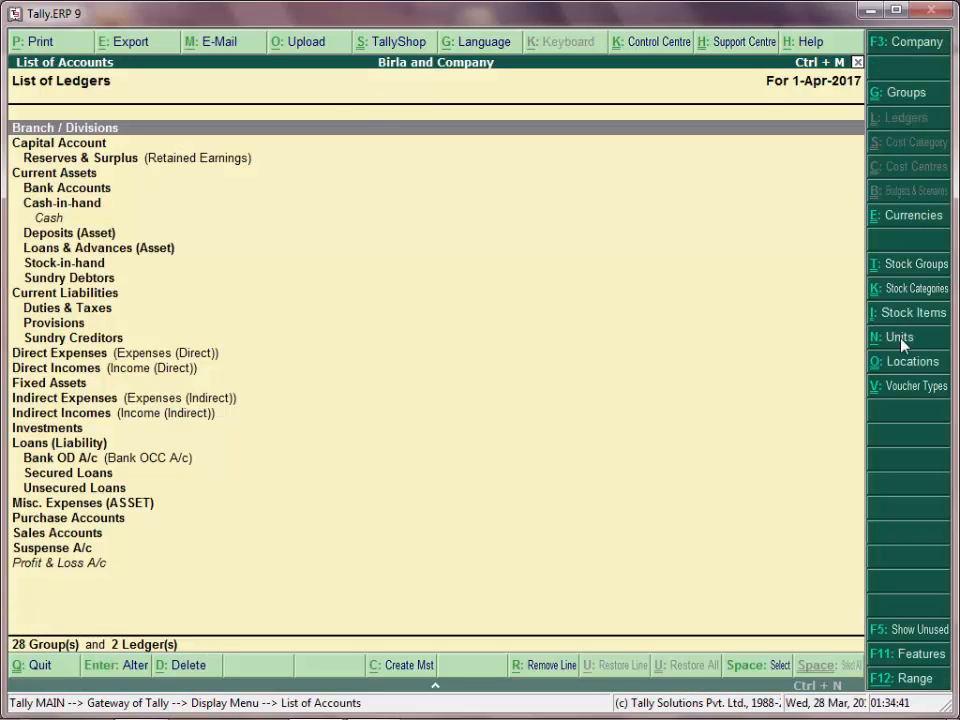
{"action": "left_click", "coordinate": [900, 338]}
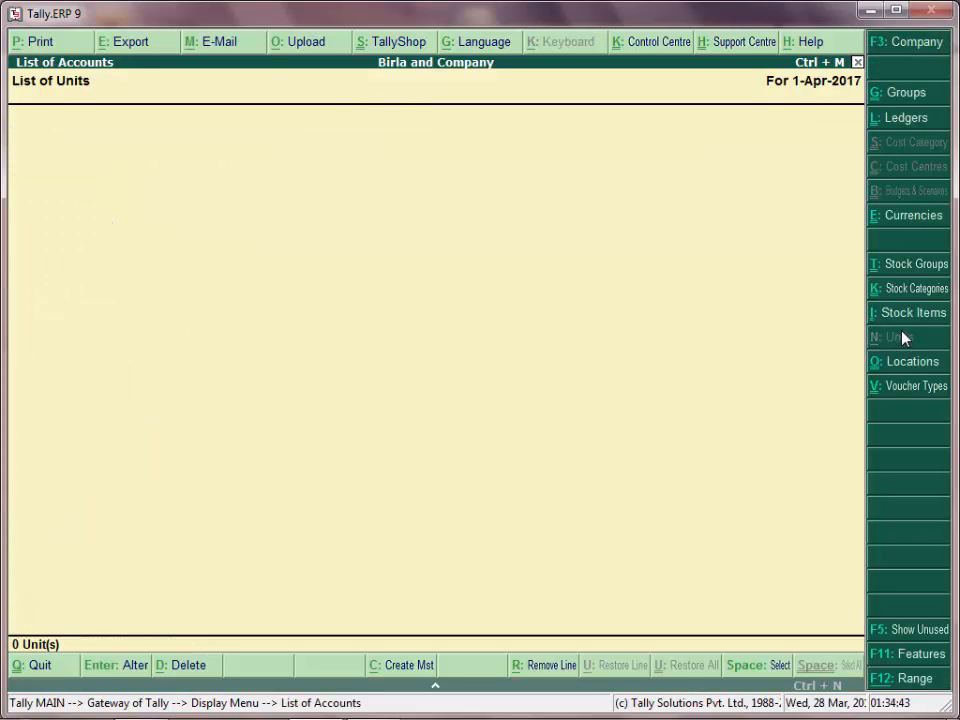
{"action": "left_click", "coordinate": [905, 322]}
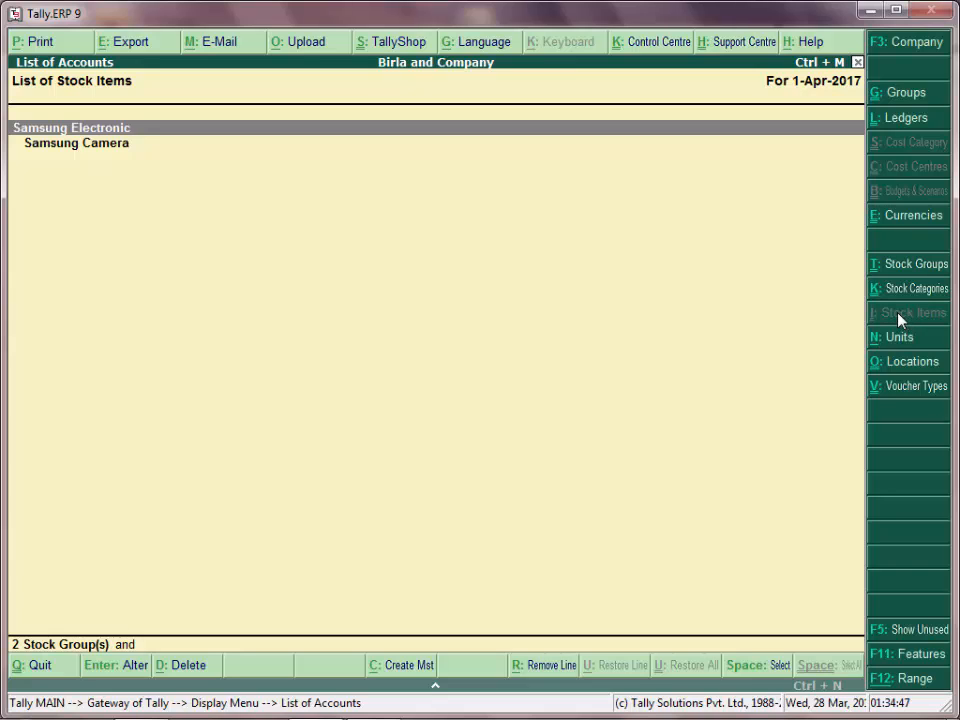
{"action": "left_click", "coordinate": [904, 362]}
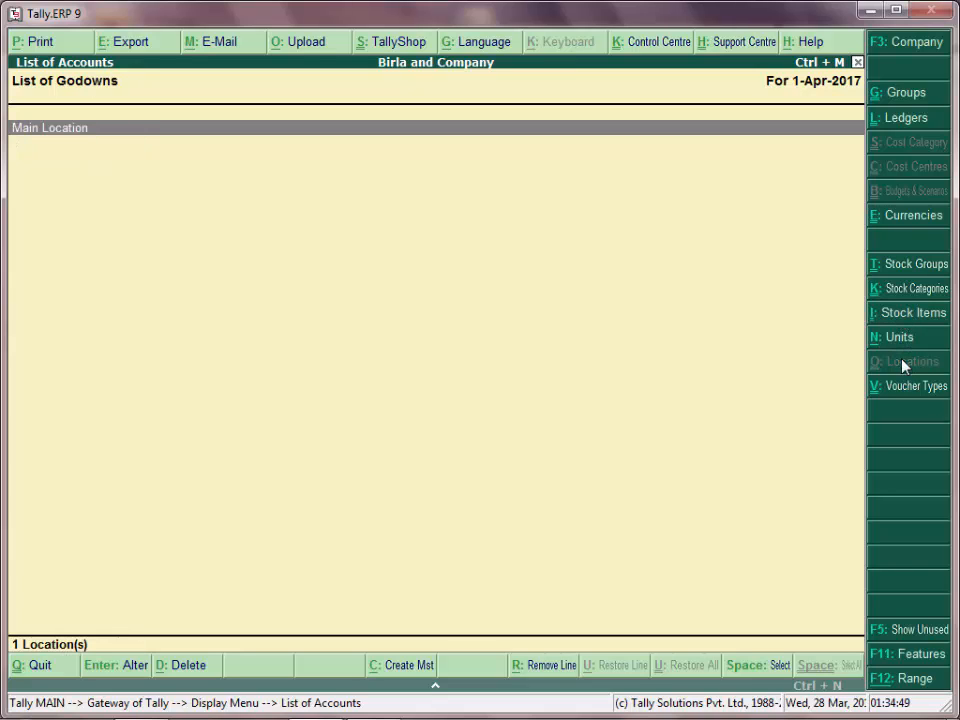
{"action": "left_click", "coordinate": [904, 345]}
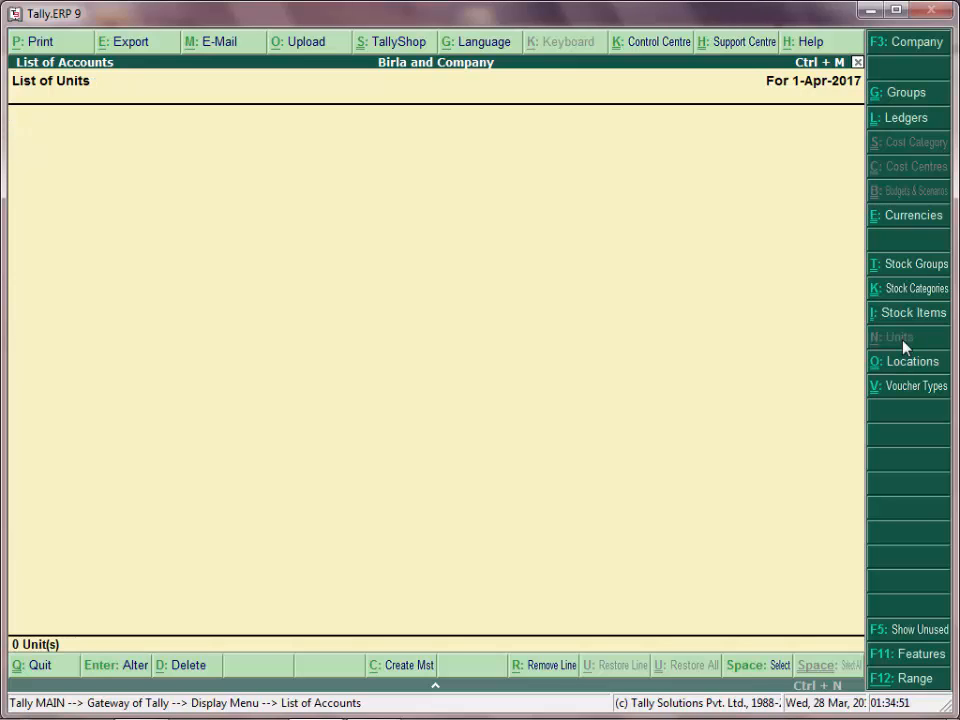
{"action": "left_click", "coordinate": [906, 326]}
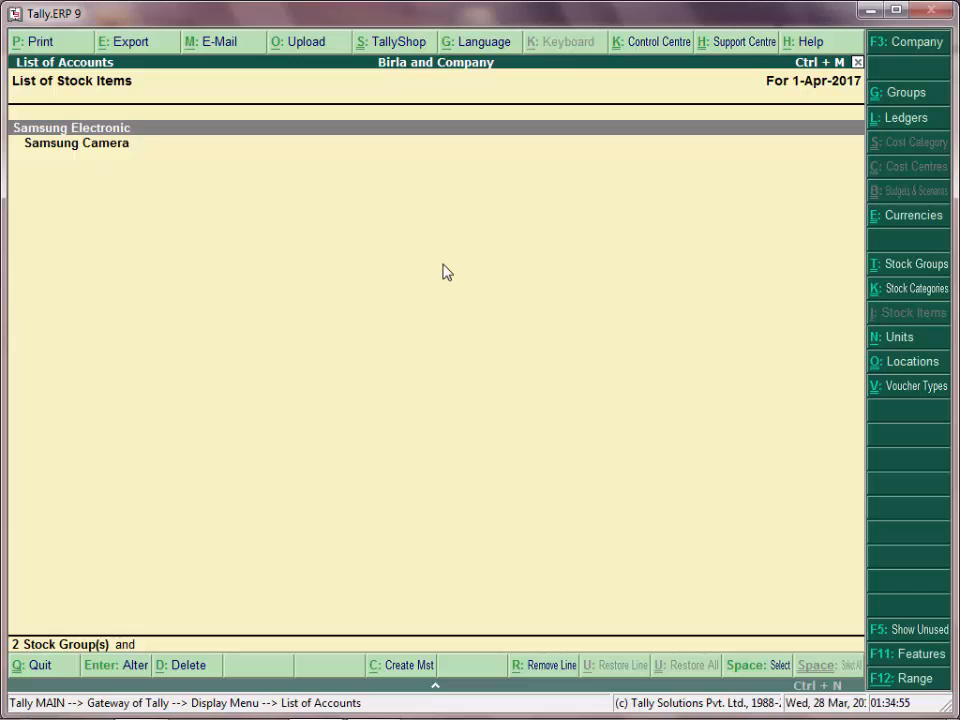
{"action": "key", "text": "Escape"}
{"action": "key", "text": "Escape"}
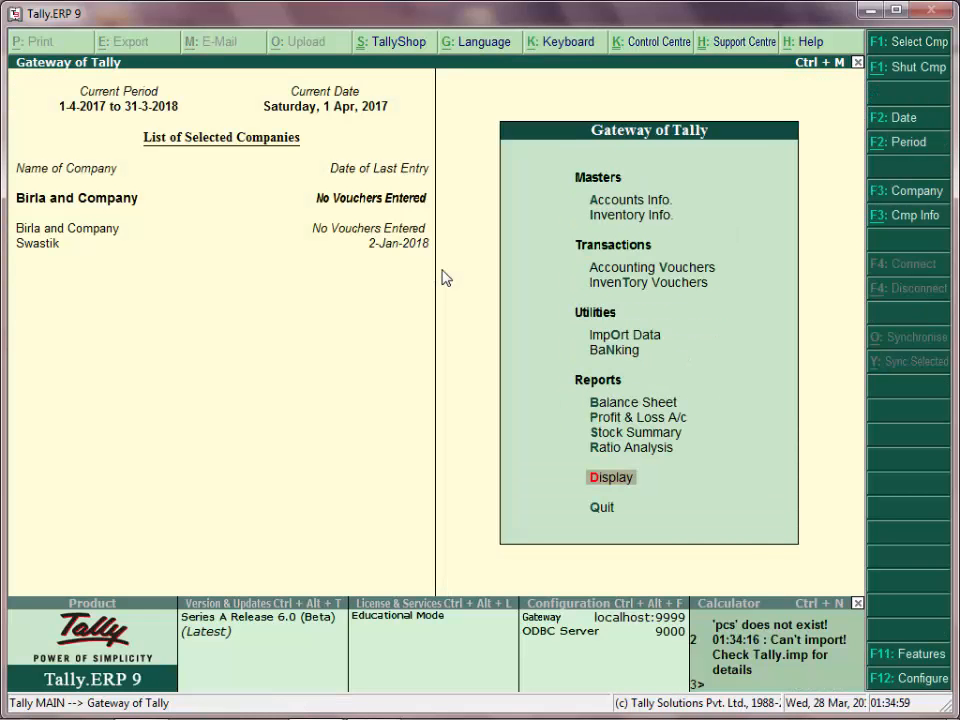
Make Swastik the active company and open its List of Accounts report
{"action": "left_click", "coordinate": [37, 244]}
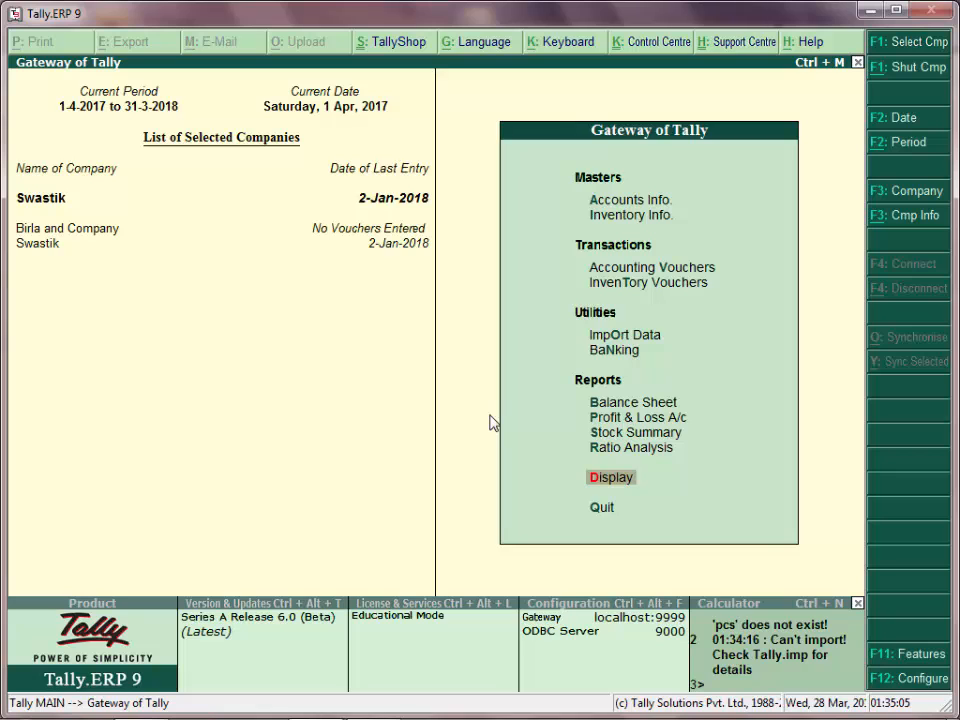
{"action": "key", "text": "Return"}
{"action": "key", "text": "Down"}
{"action": "key", "text": "Down"}
{"action": "key", "text": "Down"}
{"action": "key", "text": "Down"}
{"action": "key", "text": "Down"}
{"action": "key", "text": "Down"}
{"action": "key", "text": "Down"}
{"action": "key", "text": "Down"}
{"action": "key", "text": "Down"}
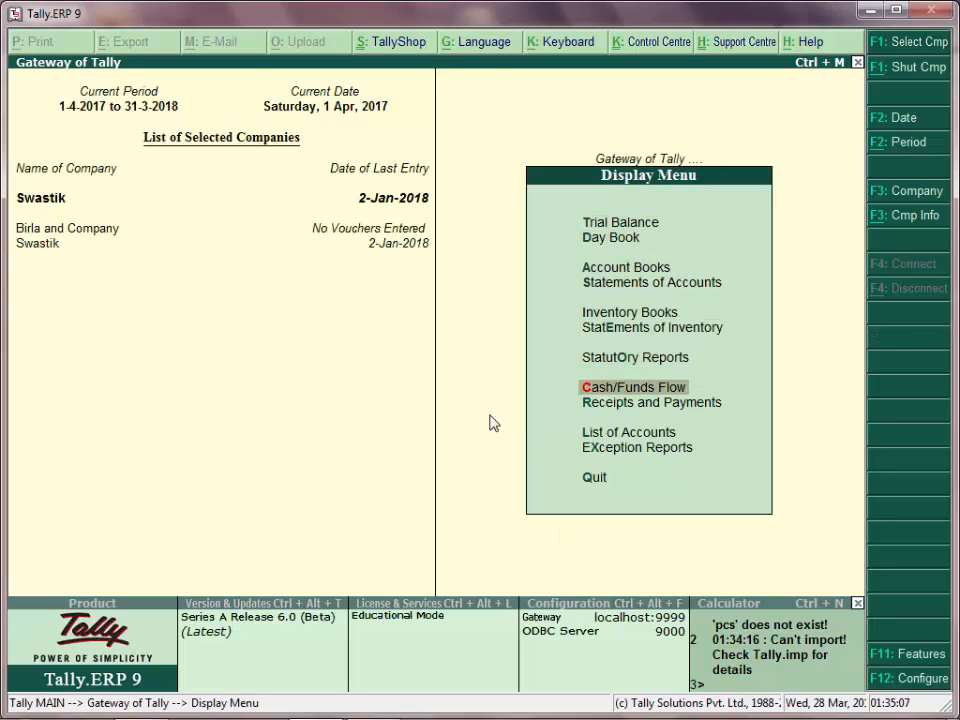
{"action": "key", "text": "Return"}
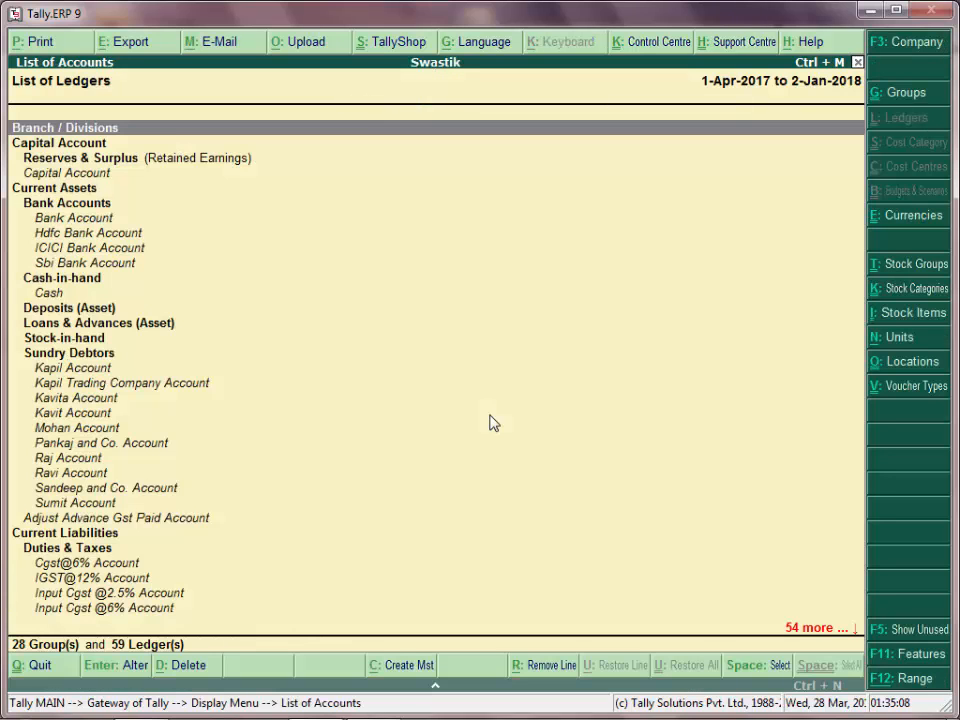
Export Swastik's List of Units in XML (Data Interchange) format as Master.xml and return to the Display Menu
{"action": "left_click", "coordinate": [884, 300]}
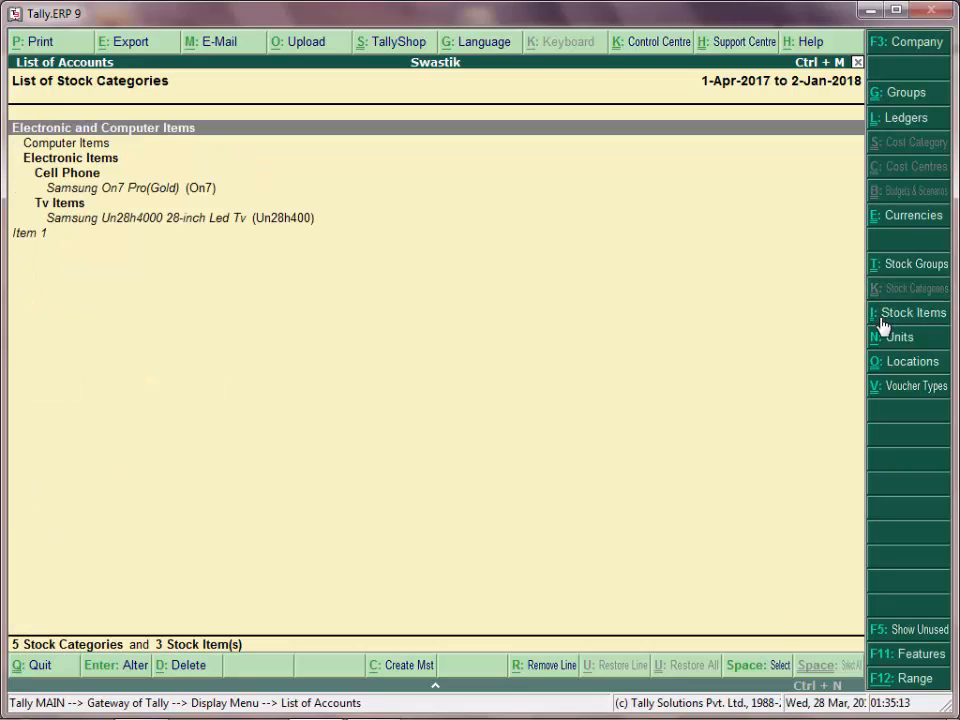
{"action": "left_click", "coordinate": [885, 340]}
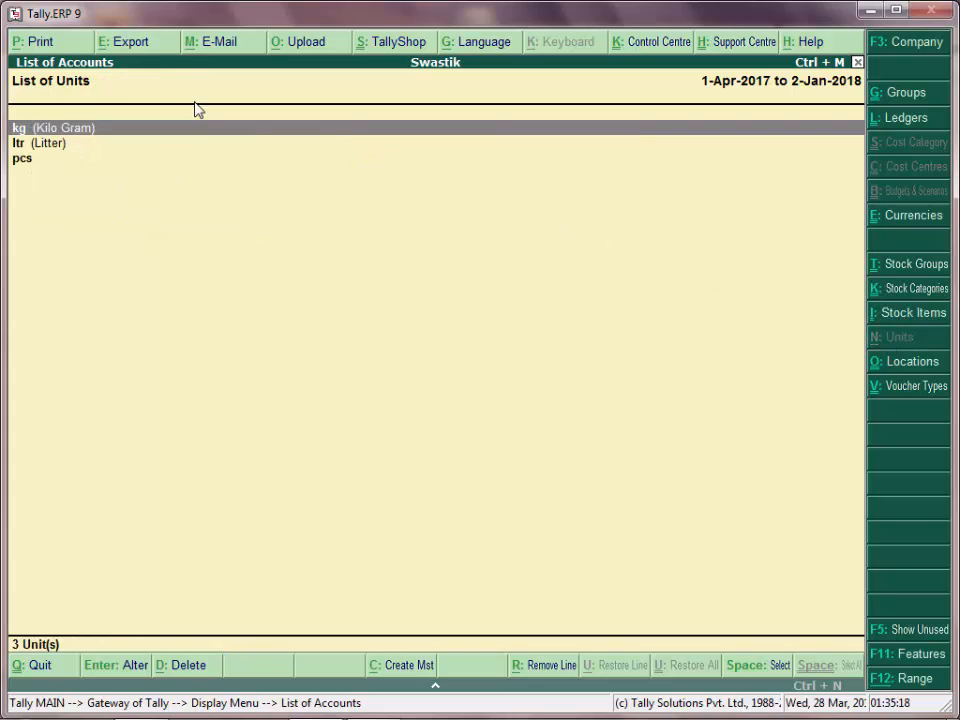
{"action": "left_click", "coordinate": [140, 45]}
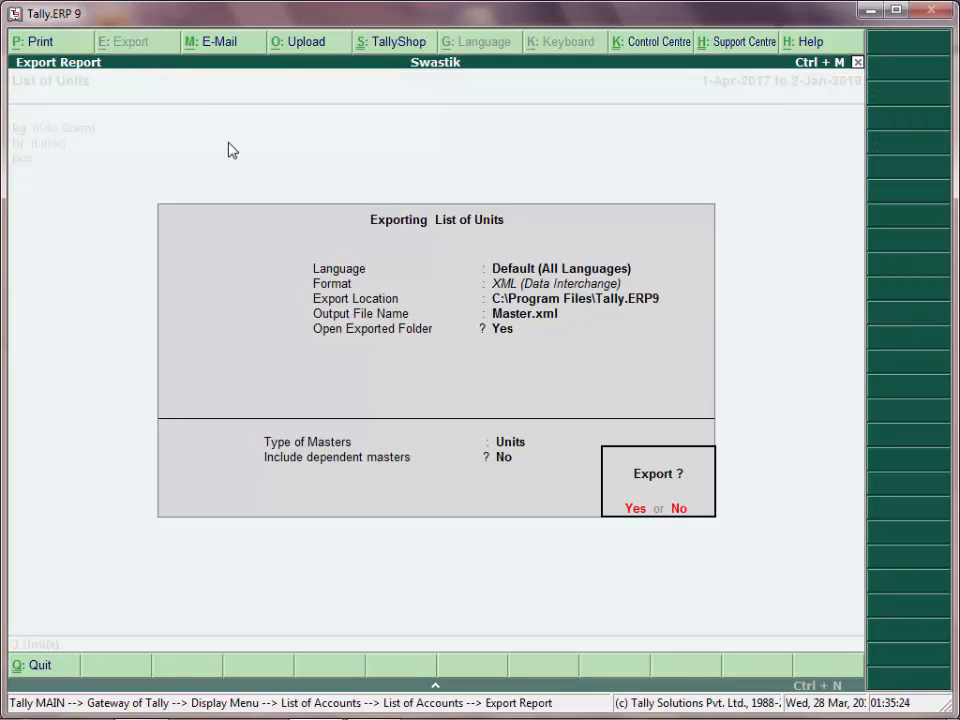
{"action": "key", "text": "Return"}
{"action": "key", "text": "Return"}
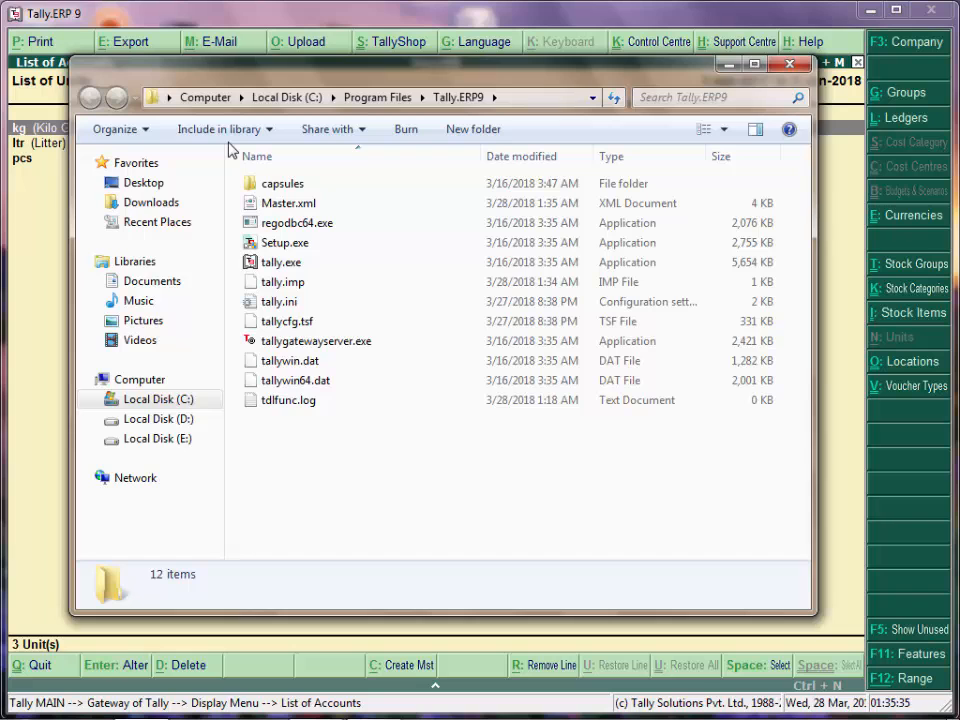
{"action": "key", "text": "alt+Tab"}
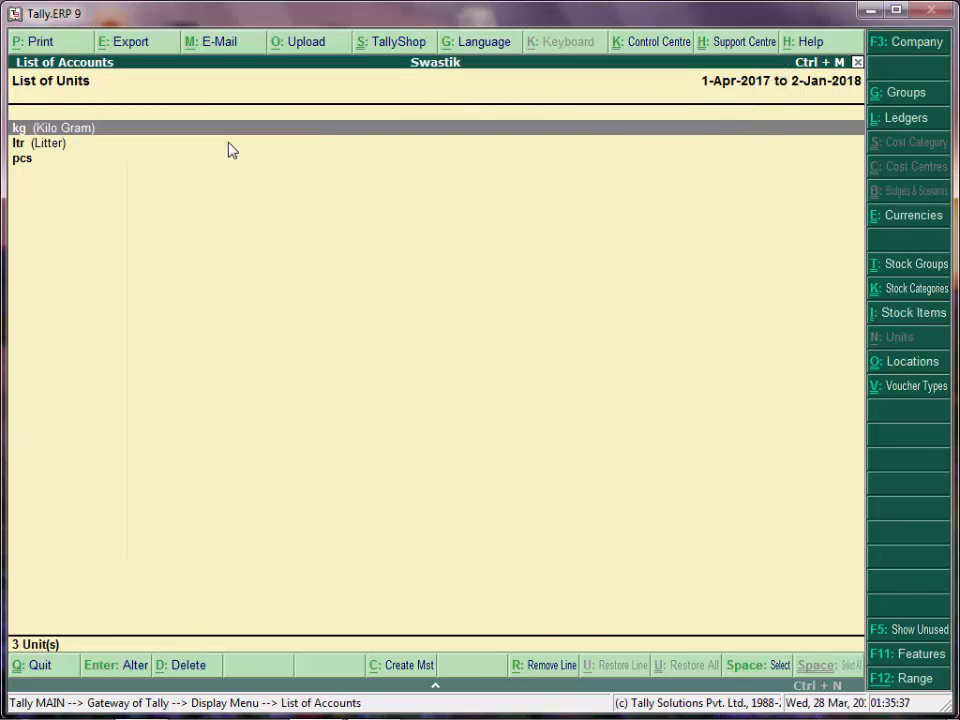
{"action": "key", "text": "alt+Tab"}
{"action": "key", "text": "alt+Tab"}
{"action": "key", "text": "Escape"}
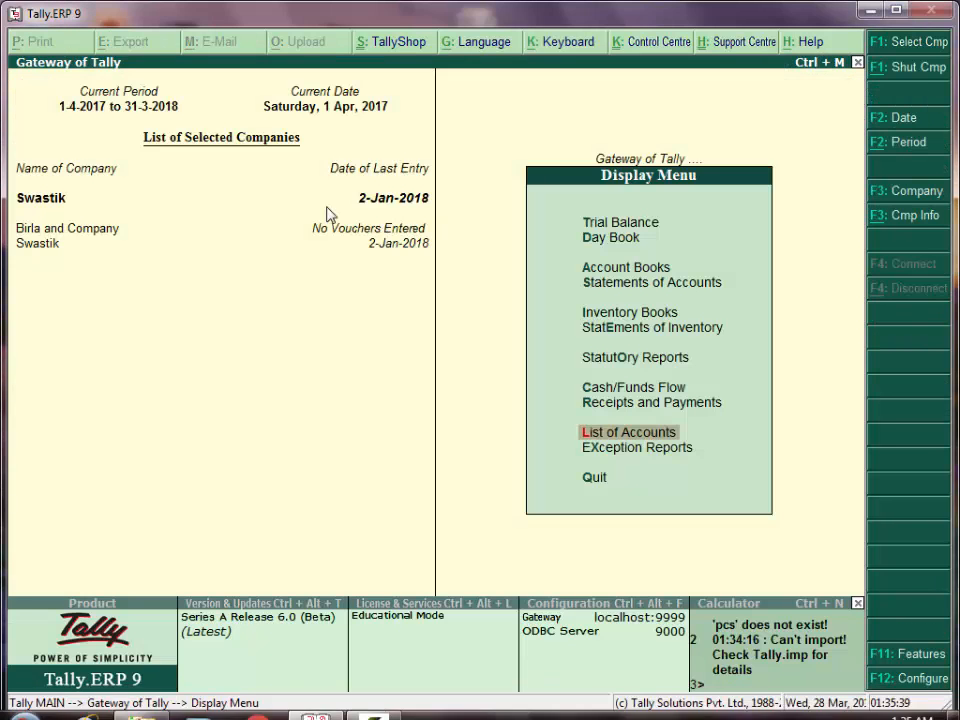
Make Birla and Company the active company and open its Import Data options
{"action": "left_click", "coordinate": [40, 232]}
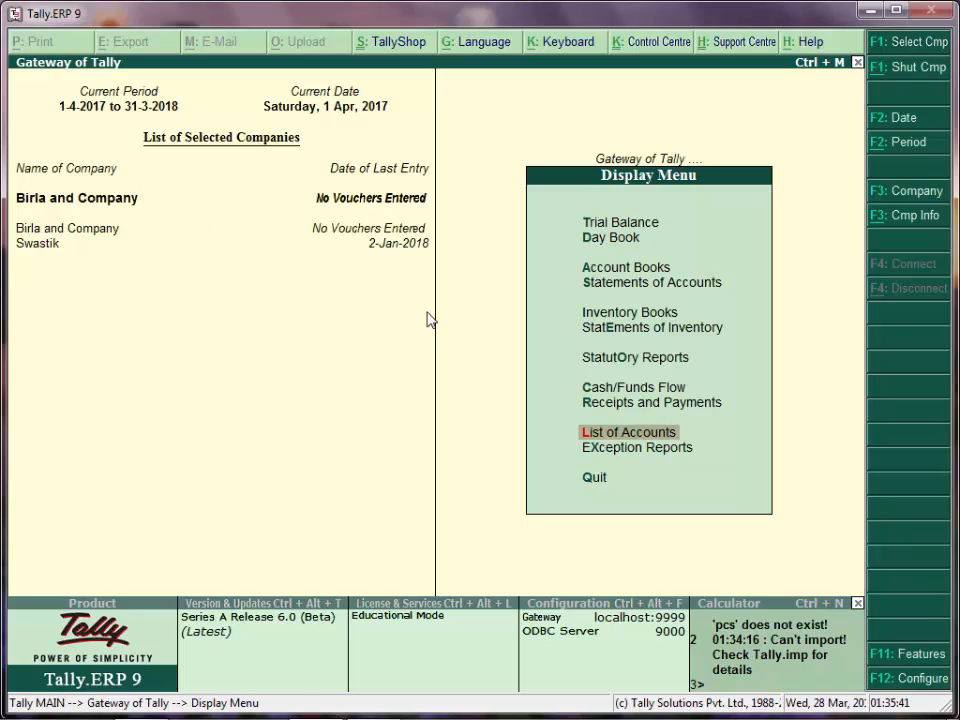
{"action": "key", "text": "Escape"}
{"action": "key", "text": "Up"}
{"action": "key", "text": "Up"}
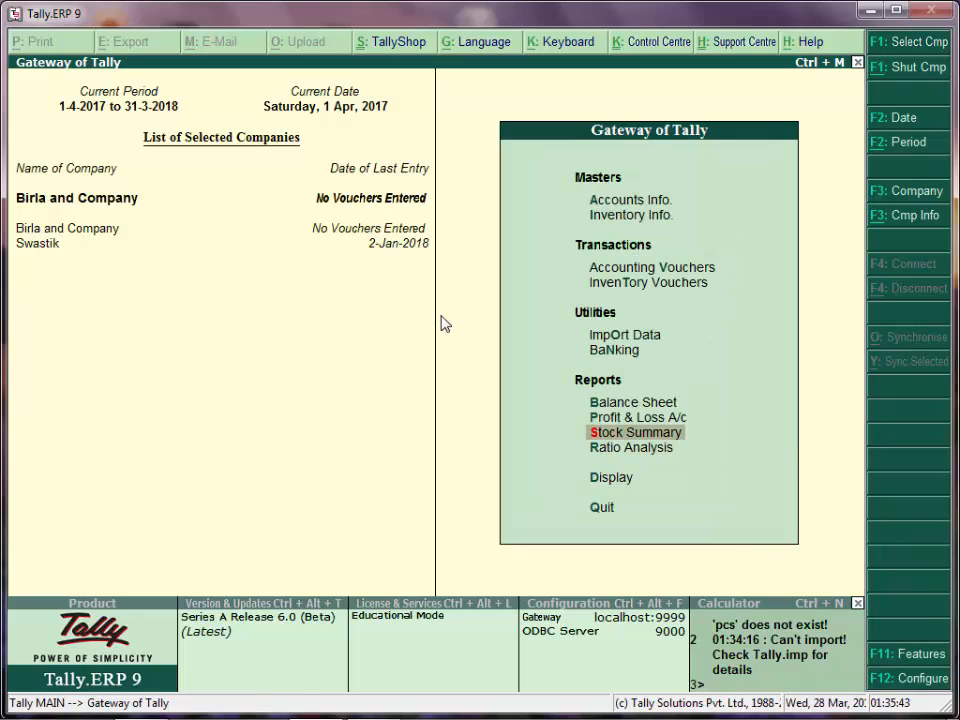
{"action": "key", "text": "Up"}
{"action": "key", "text": "Up"}
{"action": "key", "text": "Up"}
{"action": "key", "text": "Up"}
{"action": "key", "text": "Return"}
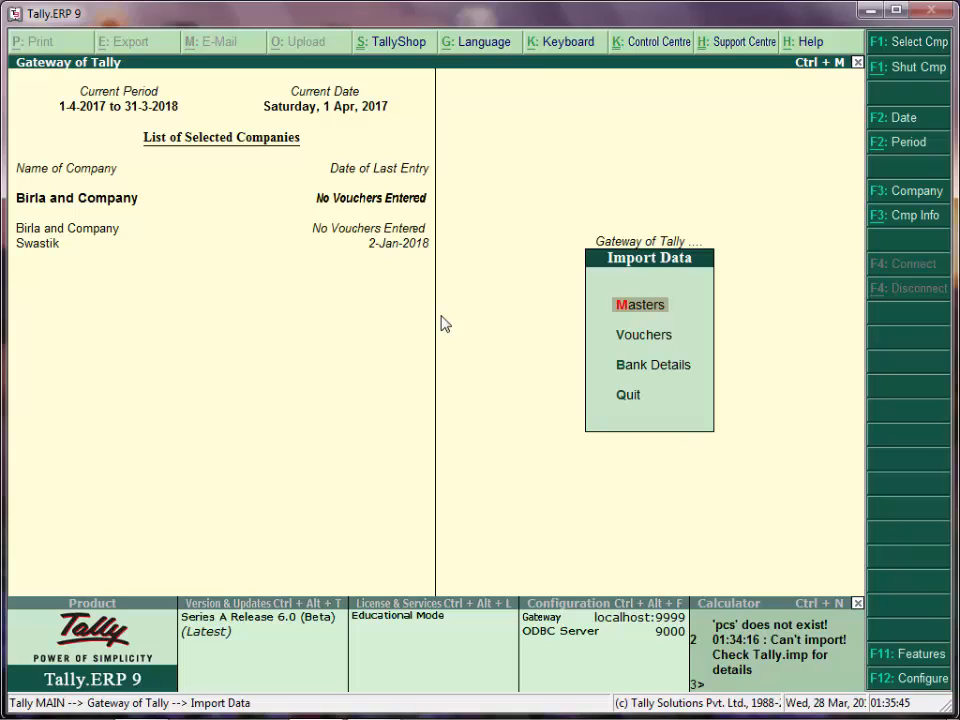
Import masters from master.xml into Birla and Company, treating already existing entries with Ignore Duplicates
{"action": "key", "text": "Return"}
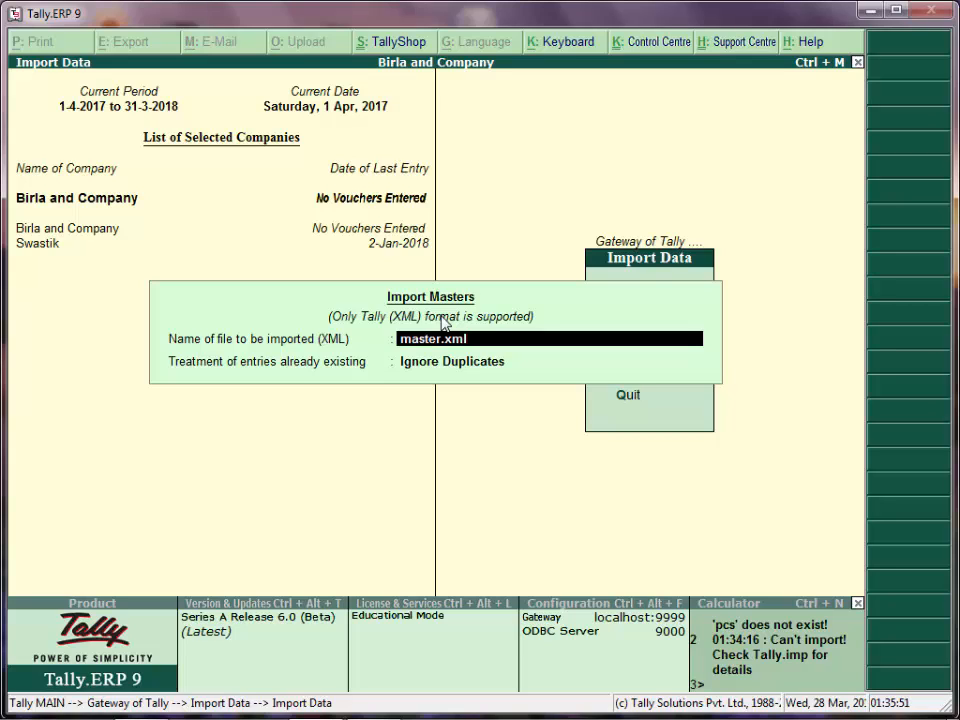
{"action": "key", "text": "Return"}
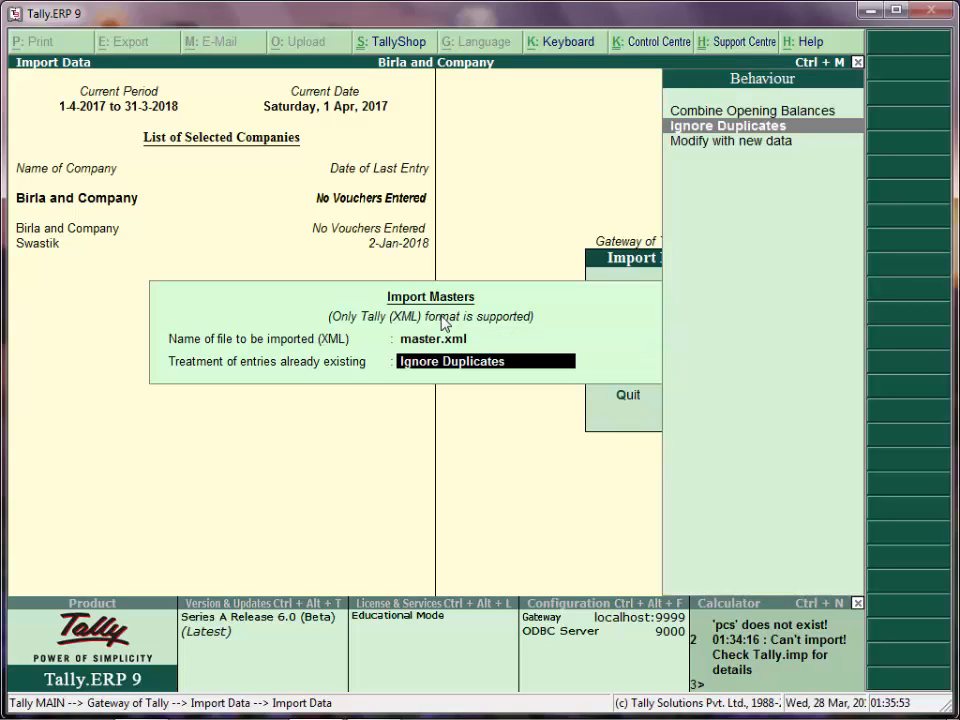
{"action": "key", "text": "Return"}
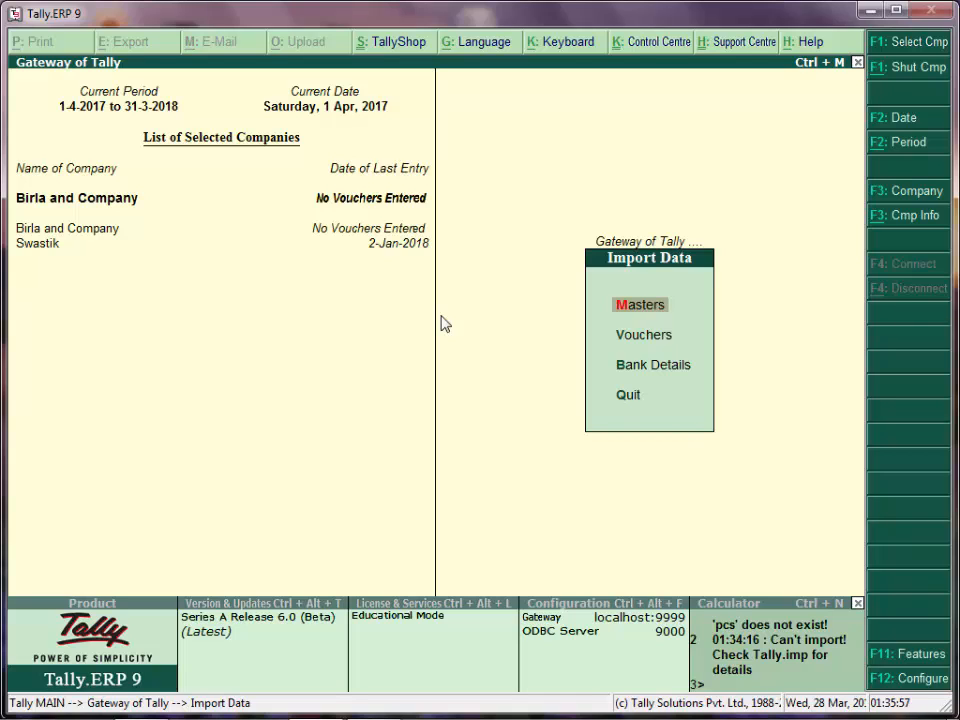
Check Birla and Company's units of measure available for alteration, and return to the Gateway of Tally
{"action": "key", "text": "Escape"}
{"action": "key", "text": "Up"}
{"action": "key", "text": "Up"}
{"action": "key", "text": "Up"}
{"action": "key", "text": "Up"}
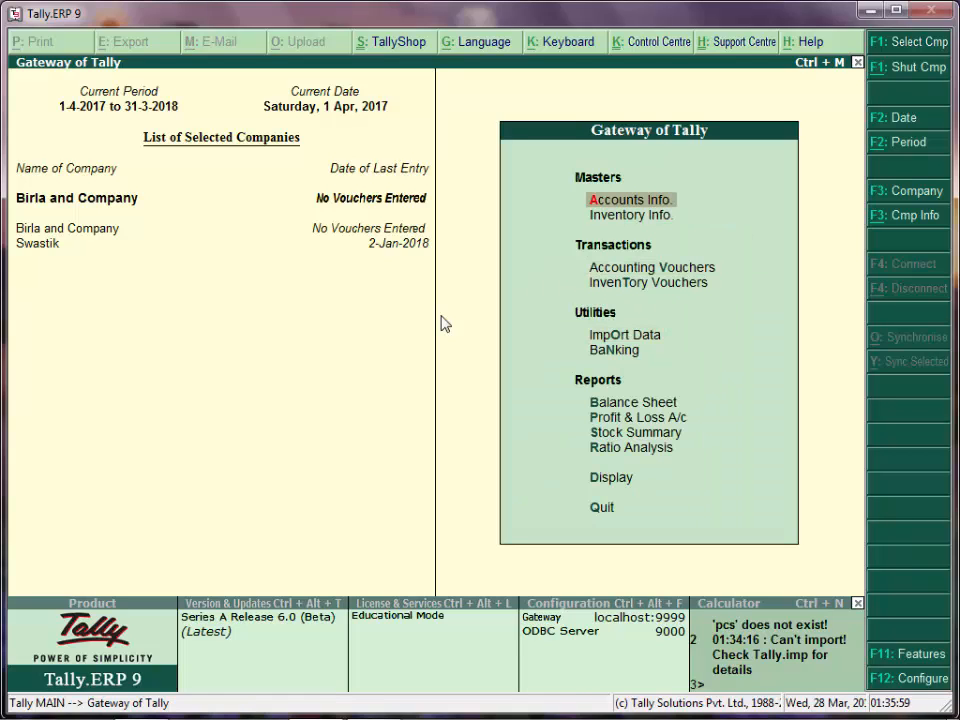
{"action": "key", "text": "Down"}
{"action": "key", "text": "Return"}
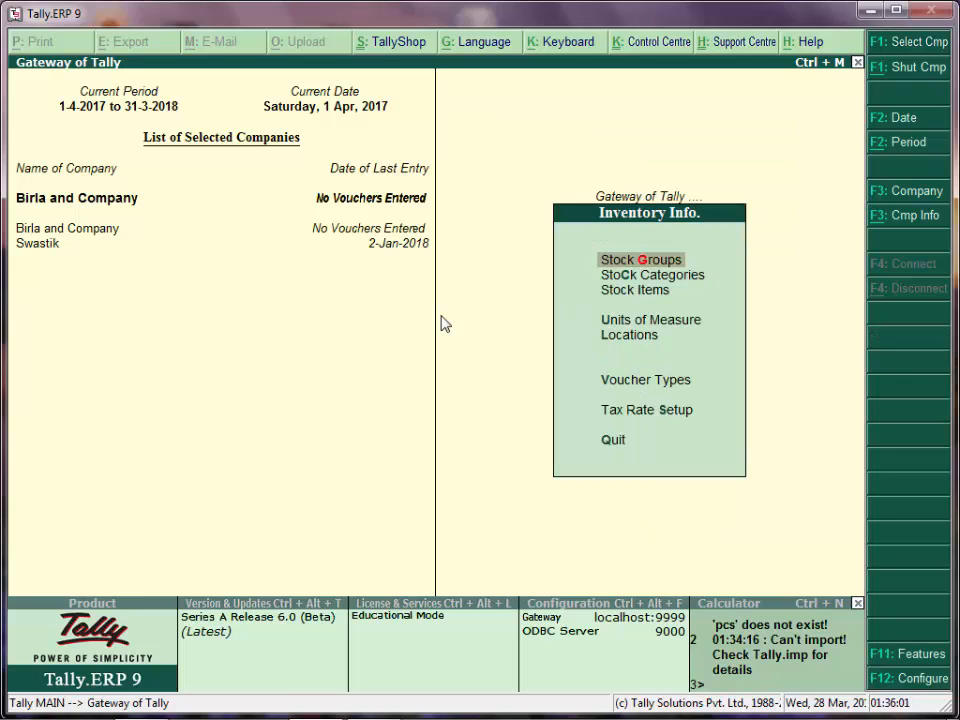
{"action": "key", "text": "Down"}
{"action": "key", "text": "Down"}
{"action": "key", "text": "Down"}
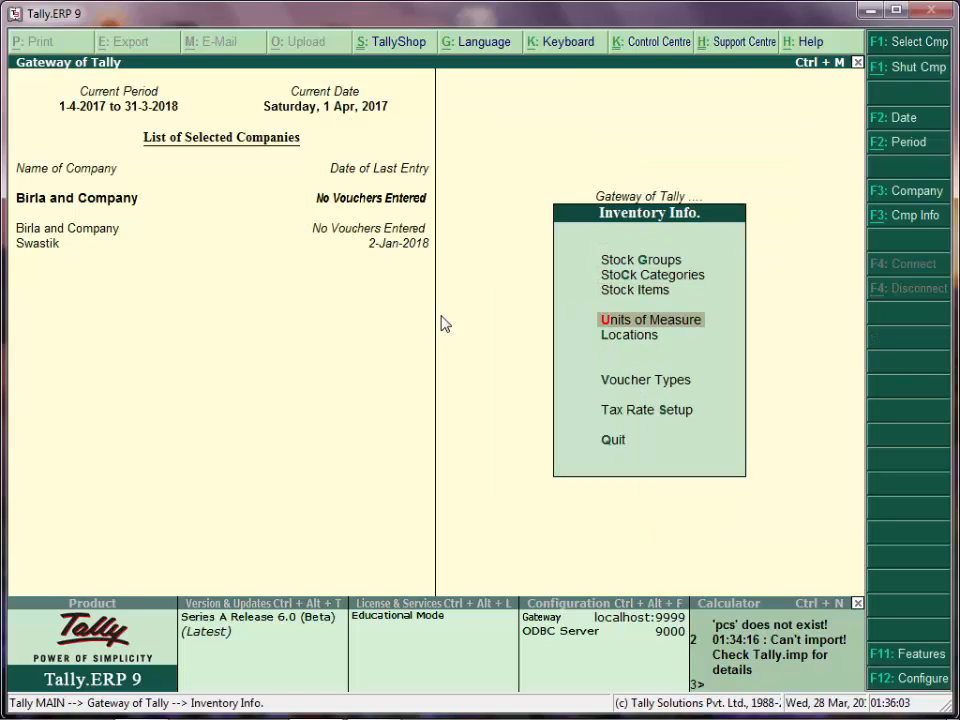
{"action": "key", "text": "Return"}
{"action": "key", "text": "Down"}
{"action": "key", "text": "Down"}
{"action": "key", "text": "Return"}
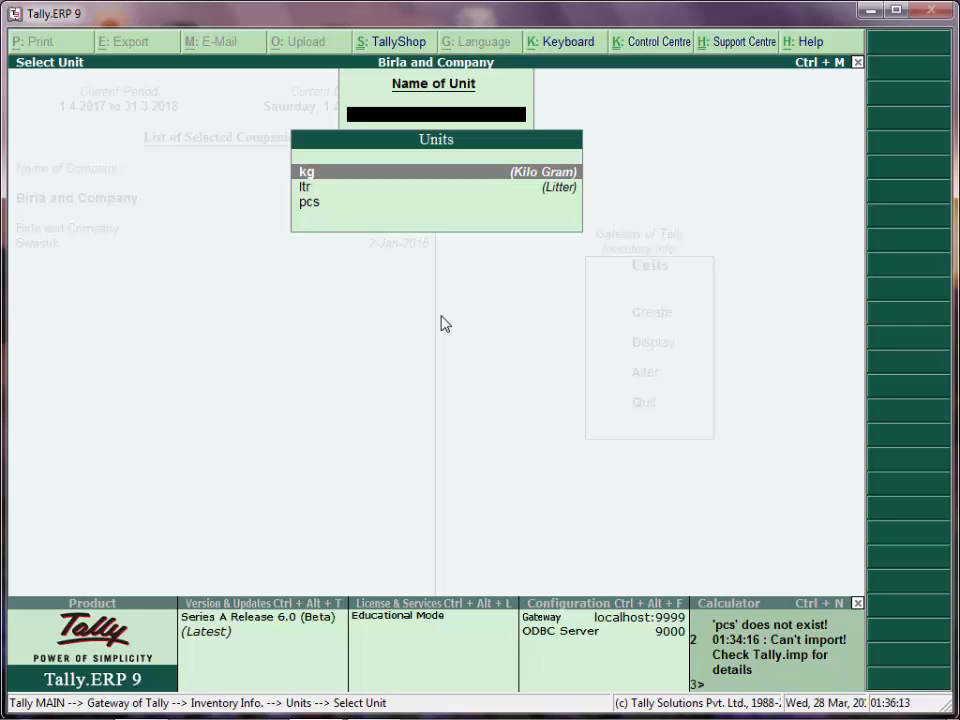
{"action": "key", "text": "Escape"}
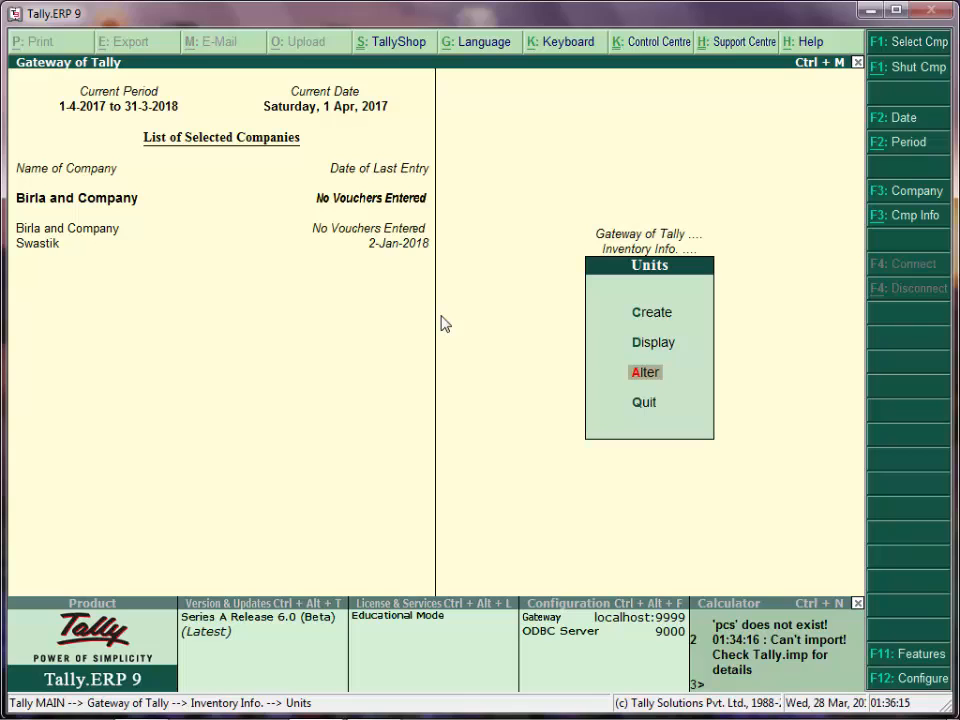
{"action": "key", "text": "Escape"}
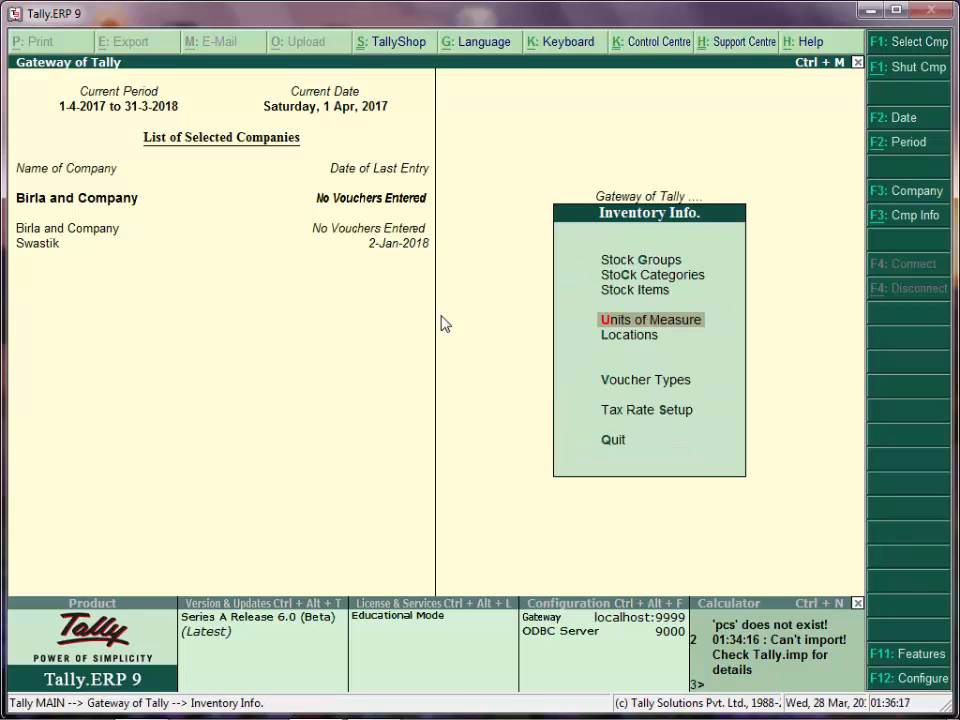
{"action": "key", "text": "Escape"}
Open the List of Accounts report for Birla and Company from the Gateway of Tally
{"action": "key", "text": "Down"}
{"action": "key", "text": "Down"}
{"action": "key", "text": "Down"}
{"action": "key", "text": "Down"}
{"action": "key", "text": "Down"}
{"action": "key", "text": "Down"}
{"action": "key", "text": "Down"}
{"action": "key", "text": "Down"}
{"action": "key", "text": "Down"}
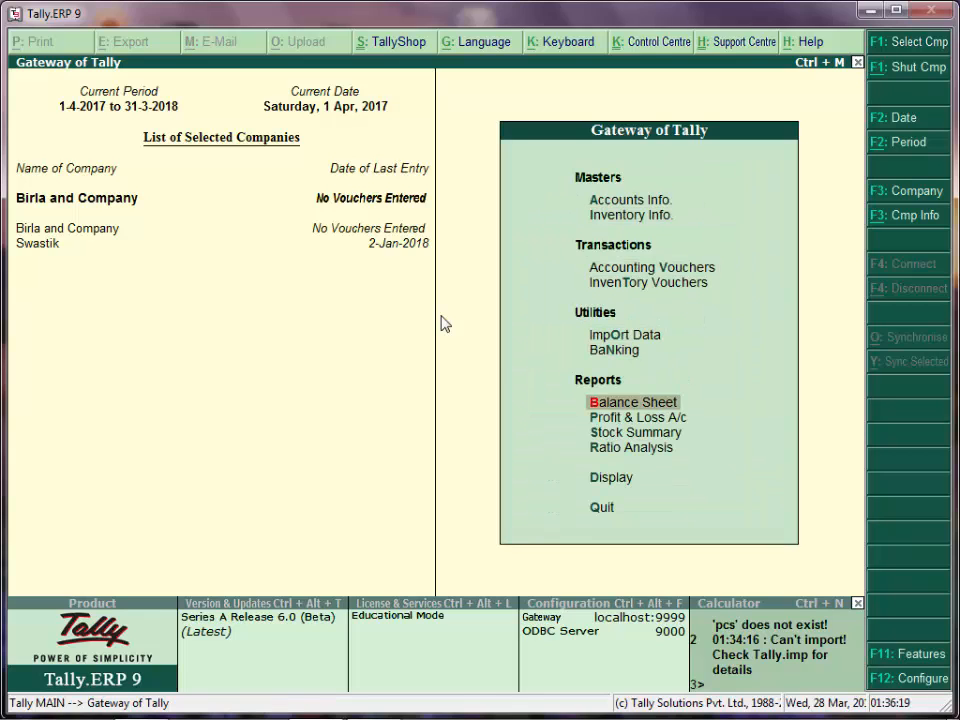
{"action": "key", "text": "Return"}
{"action": "key", "text": "Down"}
{"action": "key", "text": "Down"}
{"action": "key", "text": "Down"}
{"action": "key", "text": "Down"}
{"action": "key", "text": "Down"}
{"action": "key", "text": "Down"}
{"action": "key", "text": "Down"}
{"action": "key", "text": "Down"}
{"action": "key", "text": "Down"}
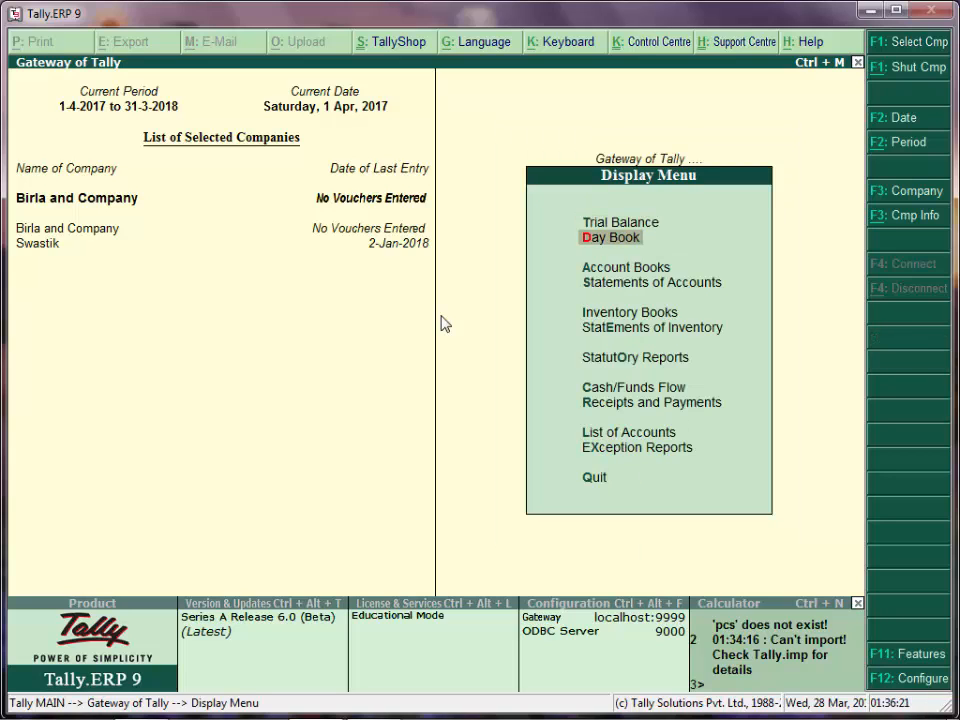
{"action": "key", "text": "Return"}
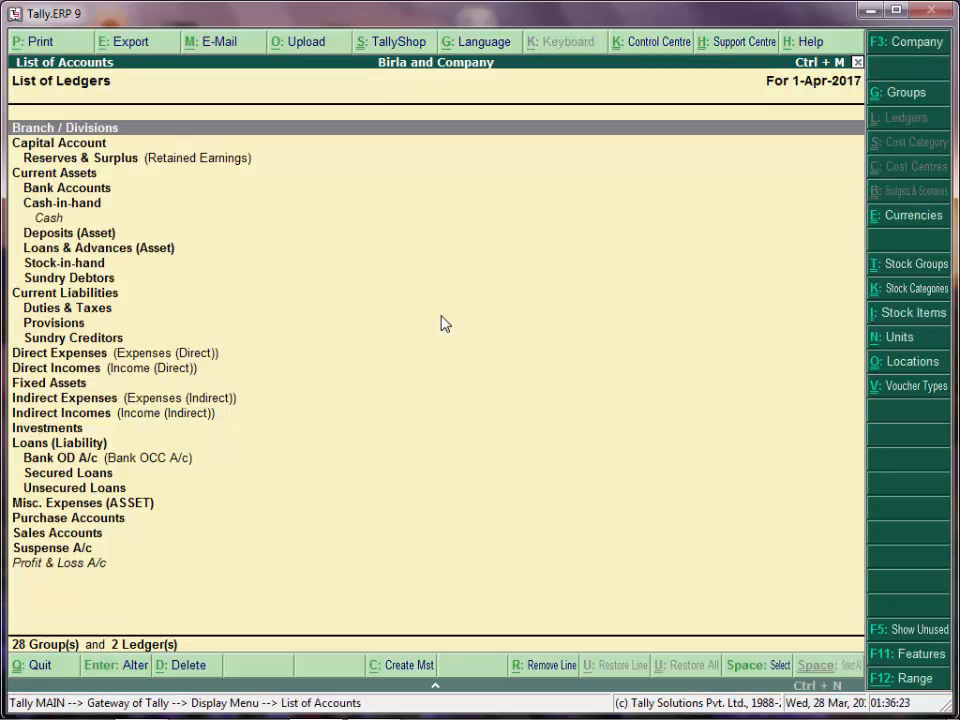
Examine Birla and Company's stock groups, stock categories, units, locations and stock items, and close the report
{"action": "left_click", "coordinate": [921, 277]}
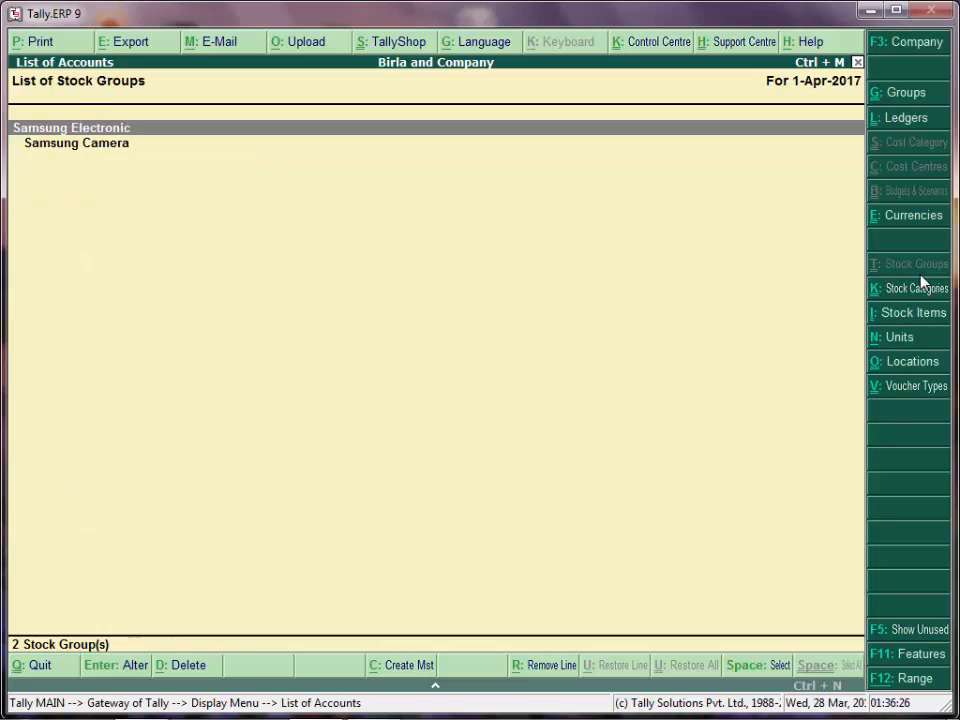
{"action": "left_click", "coordinate": [917, 289]}
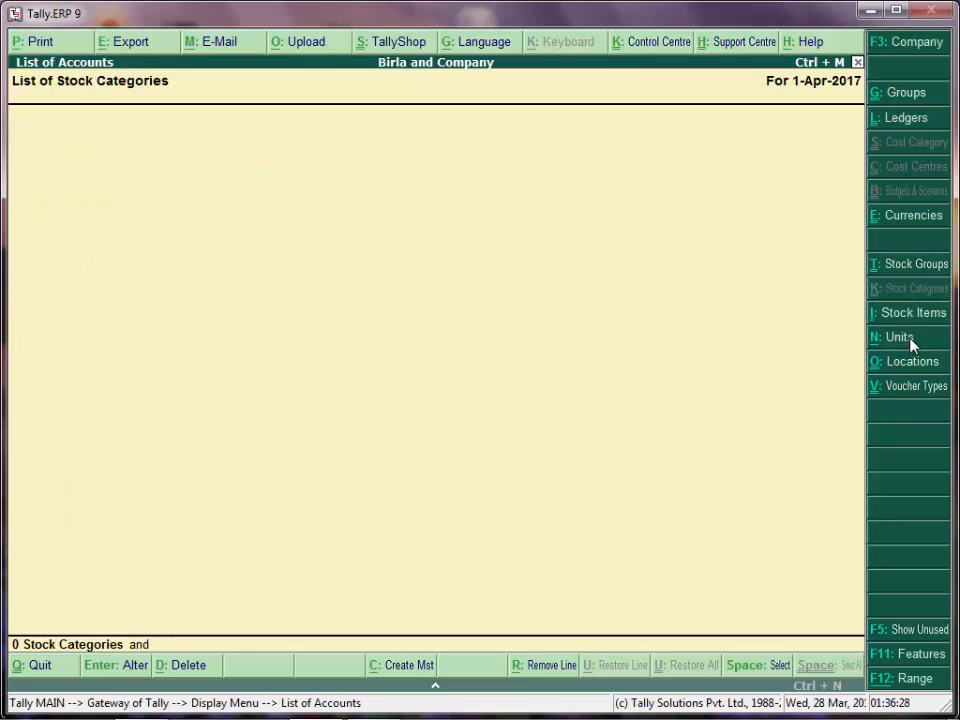
{"action": "left_click", "coordinate": [910, 342]}
{"action": "left_click", "coordinate": [911, 367]}
{"action": "left_click", "coordinate": [898, 318]}
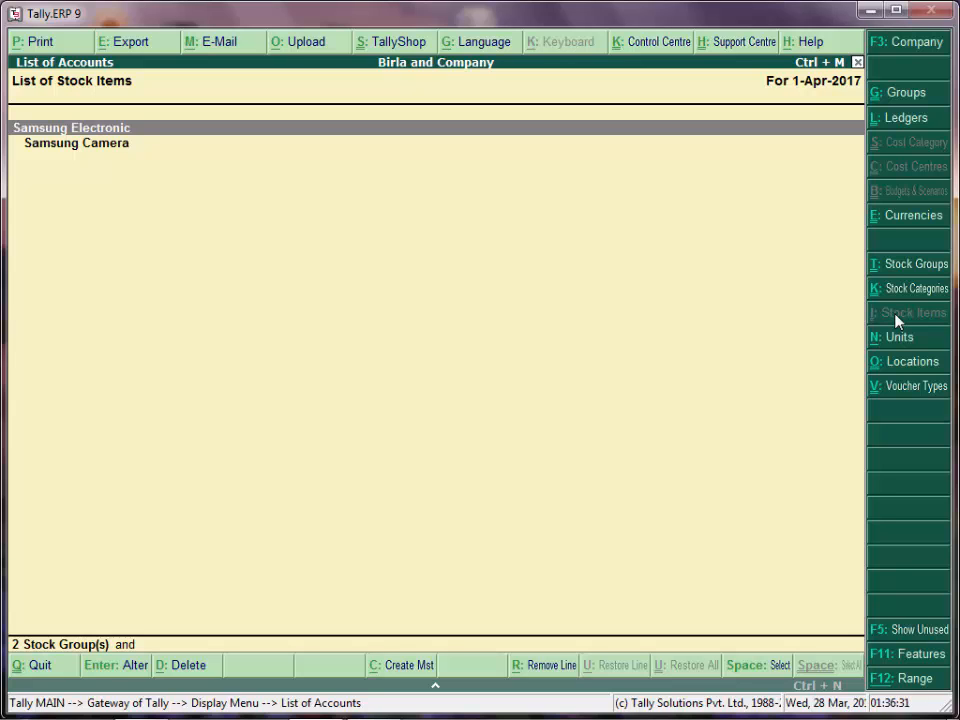
{"action": "key", "text": "Escape"}
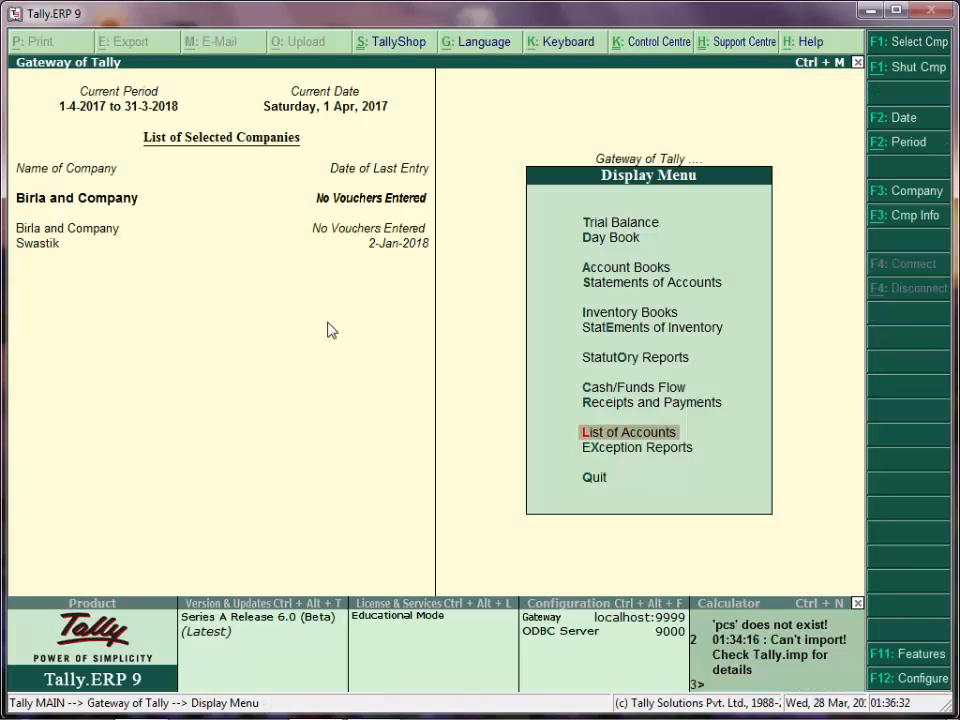
Make Swastik the active company and export its List of Ledgers in XML format as Master.xml
{"action": "left_click", "coordinate": [47, 244]}
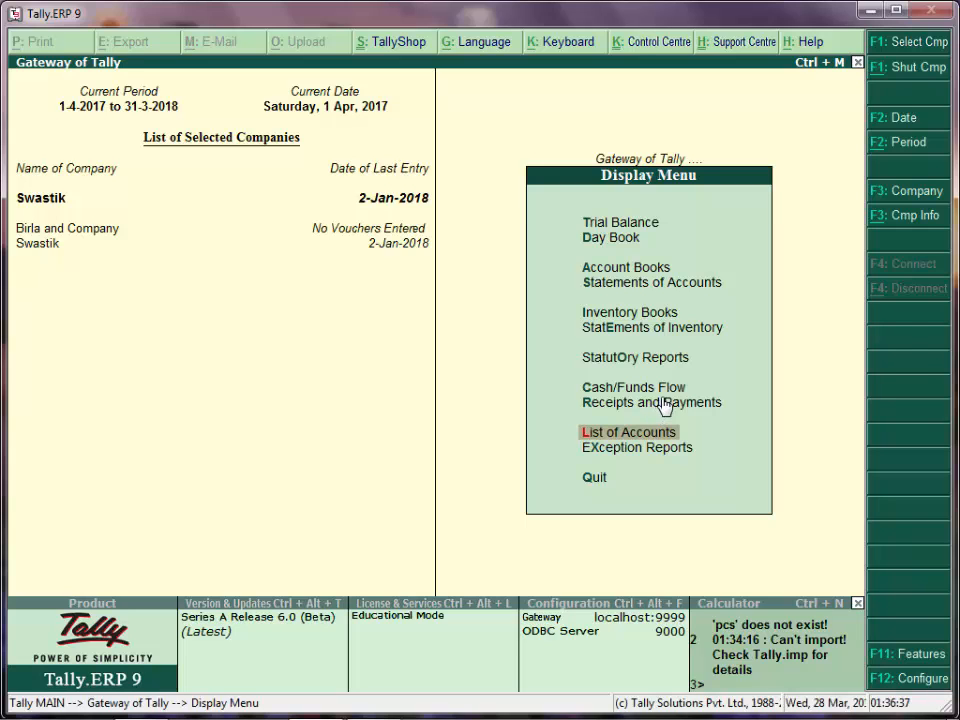
{"action": "key", "text": "Return"}
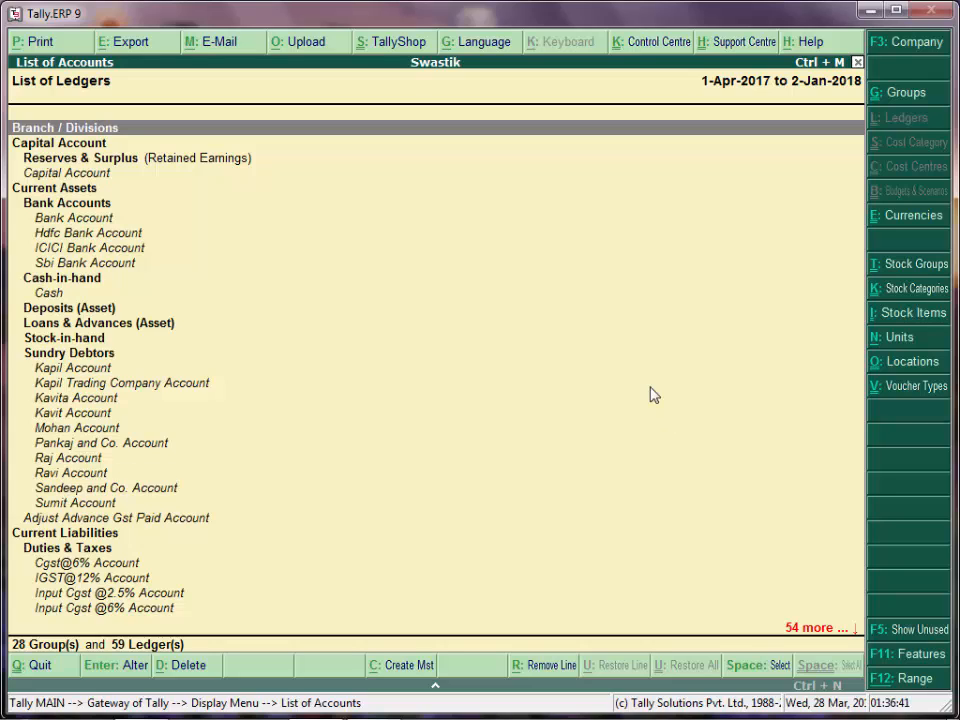
{"action": "left_click", "coordinate": [131, 43]}
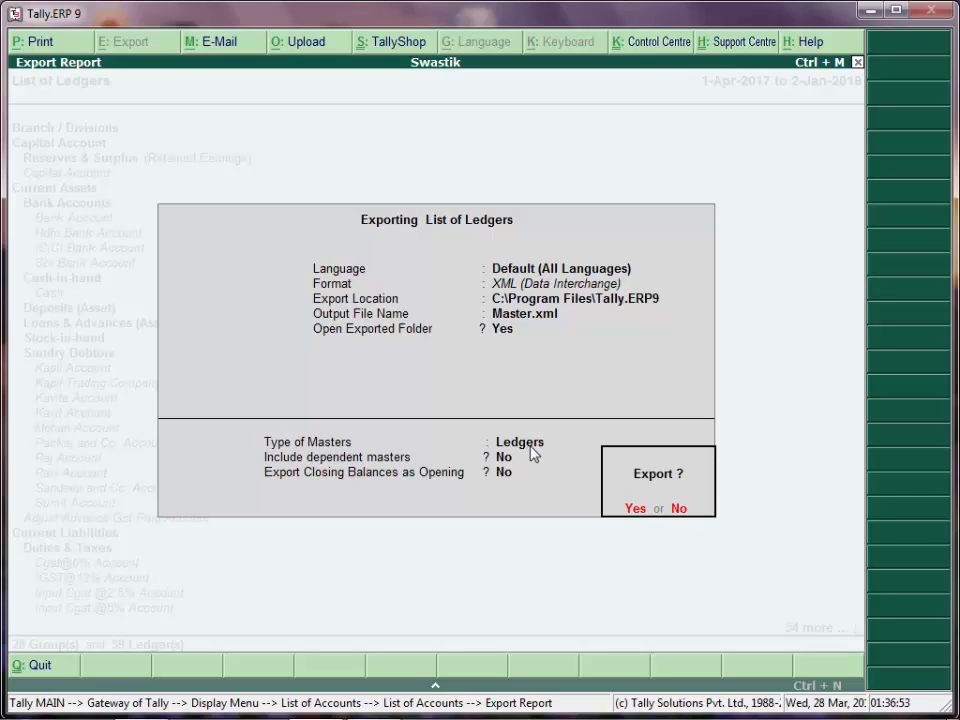
{"action": "key", "text": "Return"}
{"action": "key", "text": "Return"}
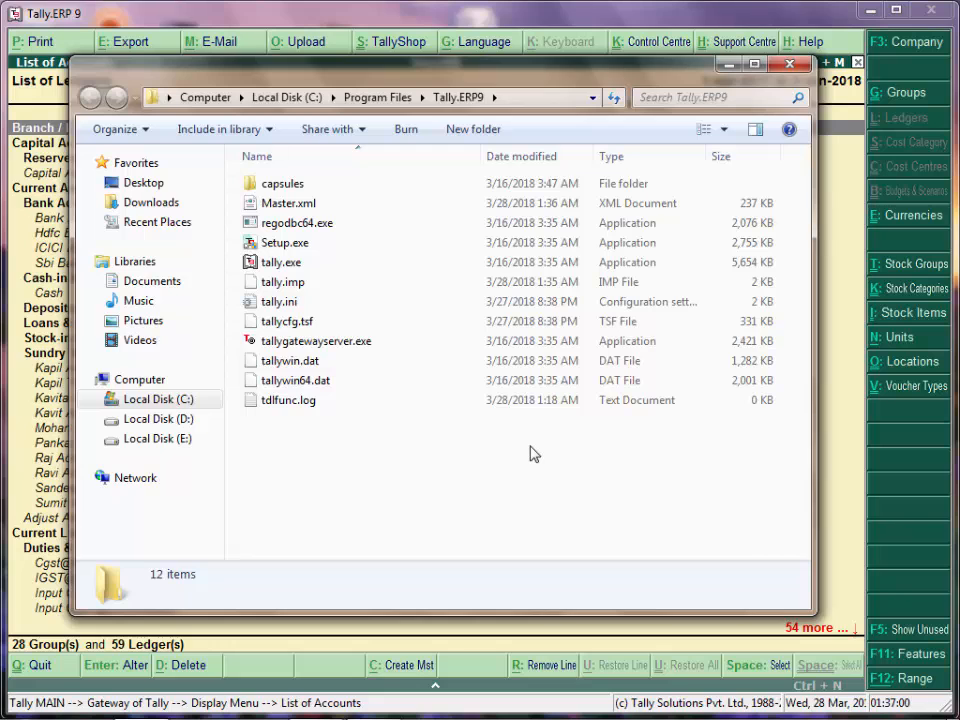
{"action": "key", "text": "alt+Tab"}
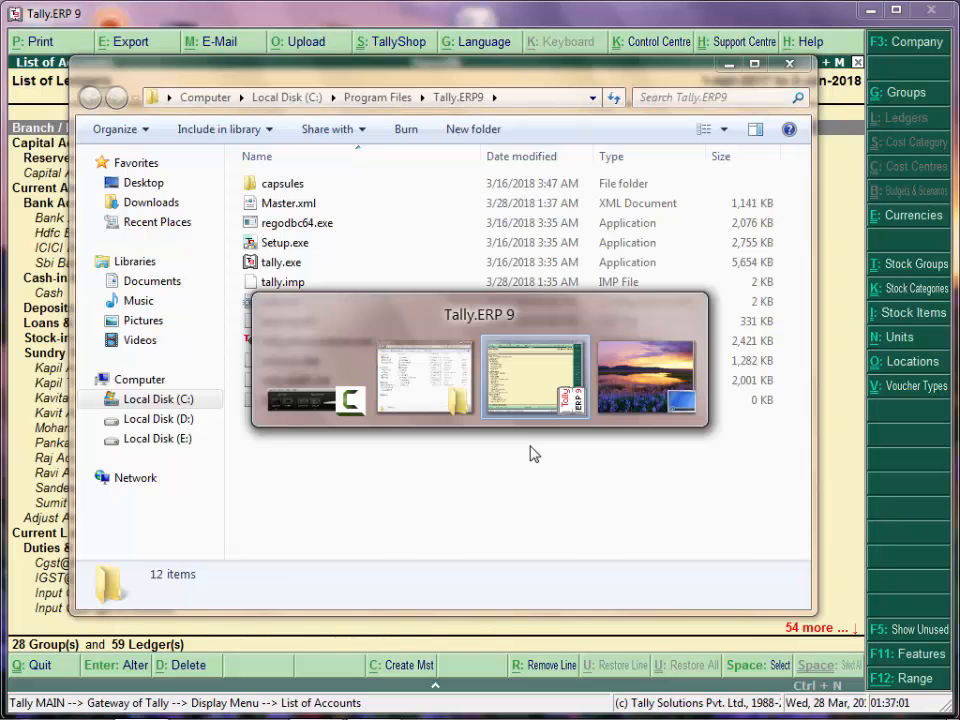
{"action": "key", "text": "Escape"}
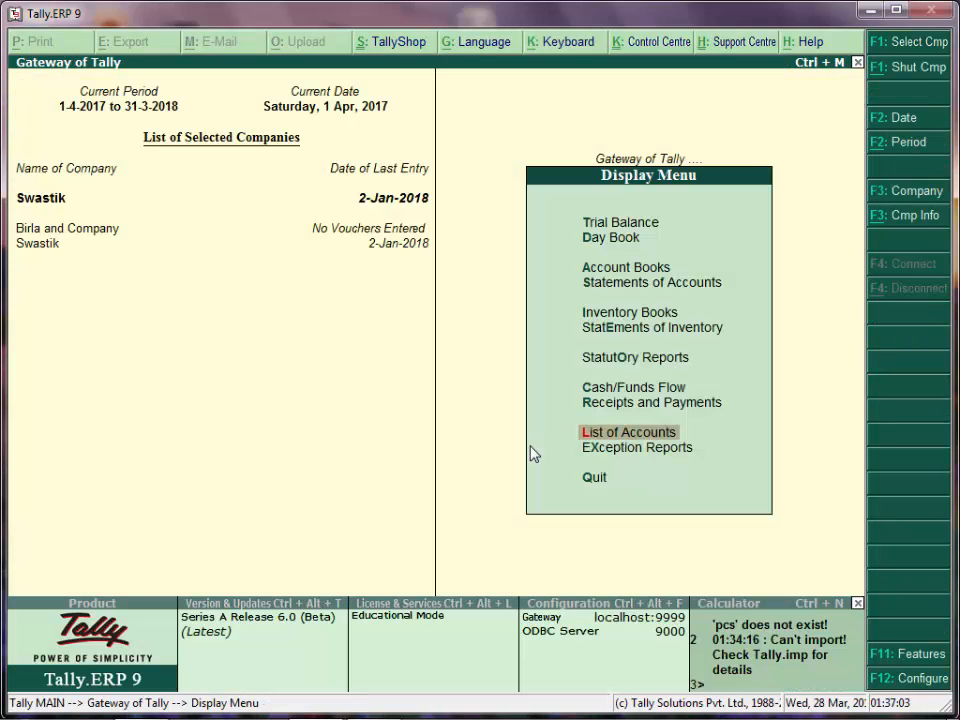
Make Birla and Company the active company and import masters from master.xml, ignoring duplicate entries
{"action": "left_click", "coordinate": [102, 230]}
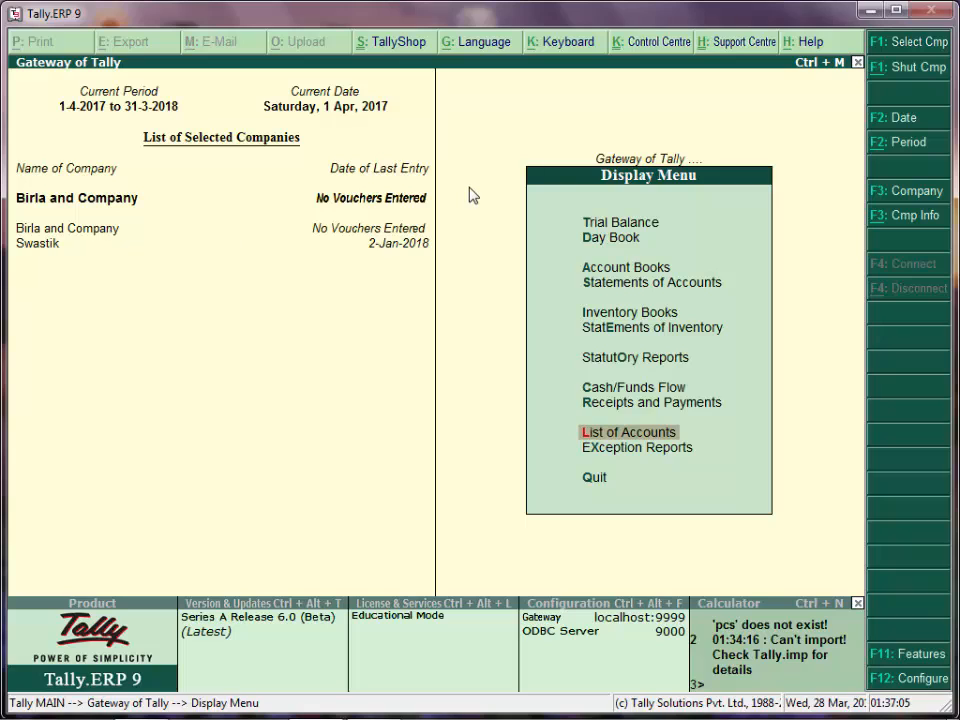
{"action": "key", "text": "Escape"}
{"action": "key", "text": "Up"}
{"action": "key", "text": "Up"}
{"action": "key", "text": "Up"}
{"action": "key", "text": "Up"}
{"action": "key", "text": "Up"}
{"action": "key", "text": "Up"}
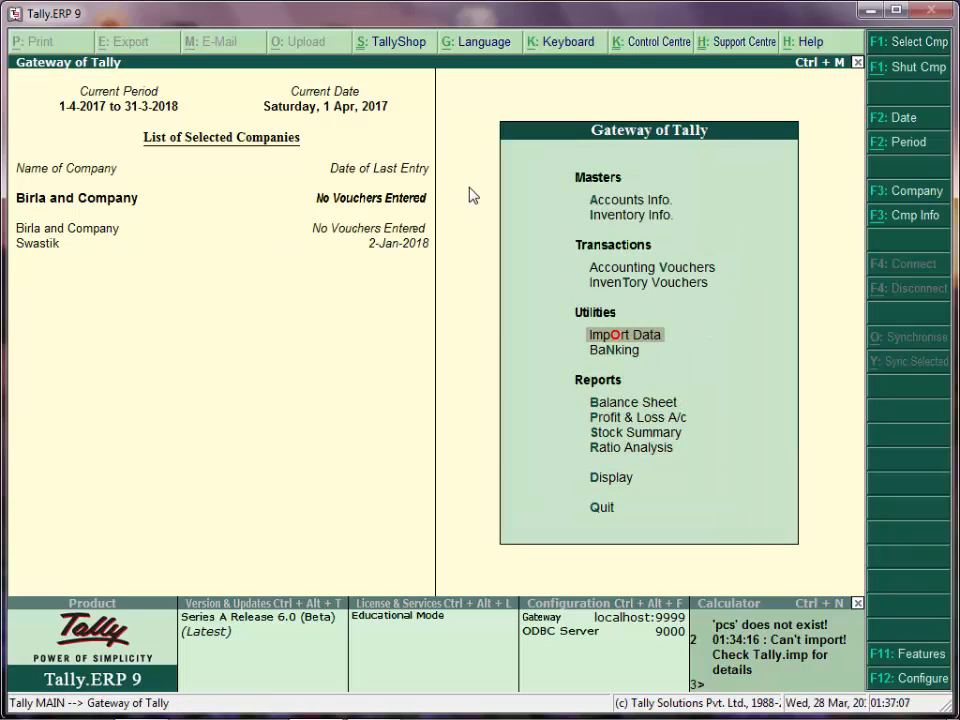
{"action": "key", "text": "Return"}
{"action": "key", "text": "Return"}
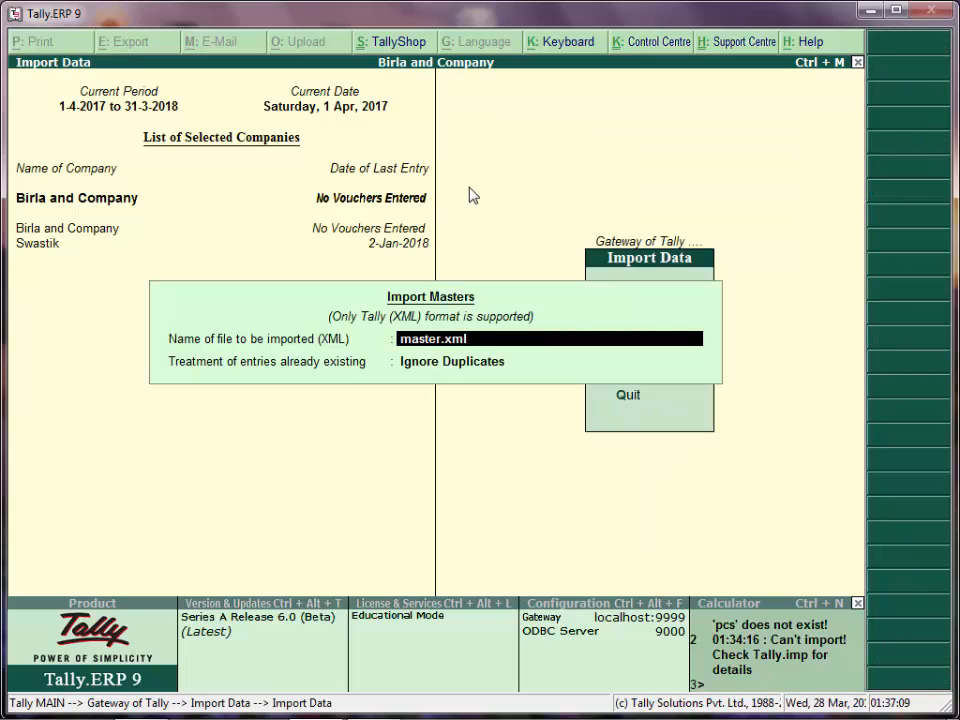
{"action": "key", "text": "Return"}
{"action": "key", "text": "Return"}
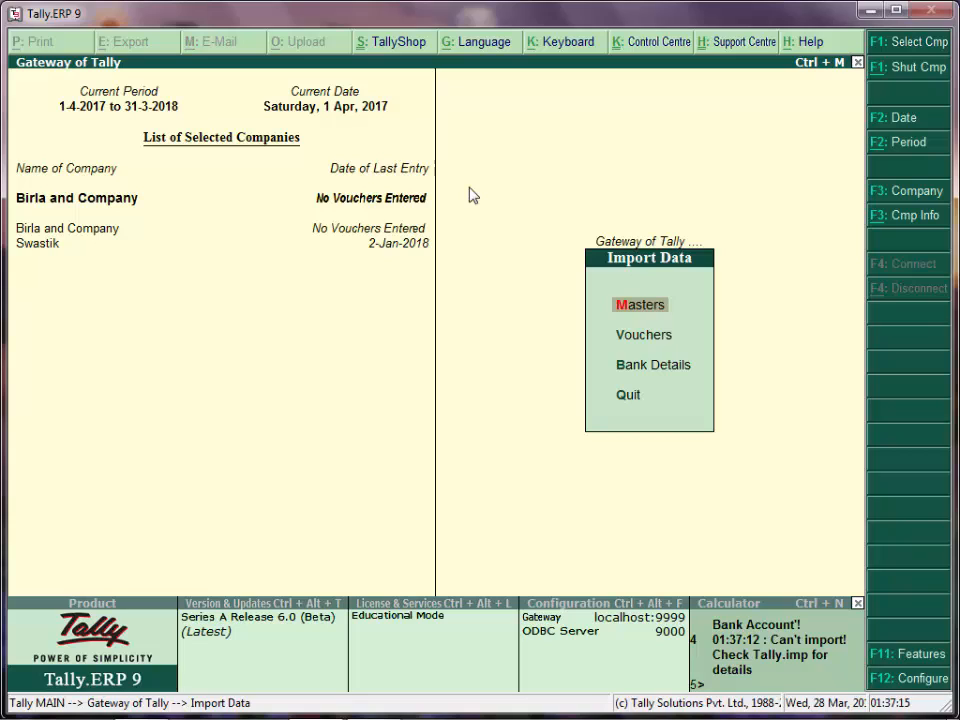
Make Swastik the active company and open its Day Book report
{"action": "key", "text": "Down"}
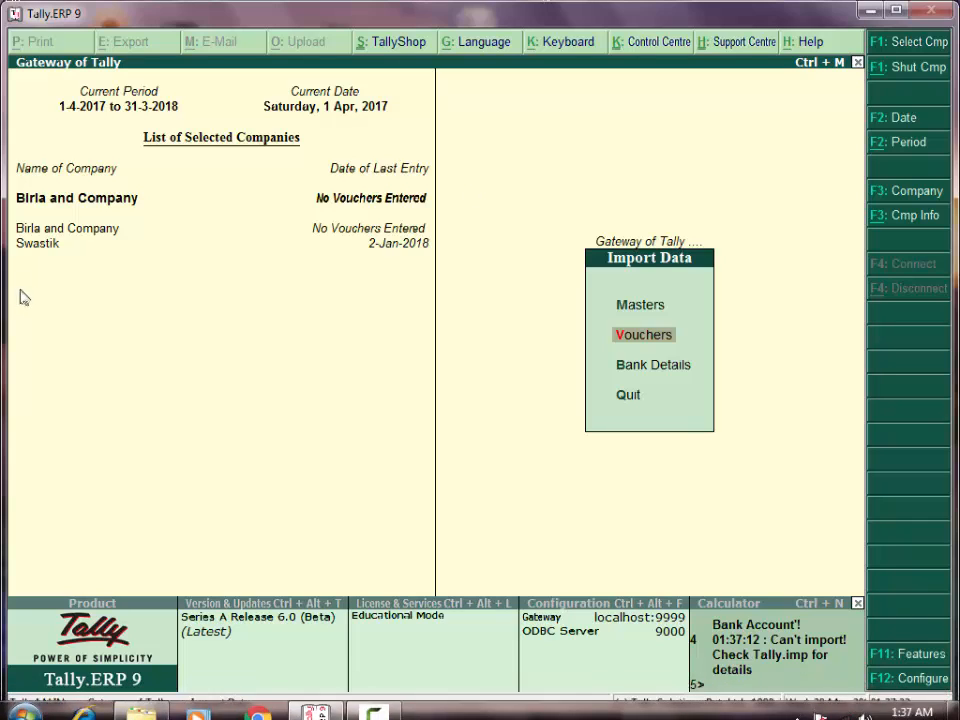
{"action": "left_click", "coordinate": [29, 249]}
{"action": "key", "text": "Escape"}
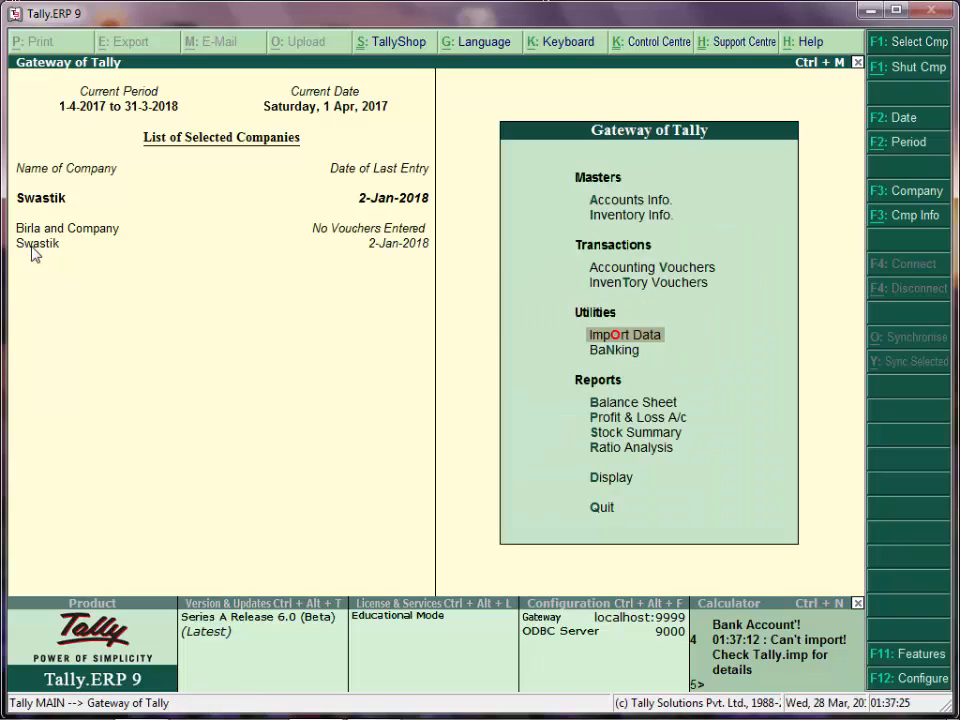
{"action": "key", "text": "Down"}
{"action": "key", "text": "Down"}
{"action": "key", "text": "Down"}
{"action": "key", "text": "Down"}
{"action": "key", "text": "Down"}
{"action": "key", "text": "Down"}
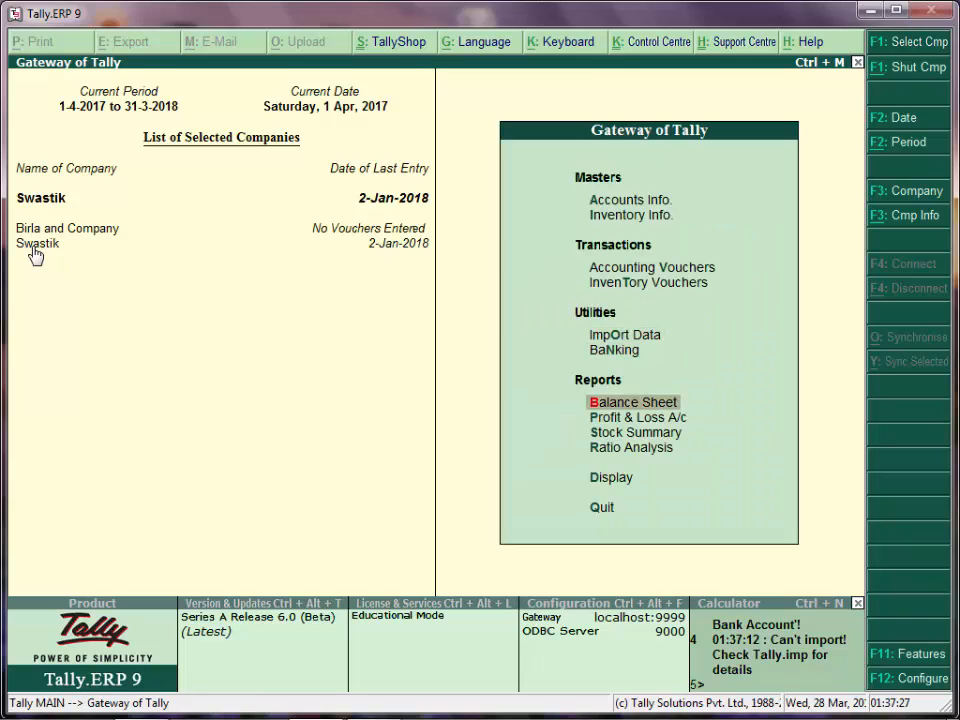
{"action": "key", "text": "Return"}
{"action": "key", "text": "Down"}
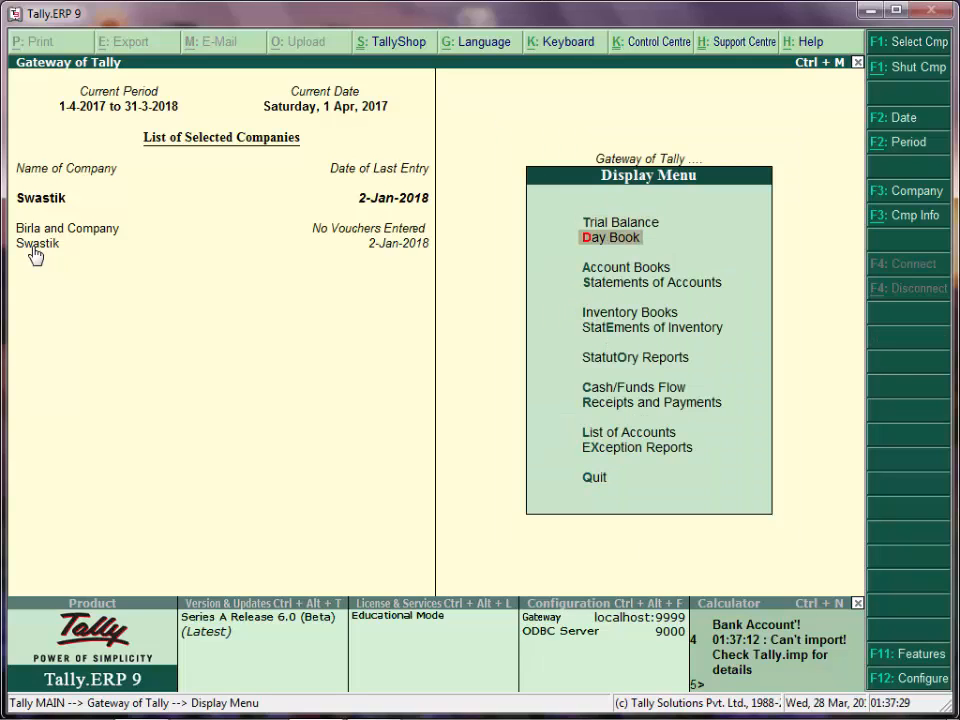
{"action": "key", "text": "Return"}
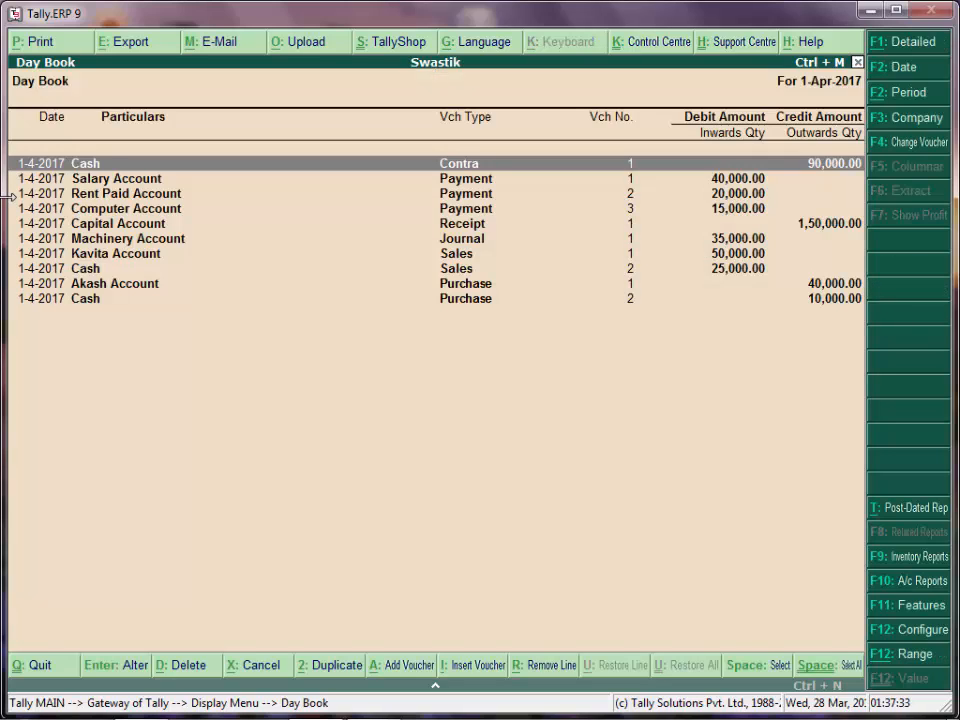
Export Swastik's Day Book in XML format as DayBook.xml, check the file in the export folder, and close the report
{"action": "left_click", "coordinate": [137, 47]}
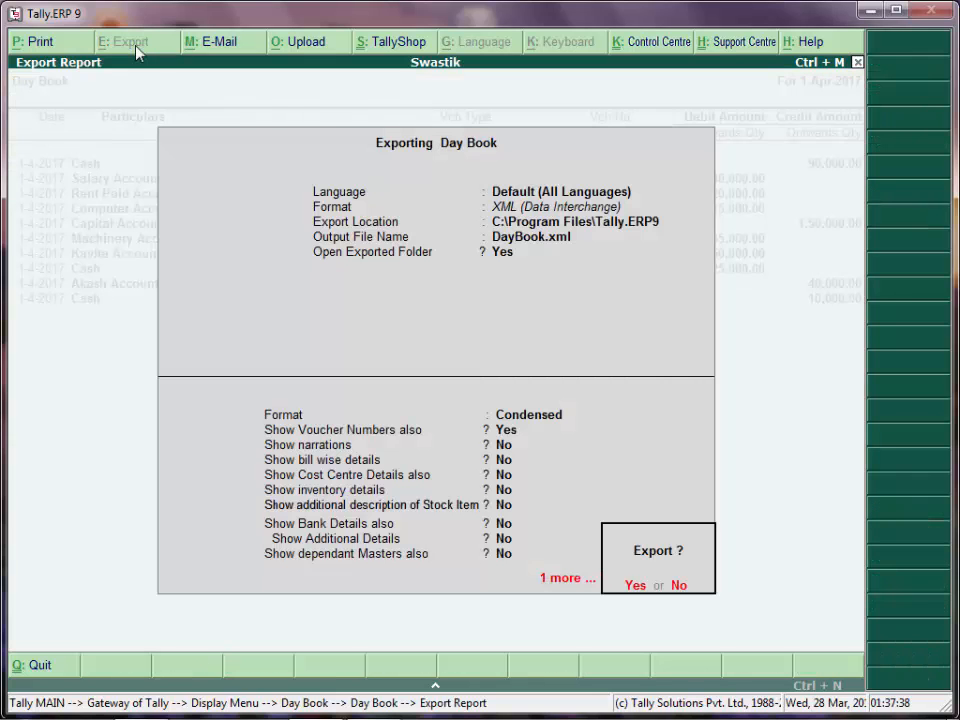
{"action": "key", "text": "Return"}
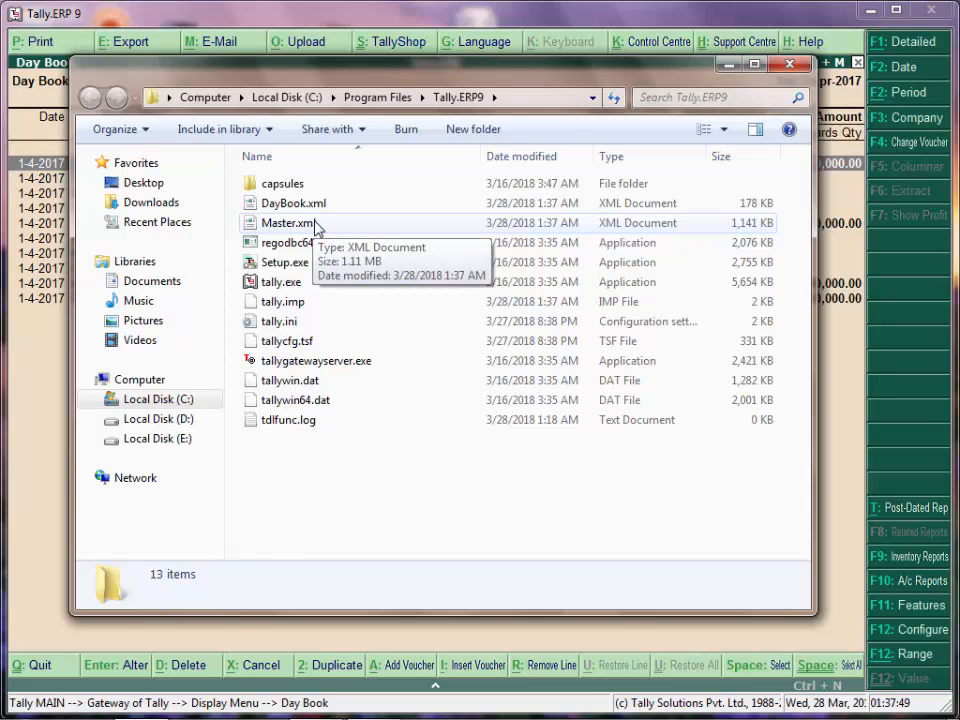
{"action": "left_click", "coordinate": [300, 204]}
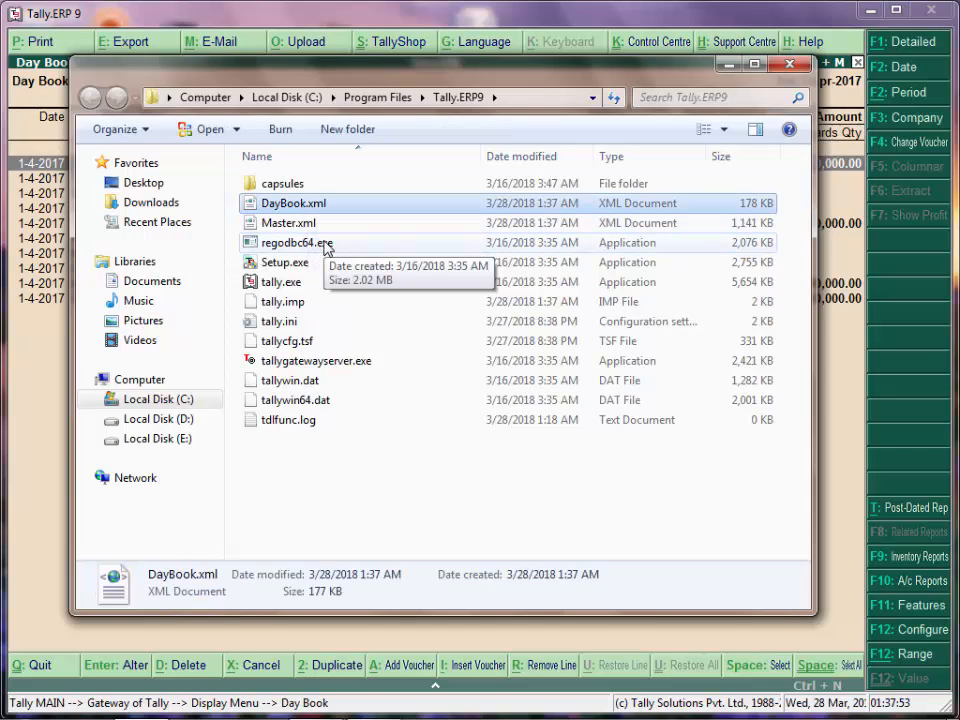
{"action": "key", "text": "alt+Tab"}
{"action": "key", "text": "Escape"}
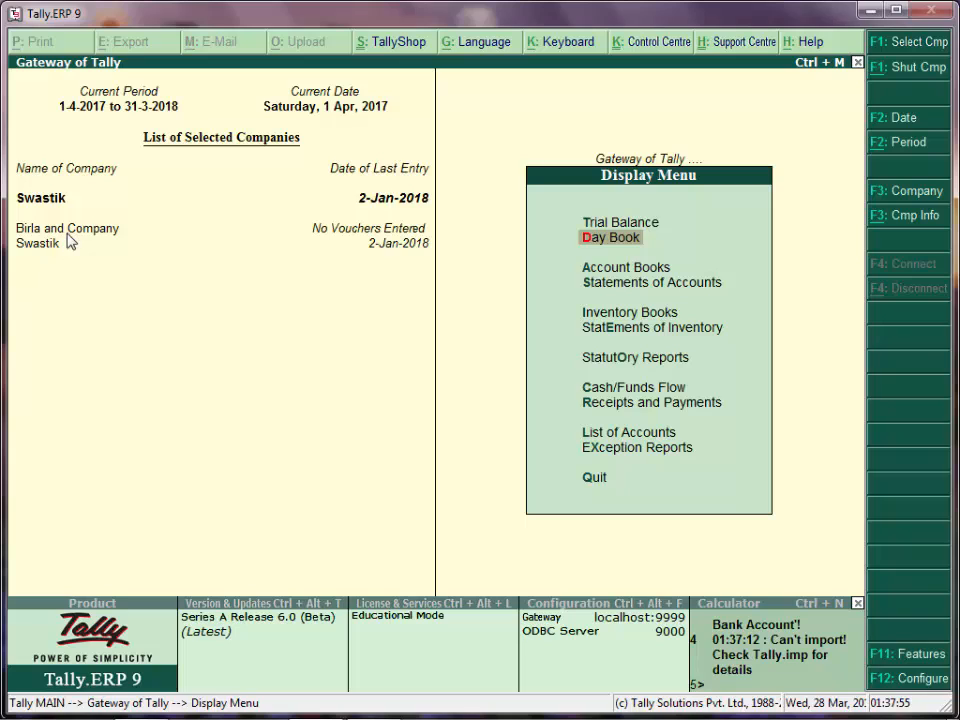
Make Birla and Company the active company and open its data import options
{"action": "left_click", "coordinate": [68, 230]}
{"action": "key", "text": "Escape"}
{"action": "key", "text": "Up"}
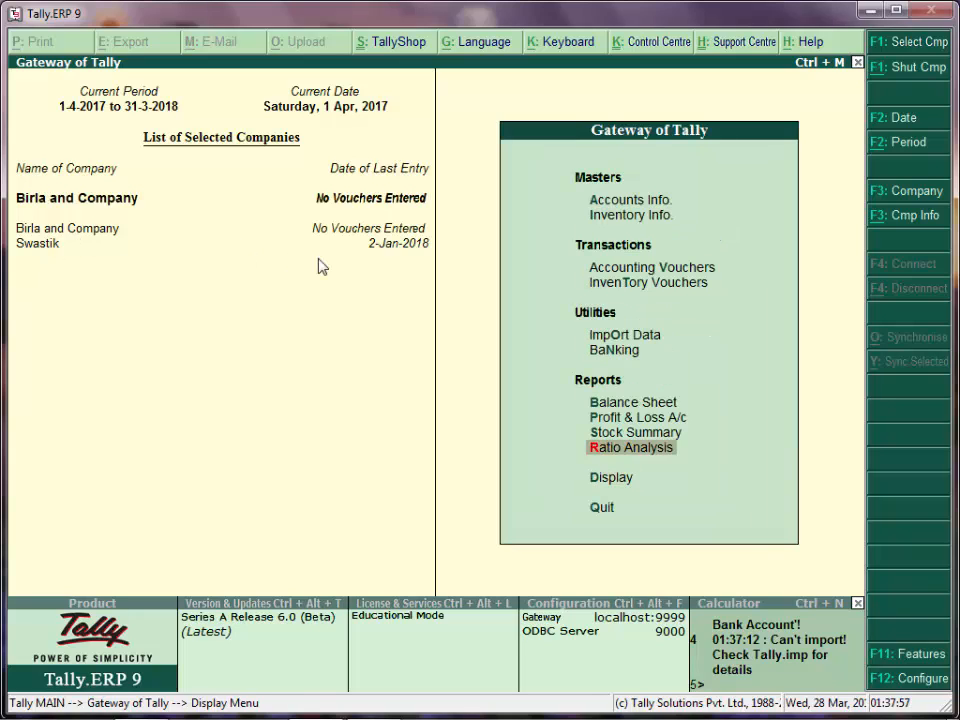
{"action": "key", "text": "Up"}
{"action": "key", "text": "Up"}
{"action": "key", "text": "Up"}
{"action": "key", "text": "Up"}
{"action": "key", "text": "Up"}
{"action": "key", "text": "Return"}
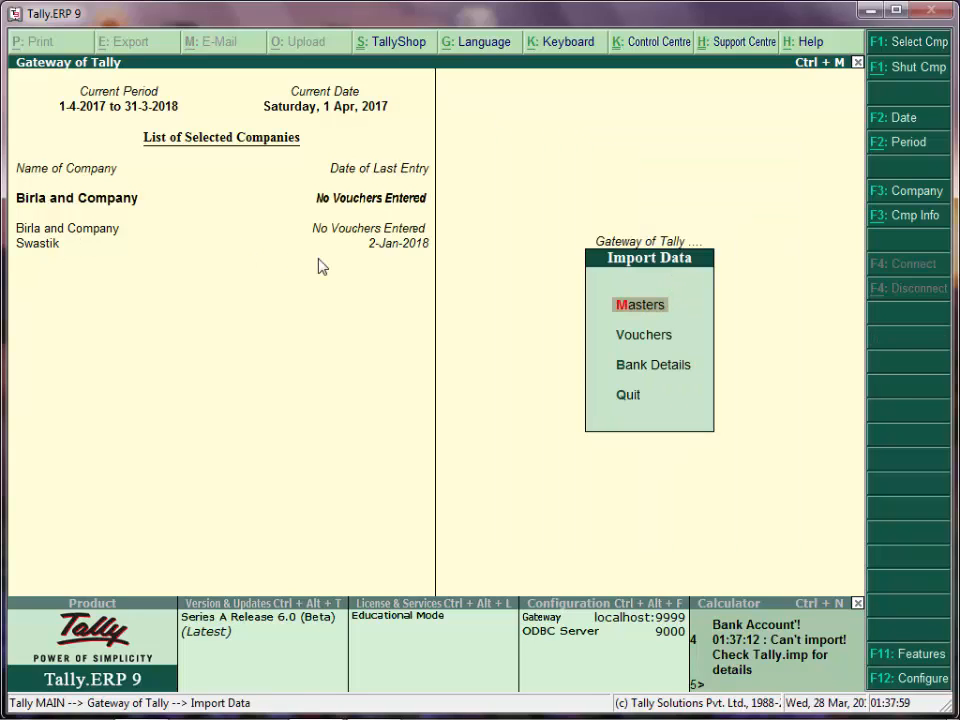
{"action": "key", "text": "Down"}
{"action": "key", "text": "Return"}
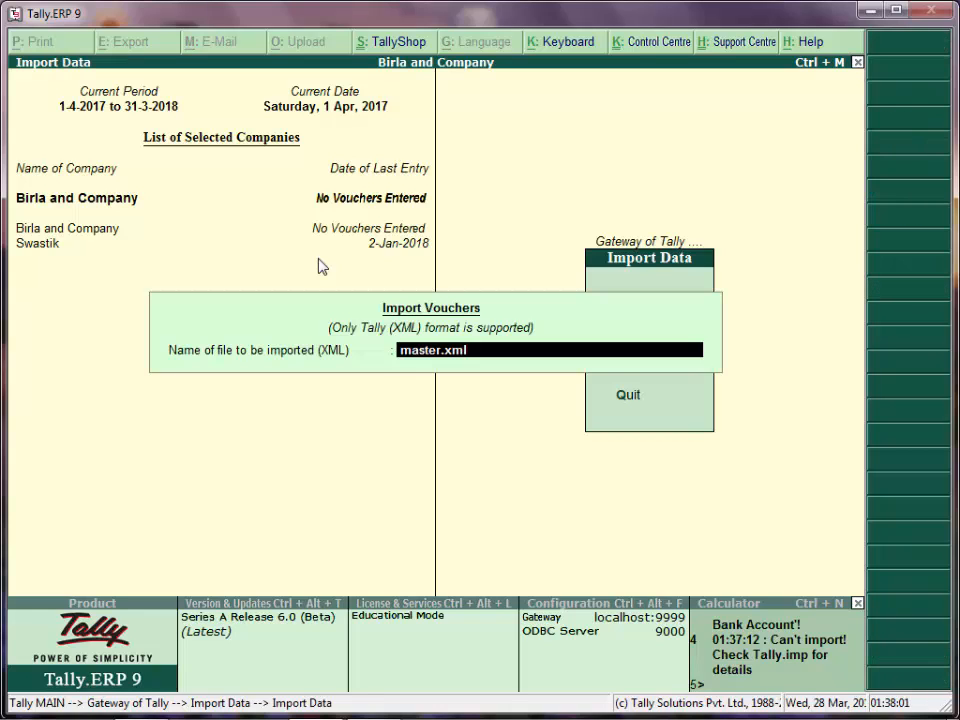
{"action": "key", "text": "BackSpace"}
{"action": "key", "text": "Escape"}
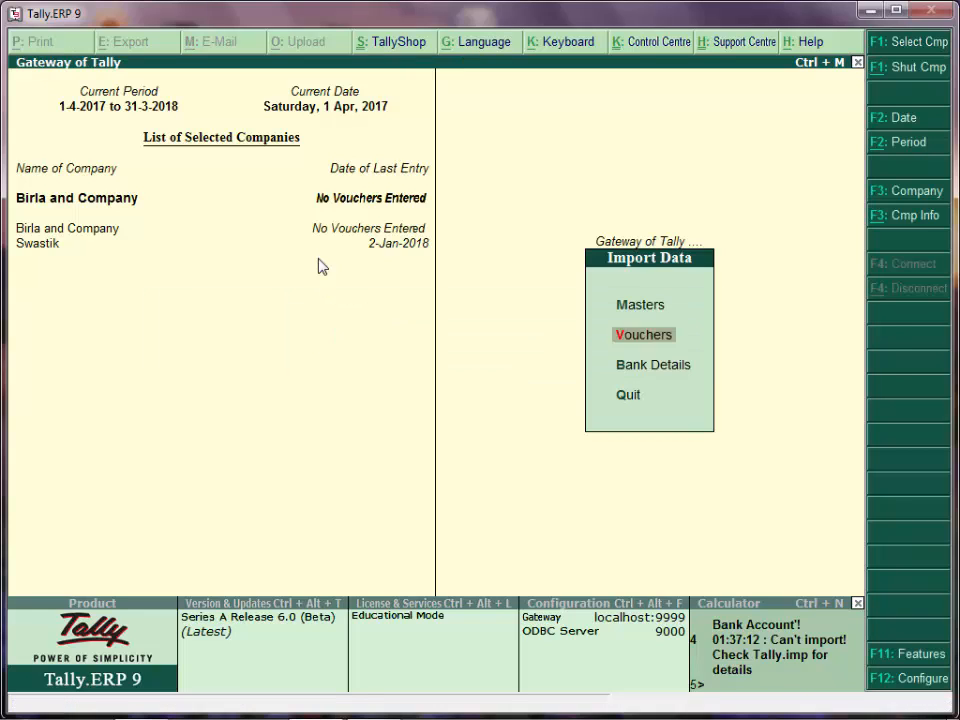
{"action": "key", "text": "Up"}
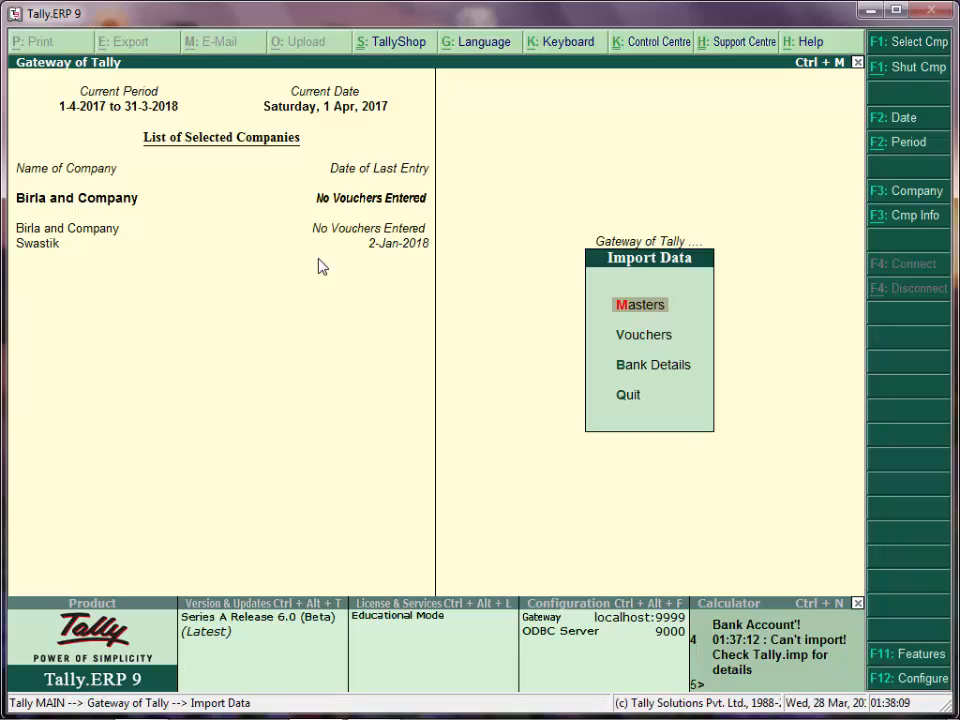
Import vouchers from daybook.xml into Birla and Company and return to the Gateway of Tally
{"action": "key", "text": "Down"}
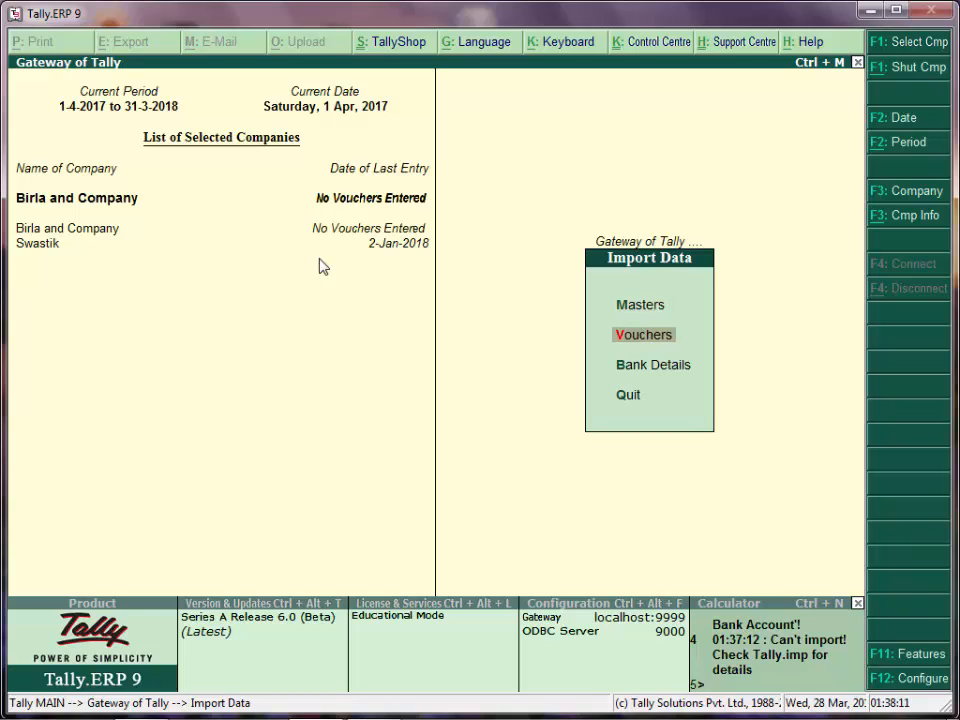
{"action": "key", "text": "Return"}
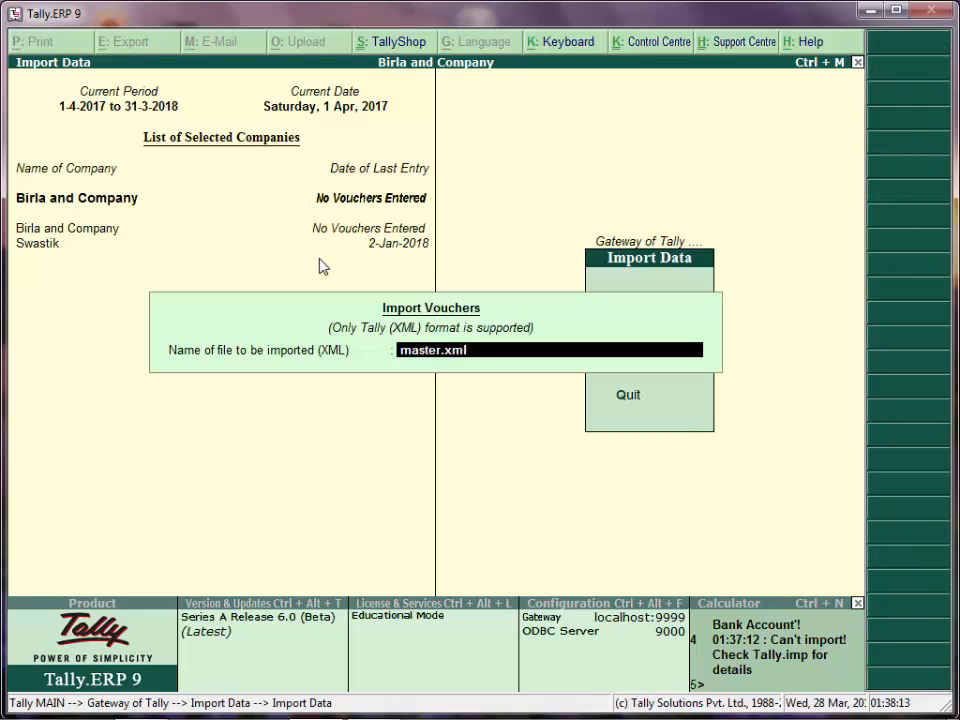
{"action": "key", "text": "alt+Tab"}
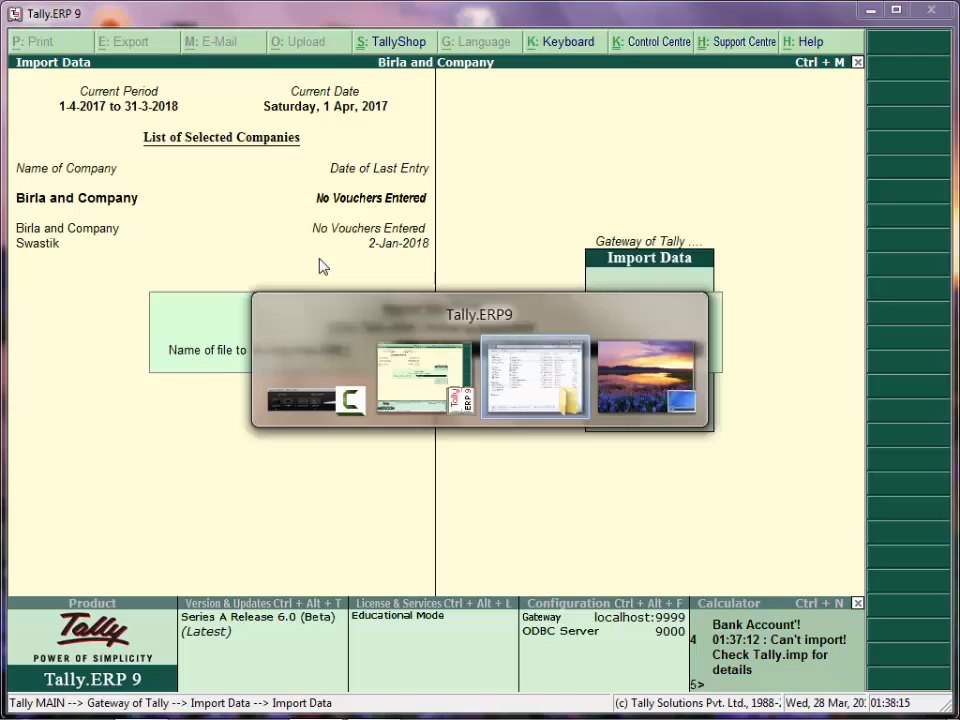
{"action": "key", "text": "alt+Tab"}
{"action": "type", "text": "d"}
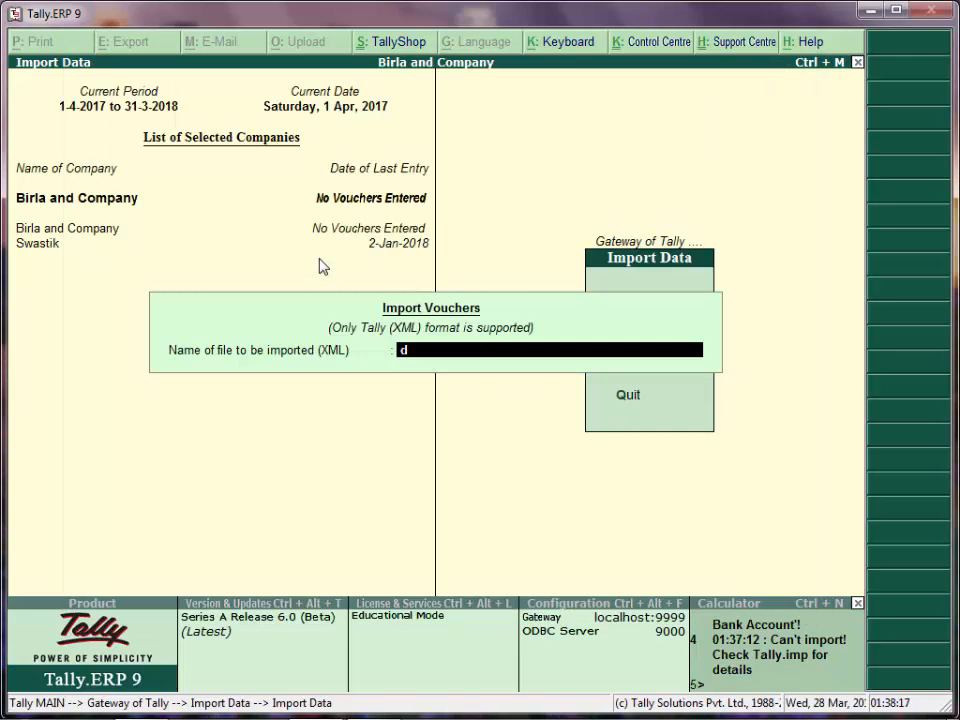
{"action": "type", "text": "aybook.xml"}
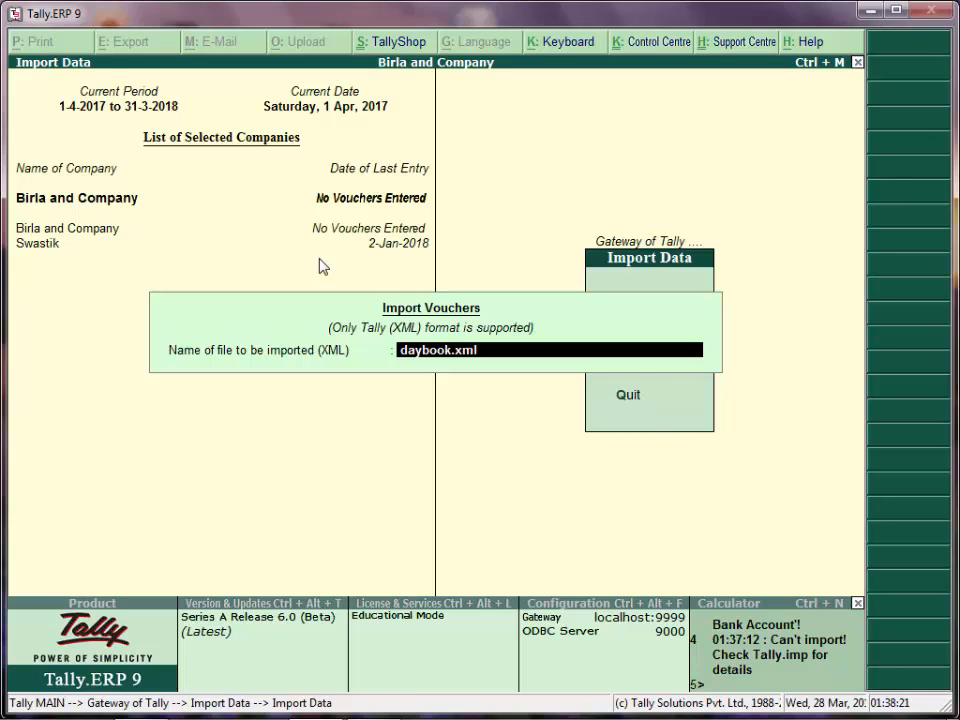
{"action": "key", "text": "Return"}
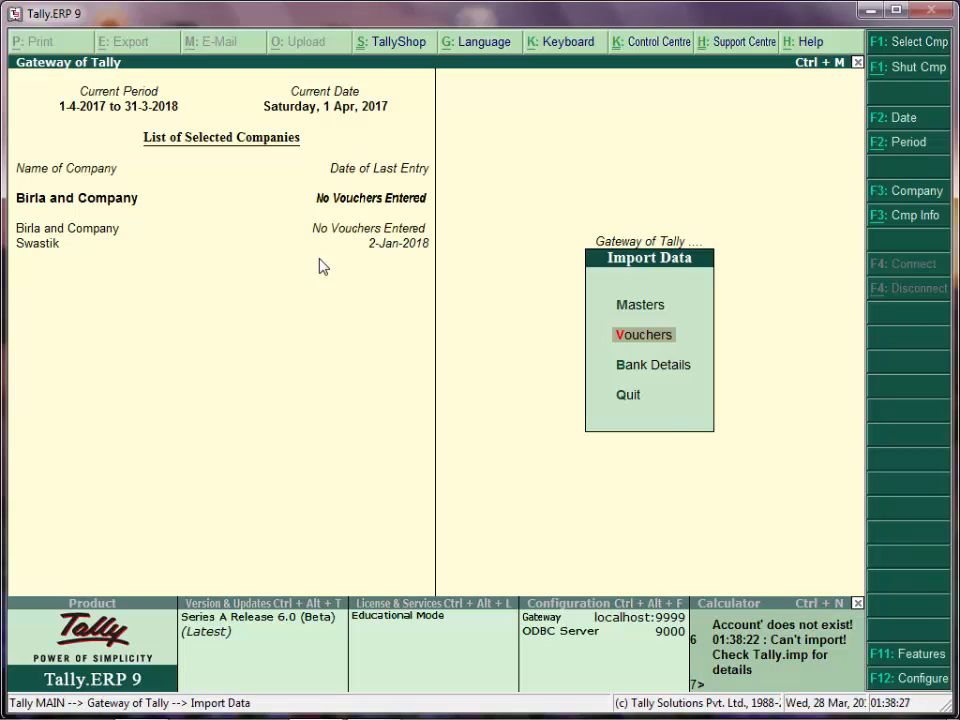
{"action": "key", "text": "Escape"}
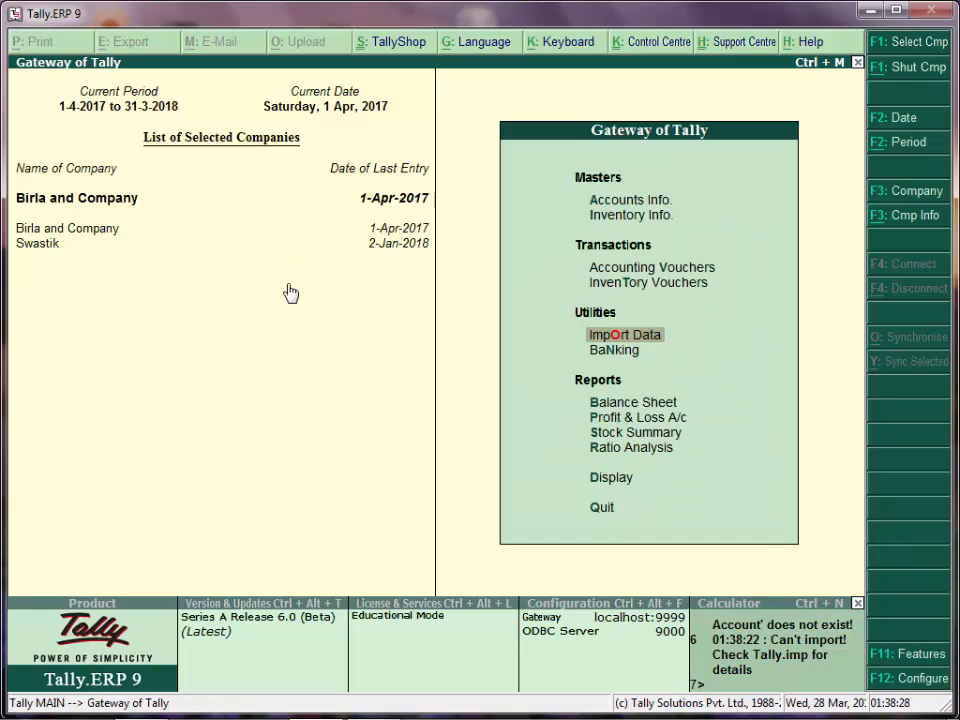
Make Swastik the active company and open its bank-wise Cheque Register
{"action": "left_click", "coordinate": [40, 247]}
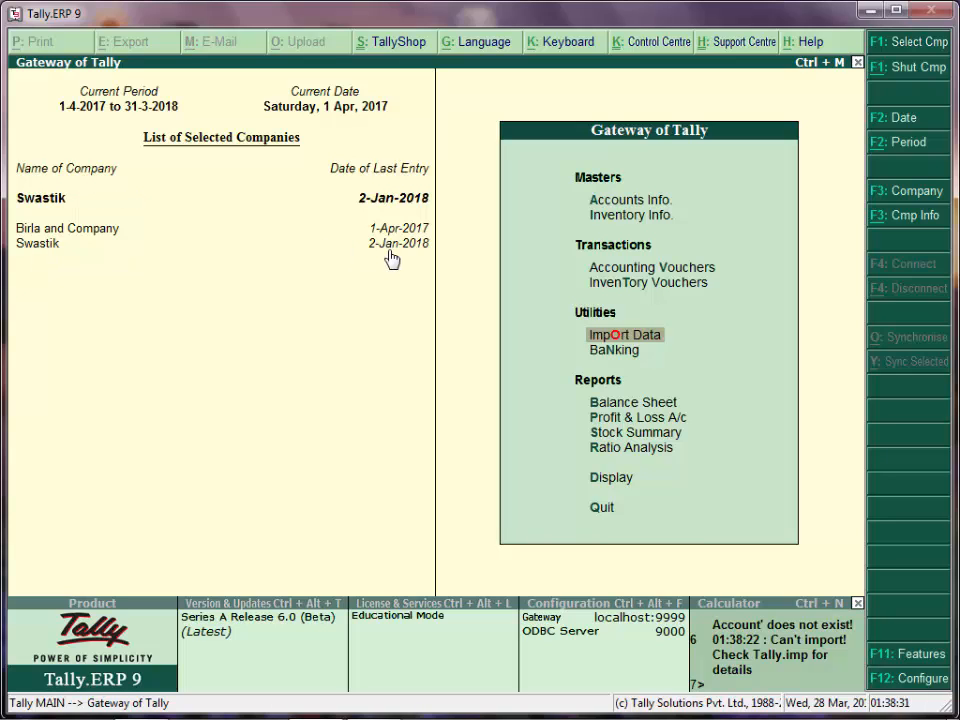
{"action": "key", "text": "Down"}
{"action": "key", "text": "Return"}
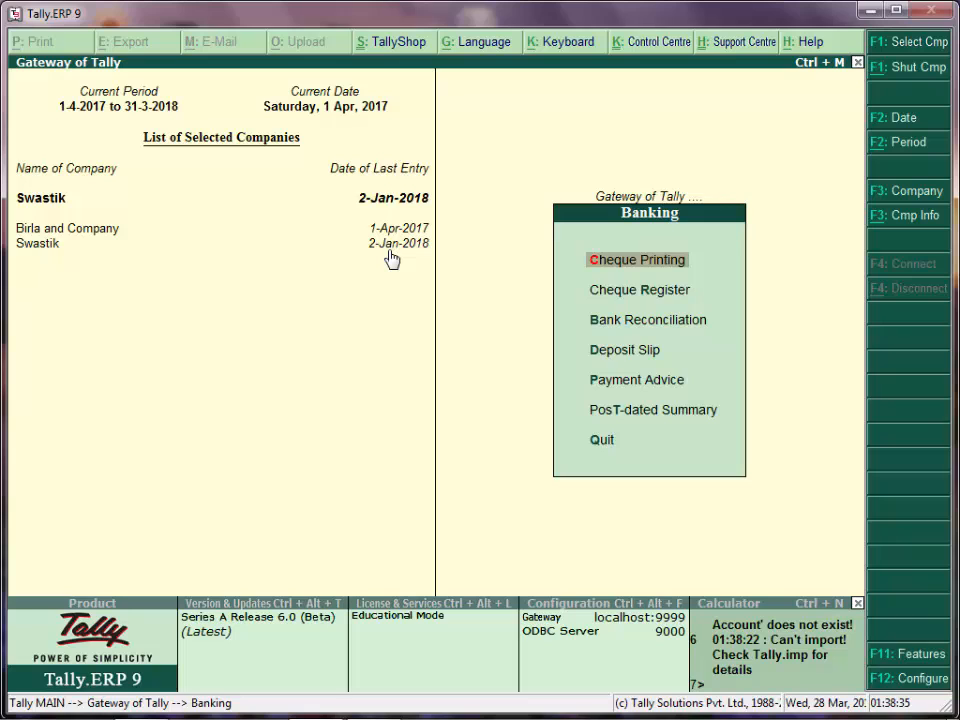
{"action": "key", "text": "Down"}
{"action": "key", "text": "Return"}
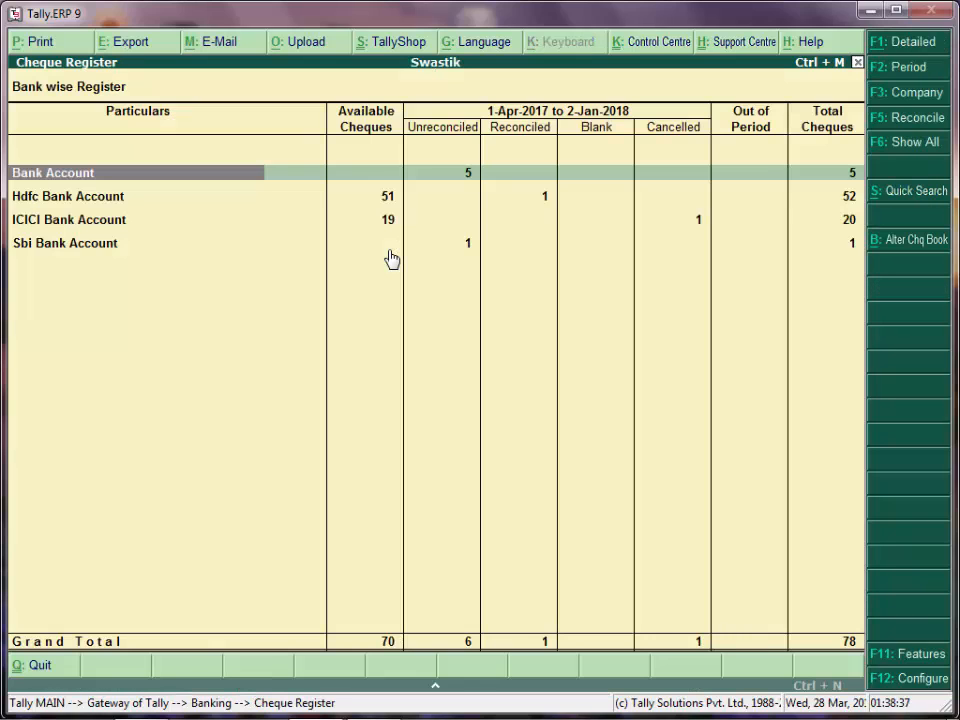
Open the instrument-wise list for the Hdfc Bank Account's Swastik Business cheque range
{"action": "key", "text": "Down"}
{"action": "key", "text": "Down"}
{"action": "key", "text": "Up"}
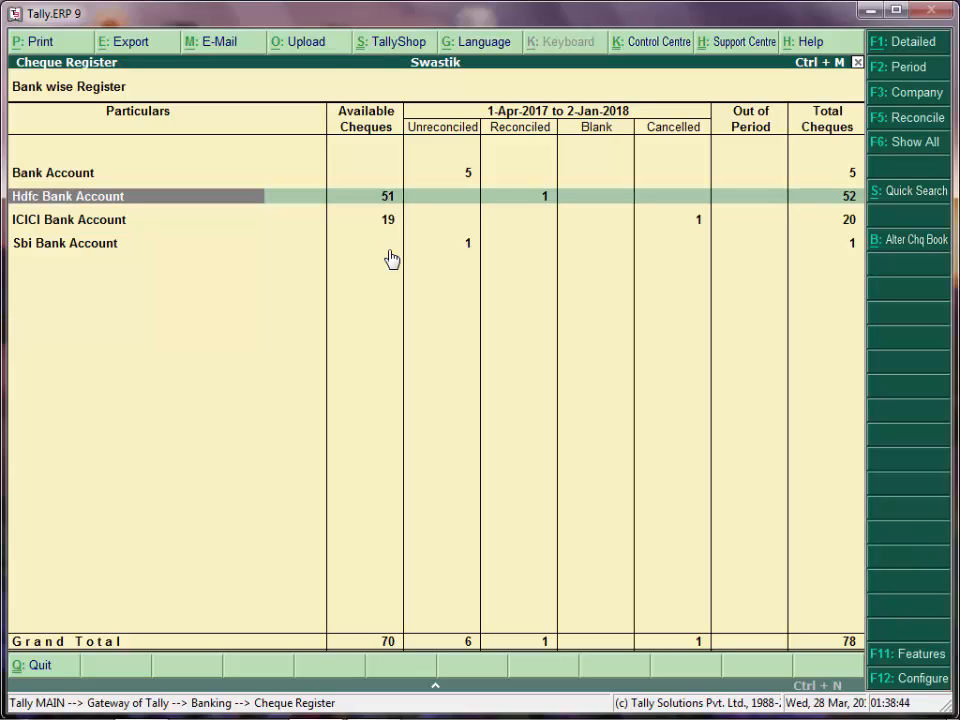
{"action": "key", "text": "Return"}
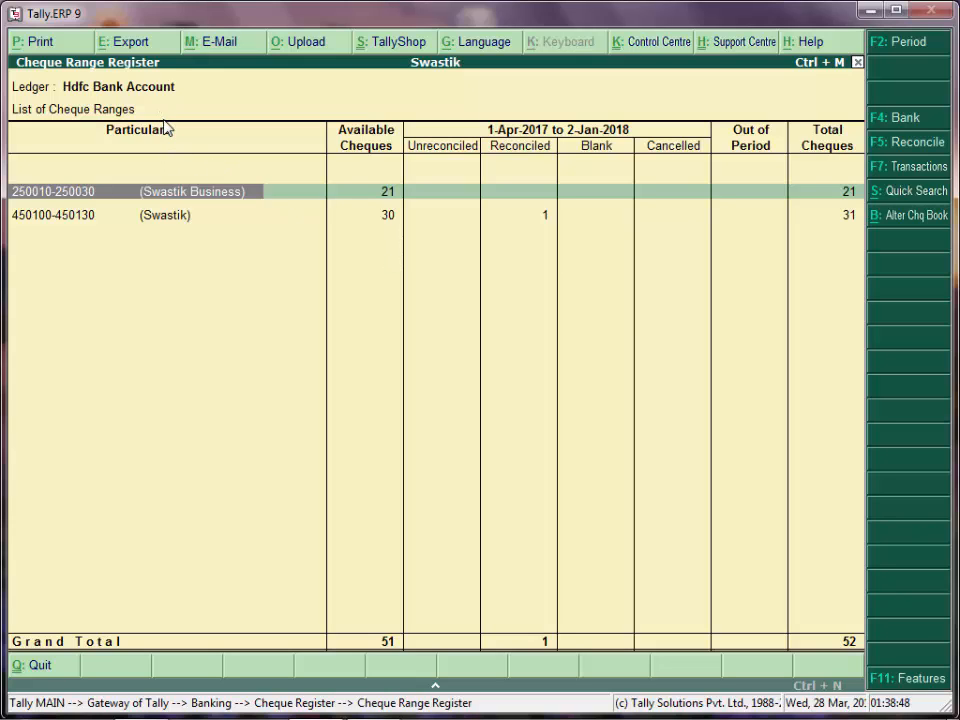
{"action": "key", "text": "Return"}
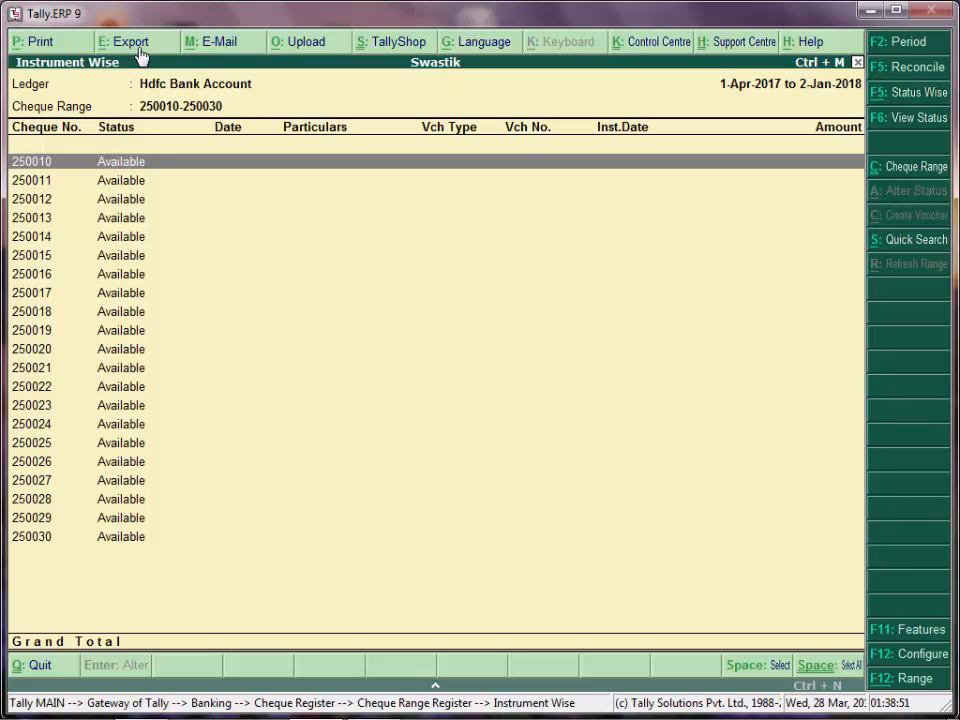
Export the cheque list in XML format as DayBook.xml to C:\Program Files\Tally.ERP9, and return to the Banking options
{"action": "left_click", "coordinate": [139, 52]}
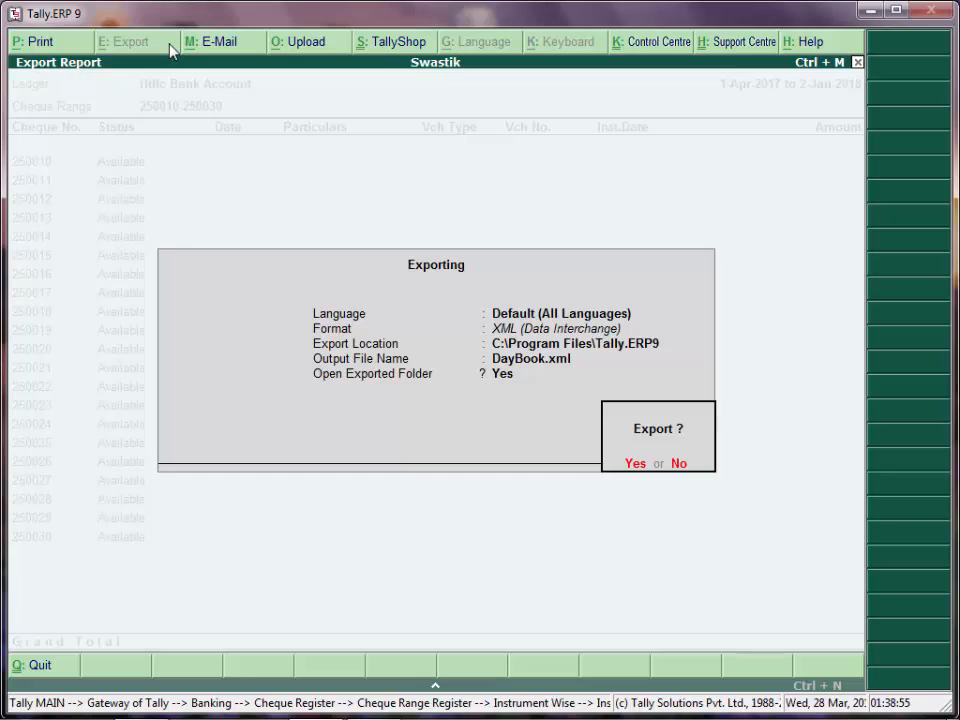
{"action": "key", "text": "Return"}
{"action": "key", "text": "Return"}
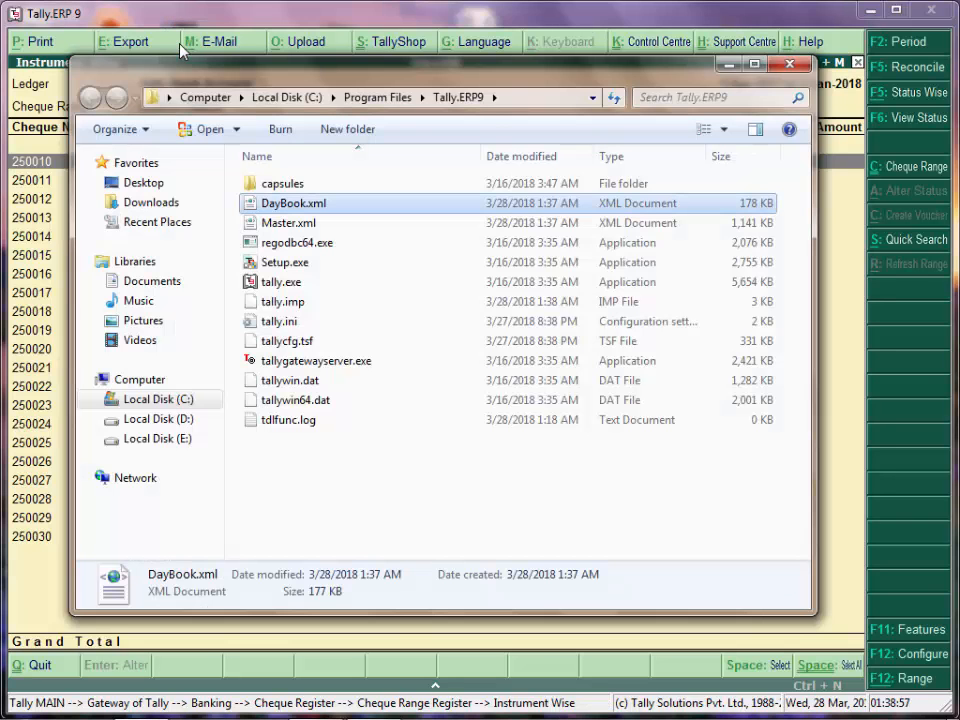
{"action": "key", "text": "alt+Tab"}
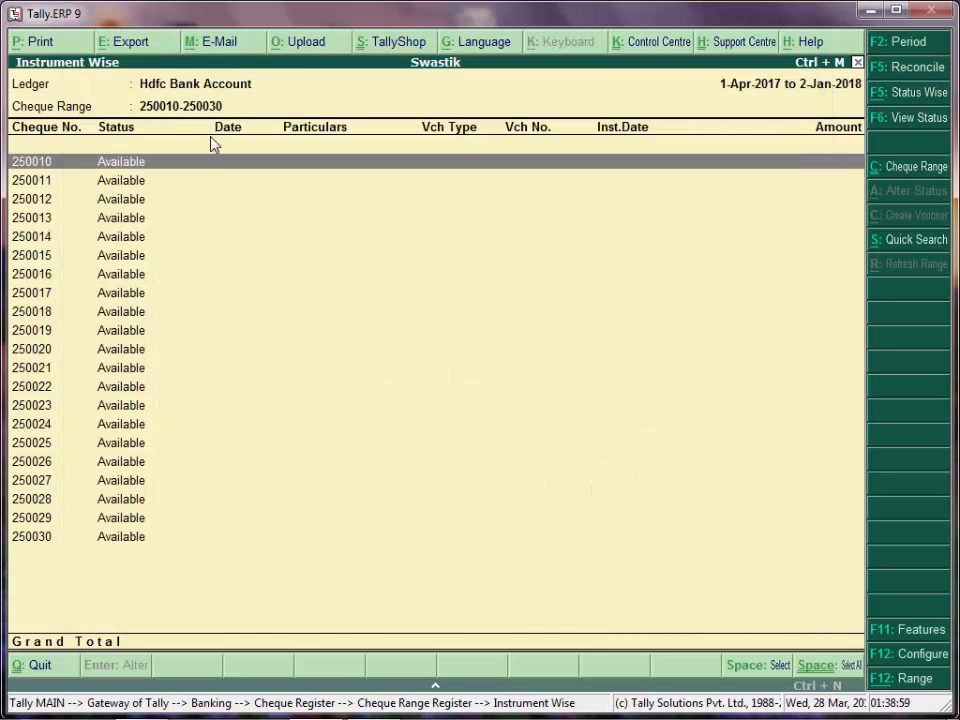
{"action": "key", "text": "Escape"}
{"action": "key", "text": "Escape"}
{"action": "key", "text": "Escape"}
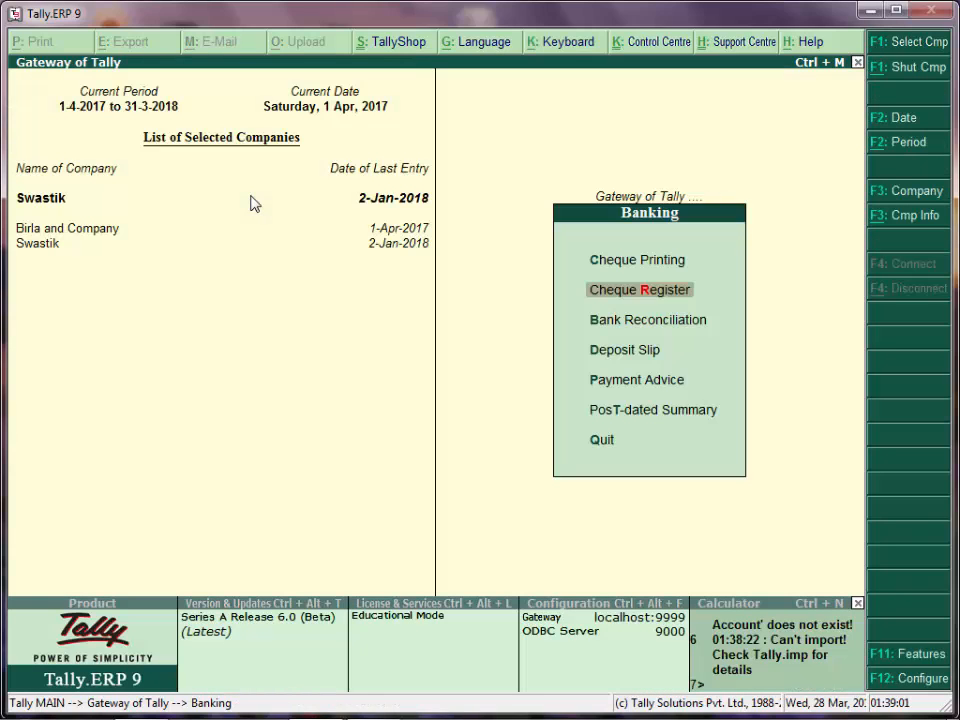
Make Birla and Company the active company and open its payee bank details import
{"action": "key", "text": "Escape"}
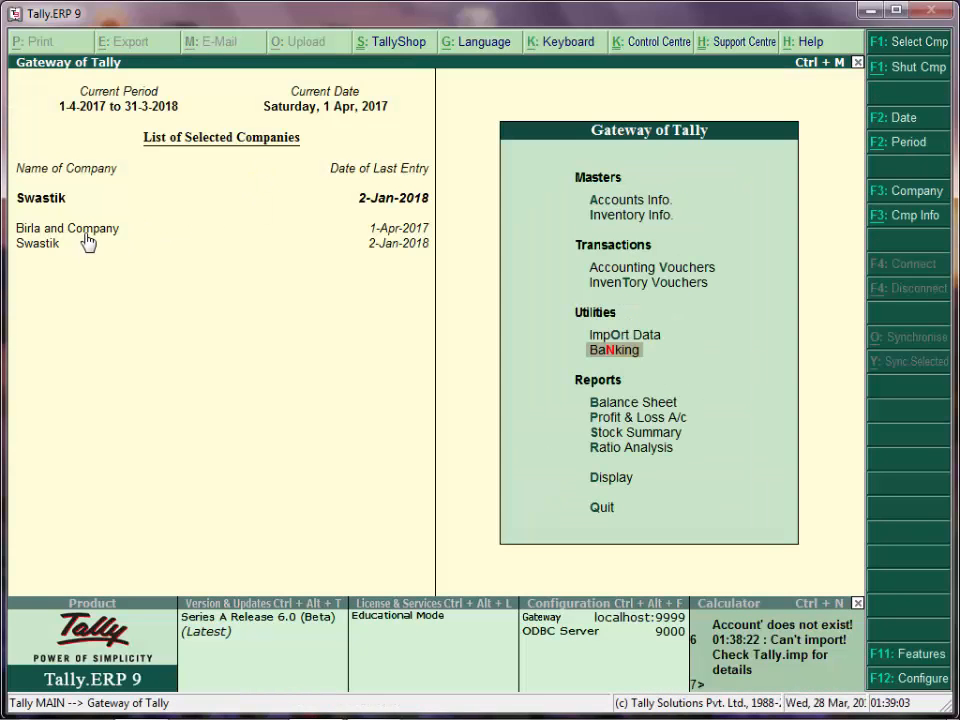
{"action": "left_click", "coordinate": [89, 232]}
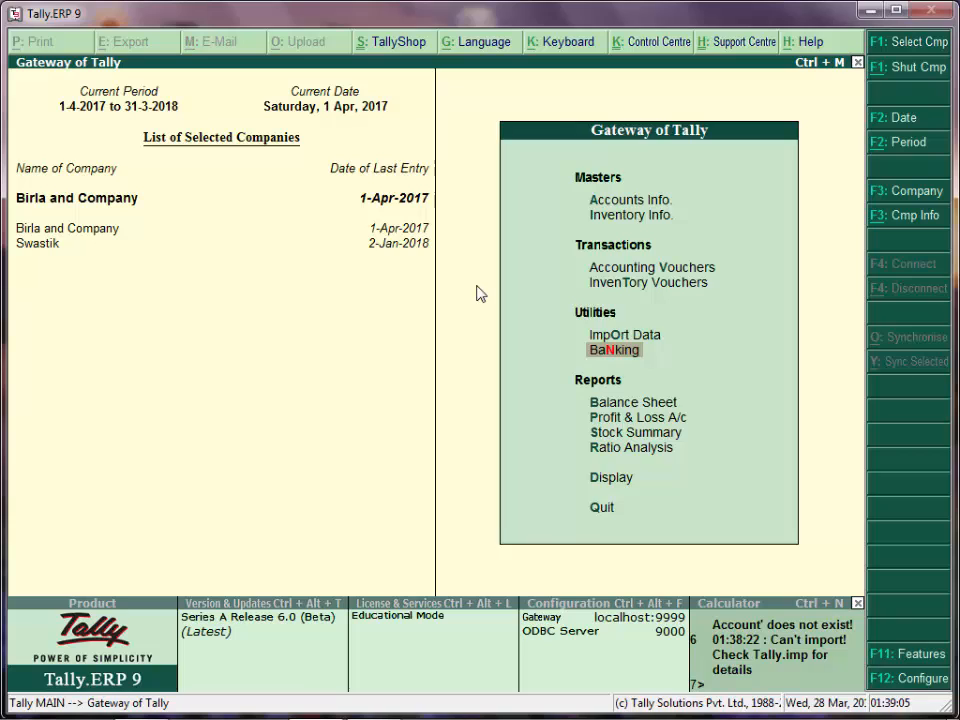
{"action": "key", "text": "o"}
{"action": "key", "text": "Down"}
{"action": "key", "text": "Down"}
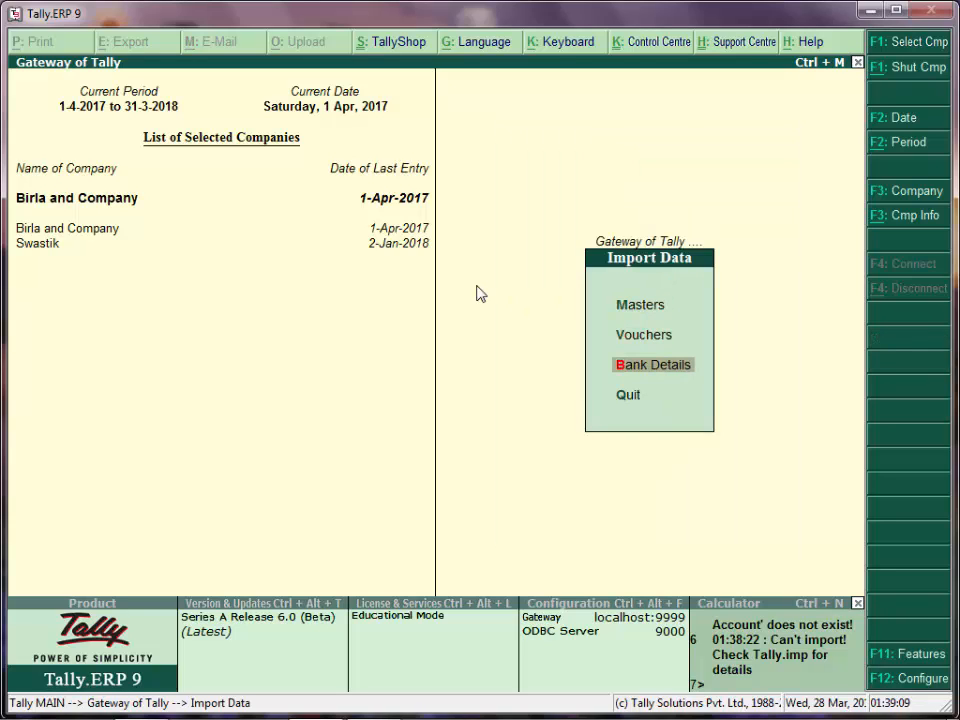
{"action": "key", "text": "Return"}
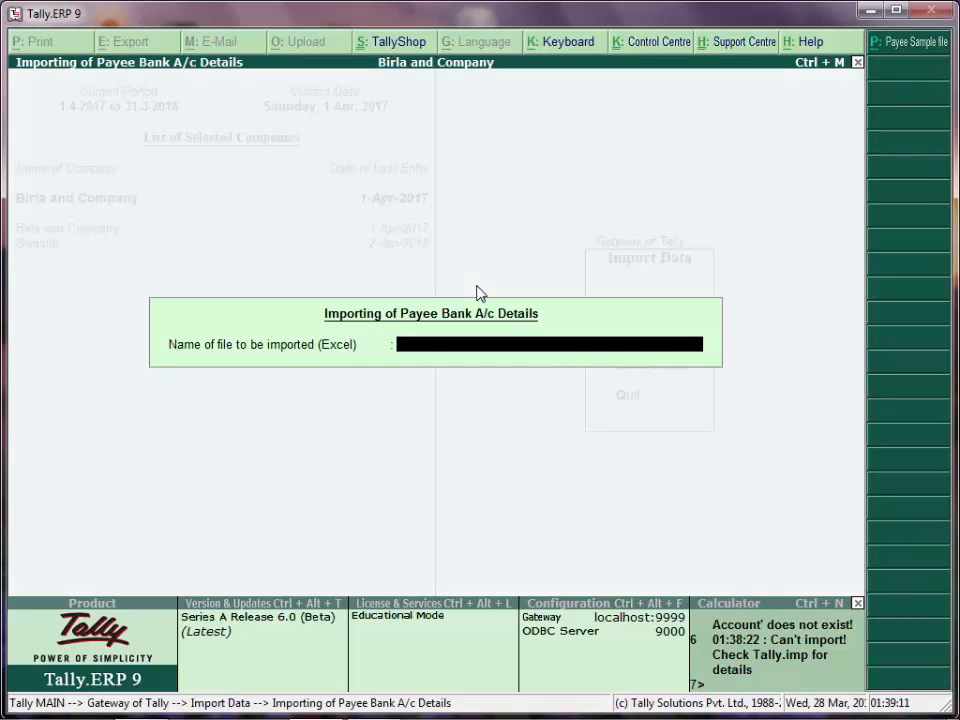
Import the payee bank account details from daybook.xml and return to the import options
{"action": "type", "text": "daybook.xml"}
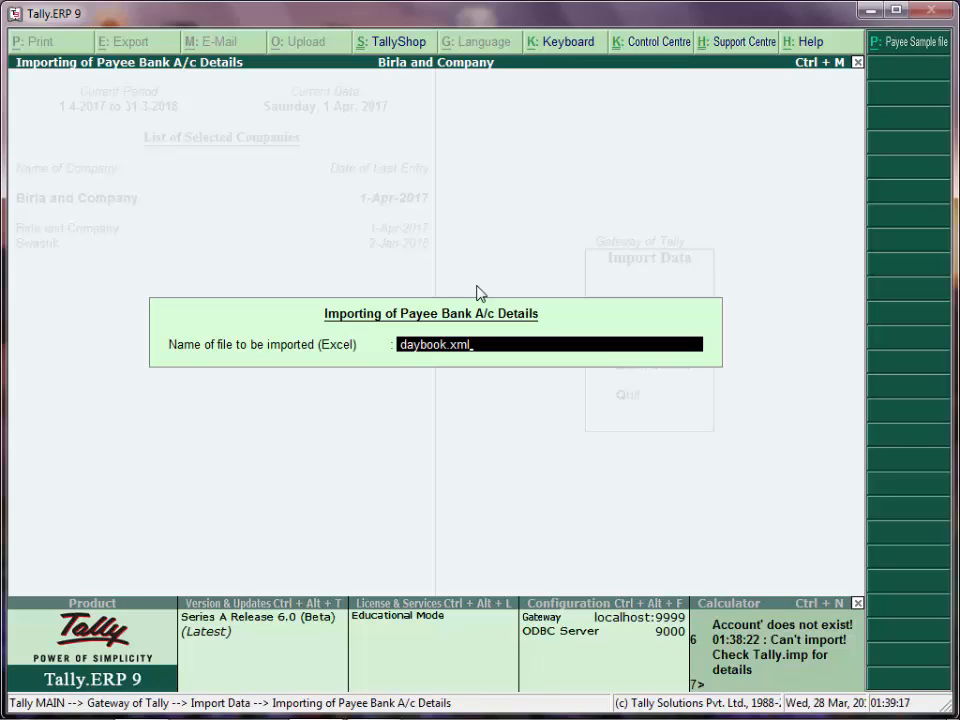
{"action": "key", "text": "Return"}
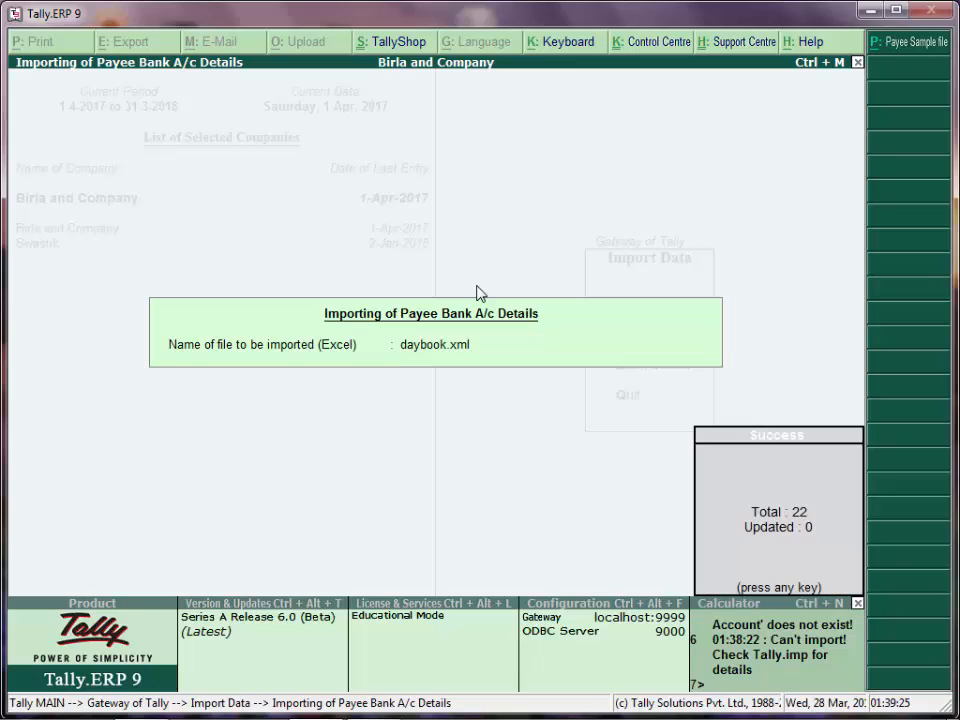
{"action": "key", "text": "Return"}
{"action": "key", "text": "Return"}
{"action": "key", "text": "Return"}
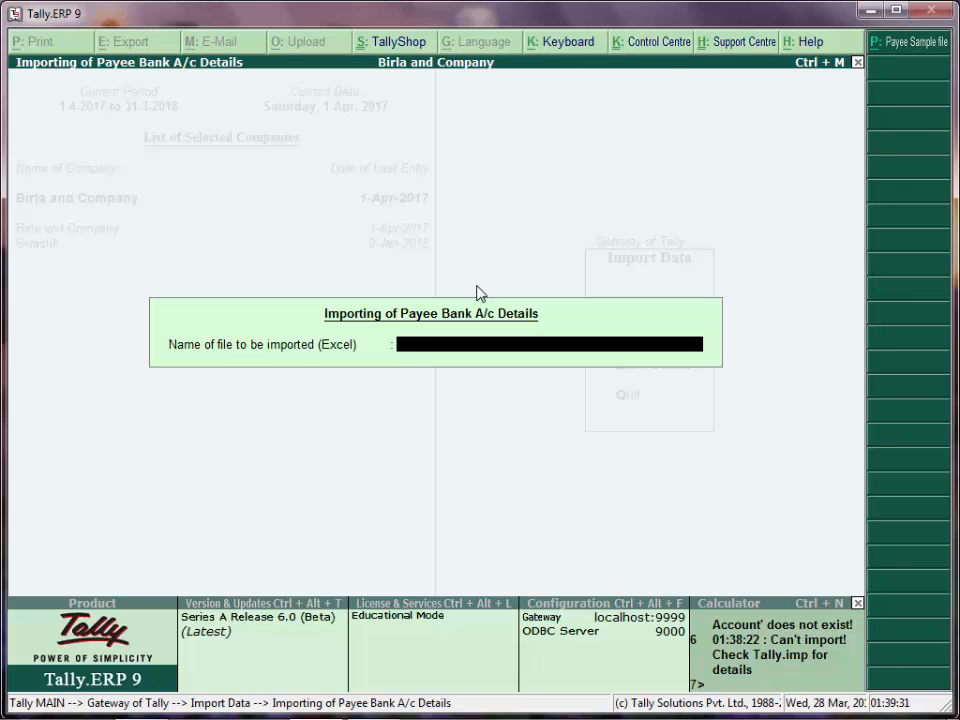
{"action": "key", "text": "Escape"}
{"action": "key", "text": "Up"}
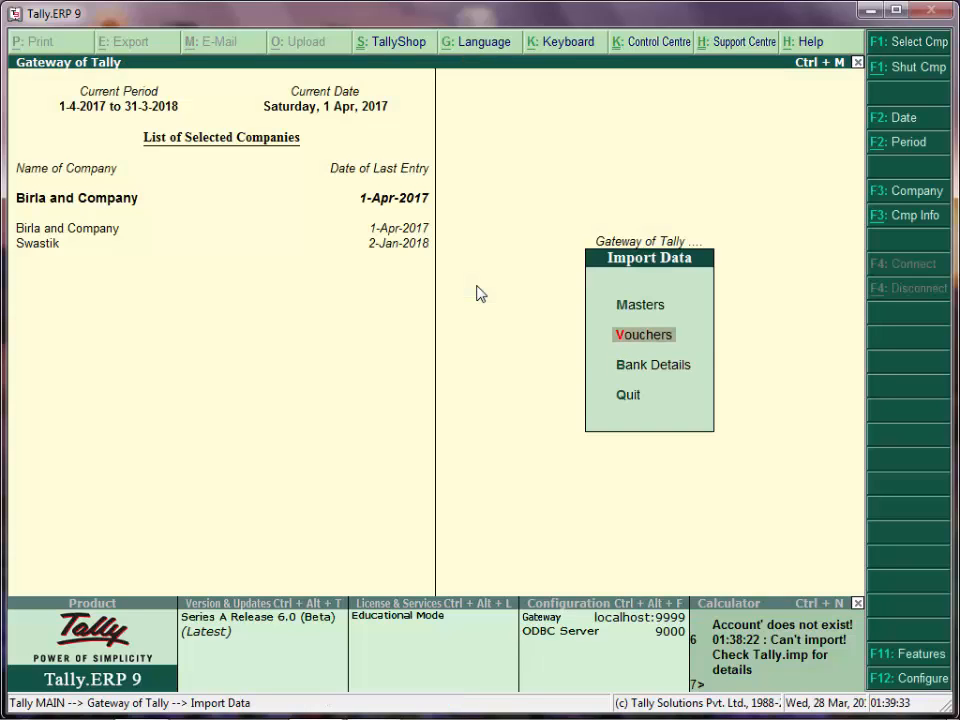
{"action": "key", "text": "Return"}
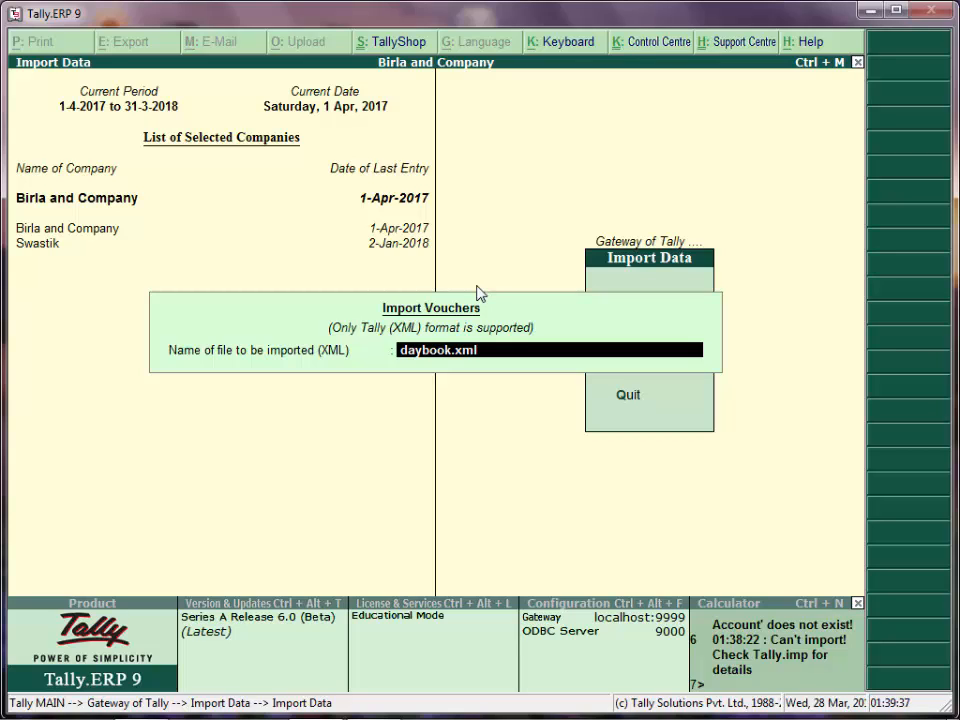
{"action": "key", "text": "BackSpace"}
{"action": "key", "text": "Escape"}
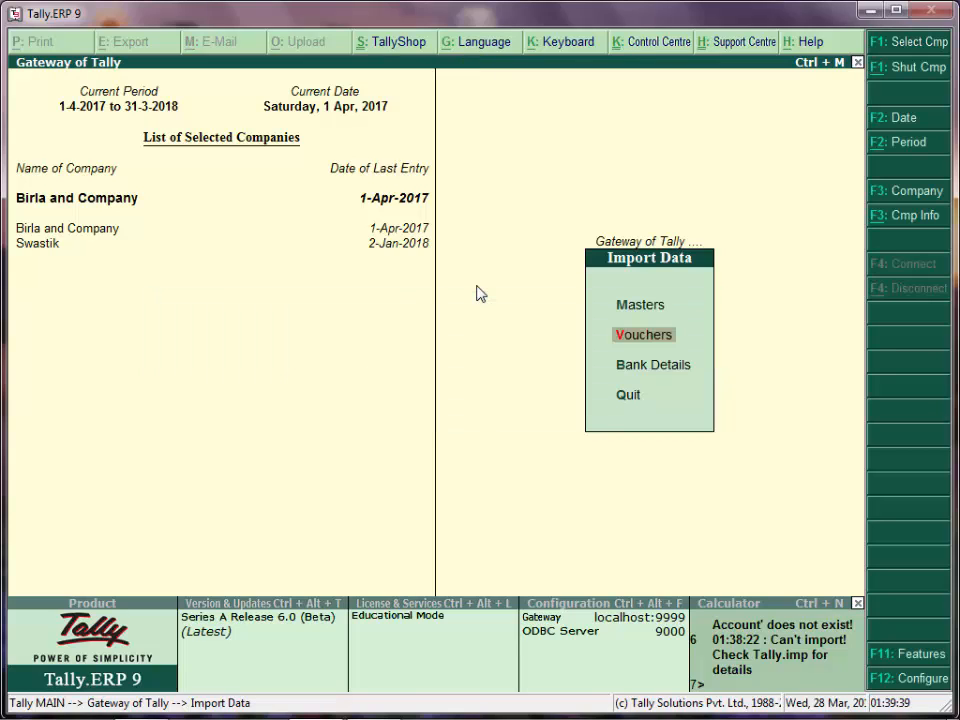
{"action": "key", "text": "Up"}
{"action": "key", "text": "Return"}
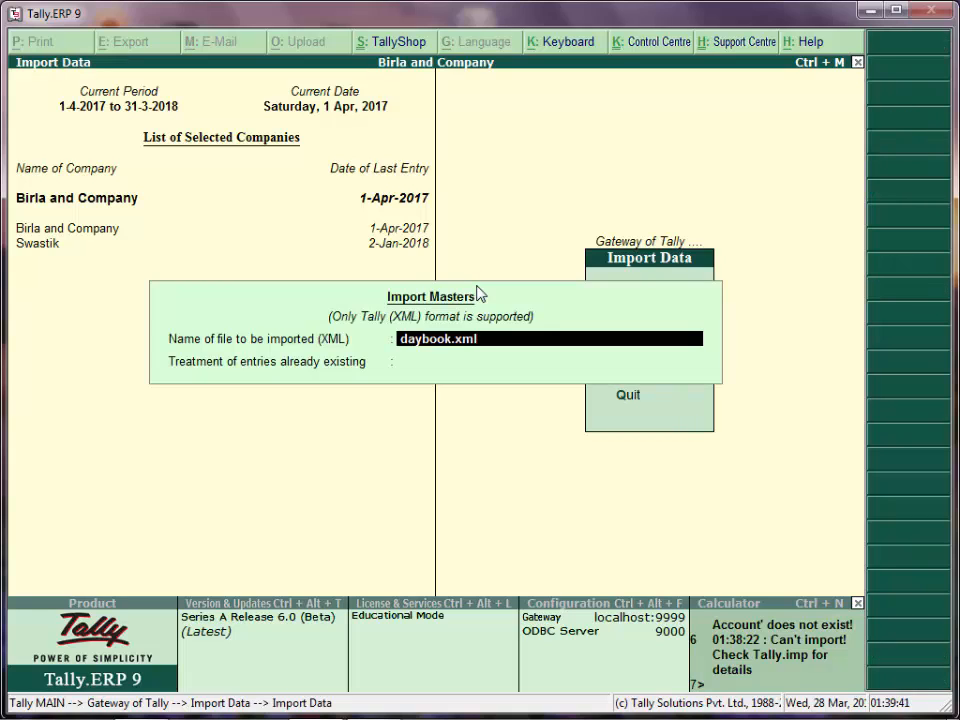
{"action": "key", "text": "BackSpace"}
{"action": "key", "text": "Escape"}
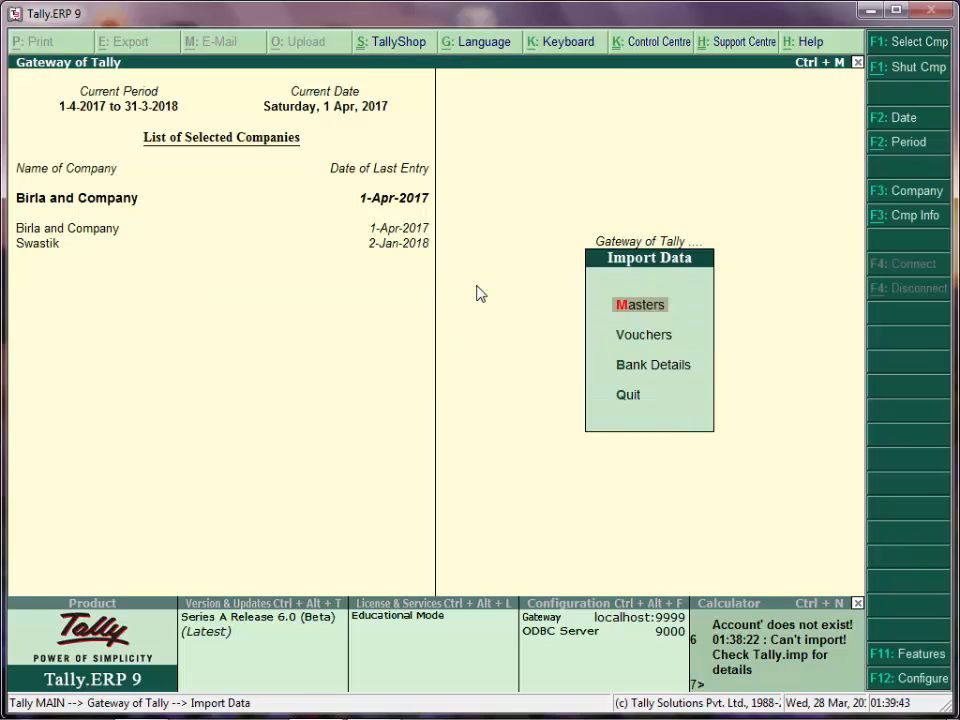
Return to the Gateway of Tally, make Swastik the active company and open its Banking options
{"action": "key", "text": "Escape"}
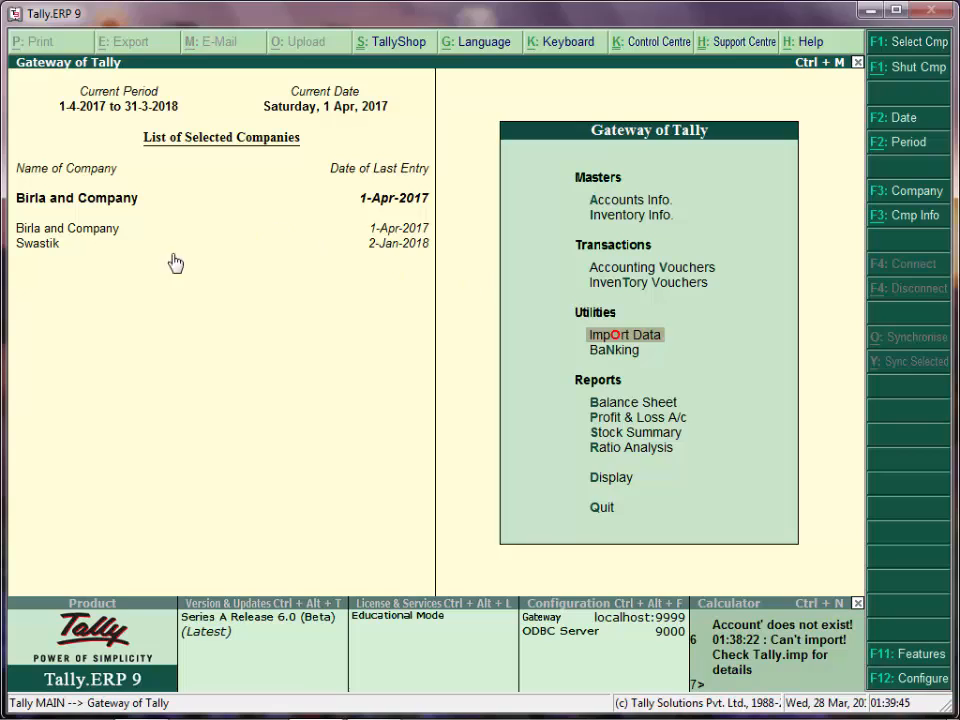
{"action": "left_click", "coordinate": [48, 245]}
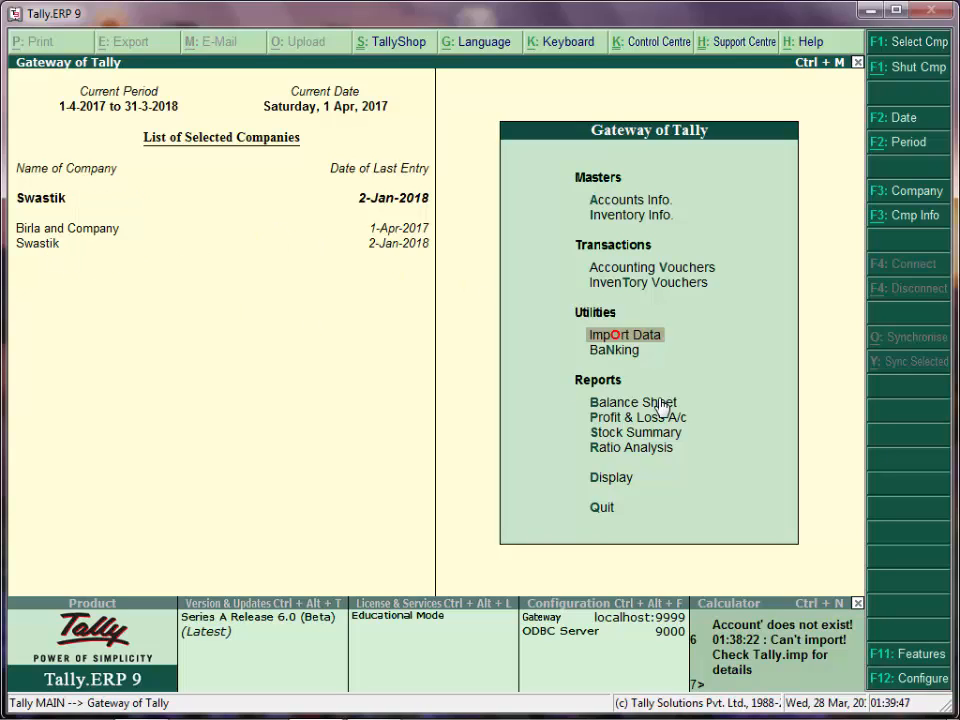
{"action": "key", "text": "Down"}
{"action": "key", "text": "Down"}
{"action": "key", "text": "Down"}
{"action": "key", "text": "Down"}
{"action": "key", "text": "Up"}
{"action": "key", "text": "Up"}
{"action": "key", "text": "Up"}
{"action": "key", "text": "Up"}
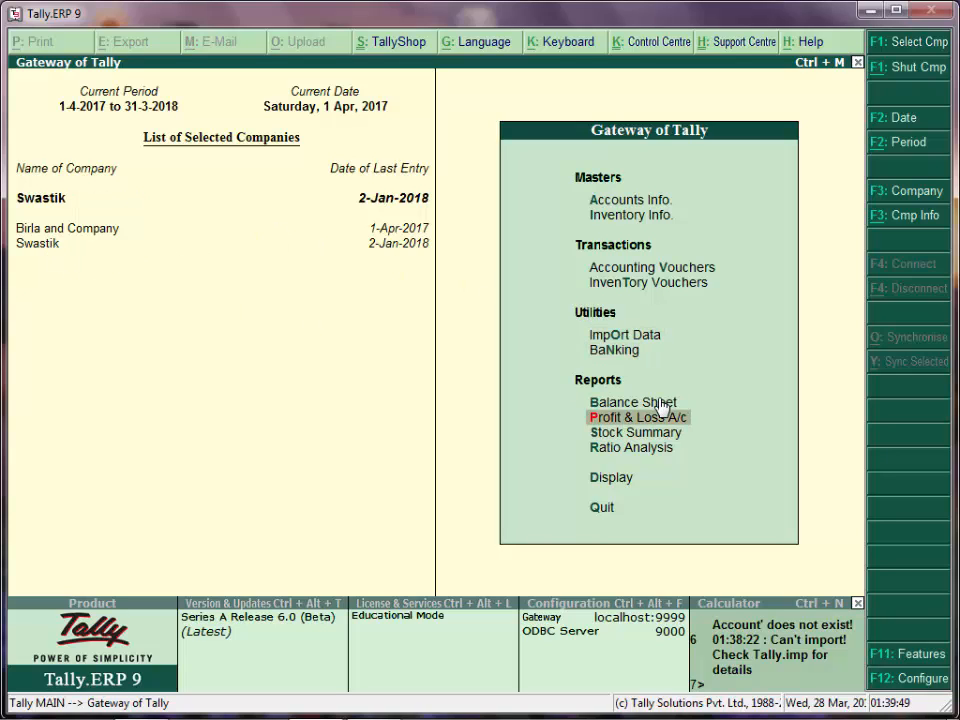
{"action": "key", "text": "Return"}
{"action": "key", "text": "Down"}
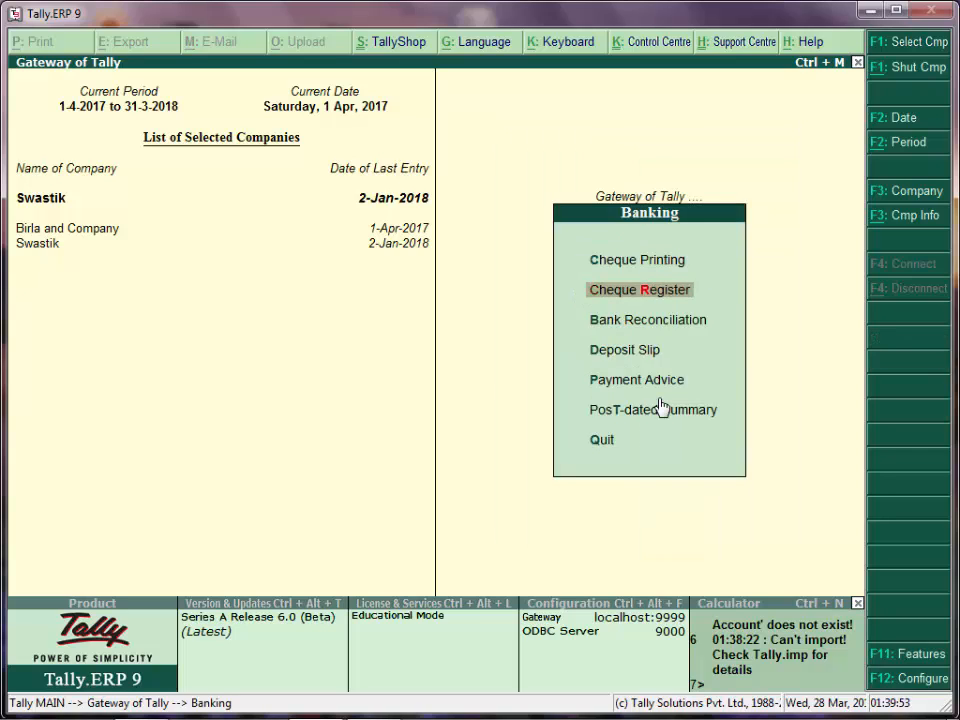
Open Swastik's bank-wise Cheque Register
{"action": "key", "text": "Down"}
{"action": "key", "text": "Down"}
{"action": "key", "text": "Down"}
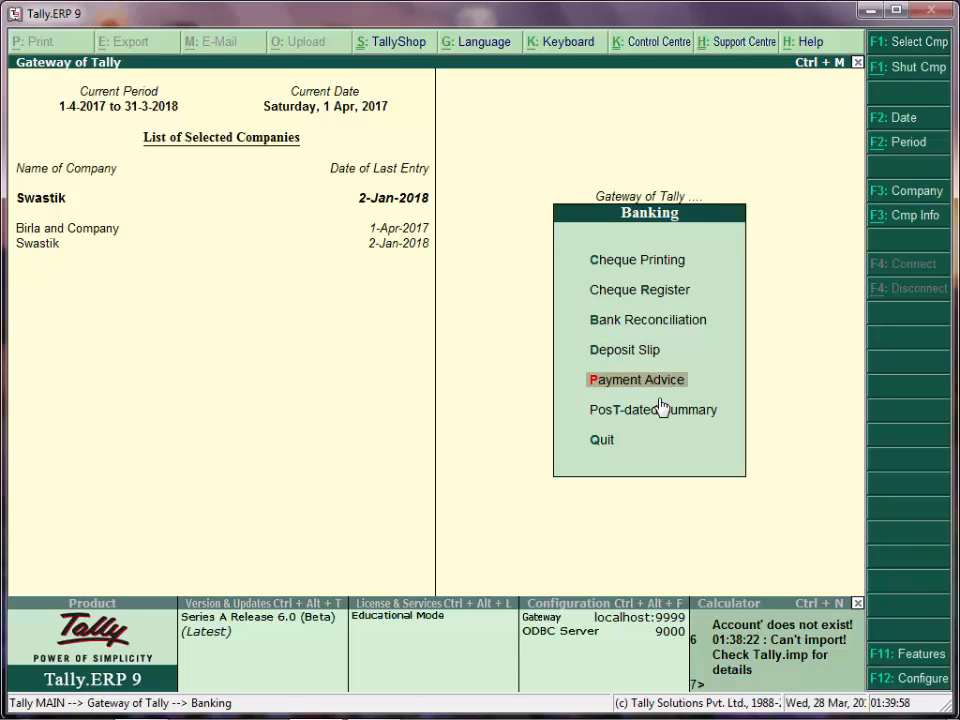
{"action": "key", "text": "Down"}
{"action": "key", "text": "Up"}
{"action": "key", "text": "Up"}
{"action": "key", "text": "Up"}
{"action": "key", "text": "Up"}
{"action": "key", "text": "Return"}
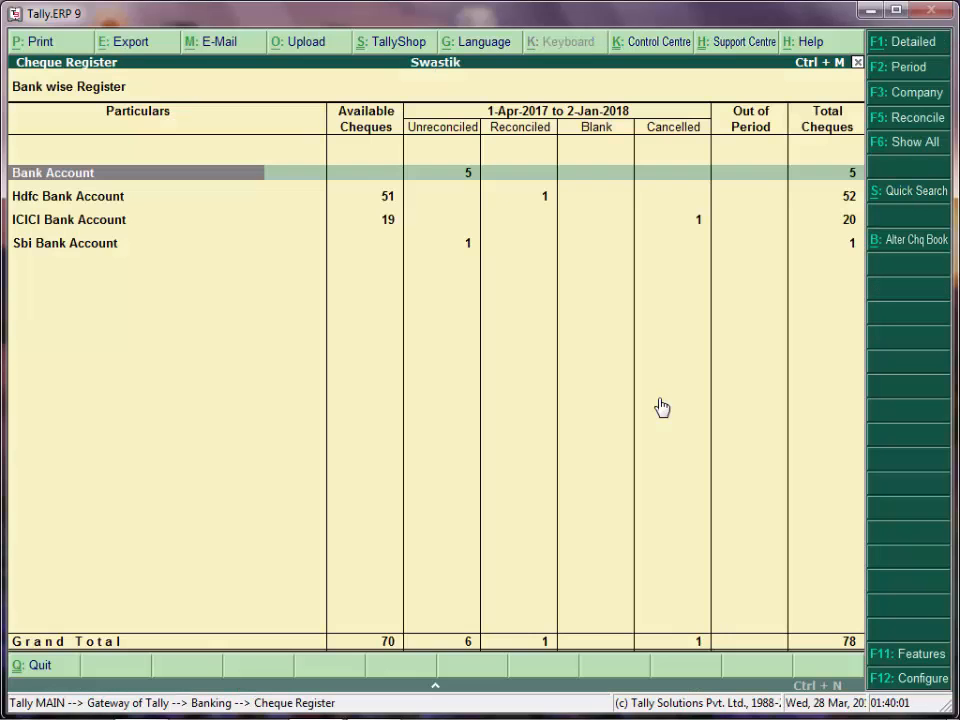
Open the instrument-wise cheque list for the Swastik Business range of the Hdfc Bank Account
{"action": "key", "text": "Down"}
{"action": "key", "text": "Return"}
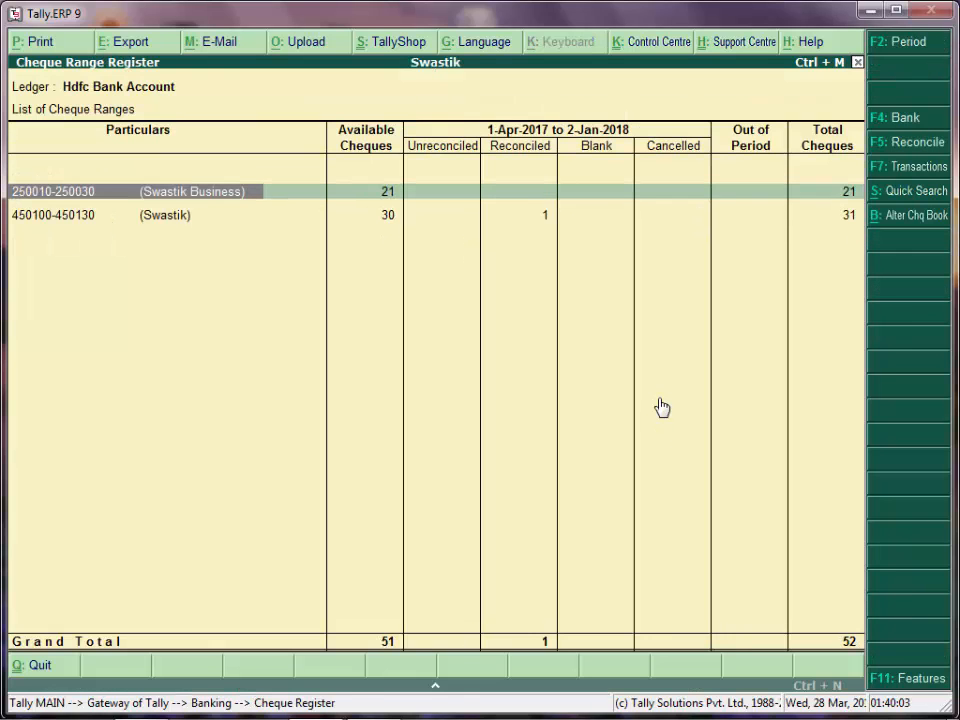
{"action": "key", "text": "Return"}
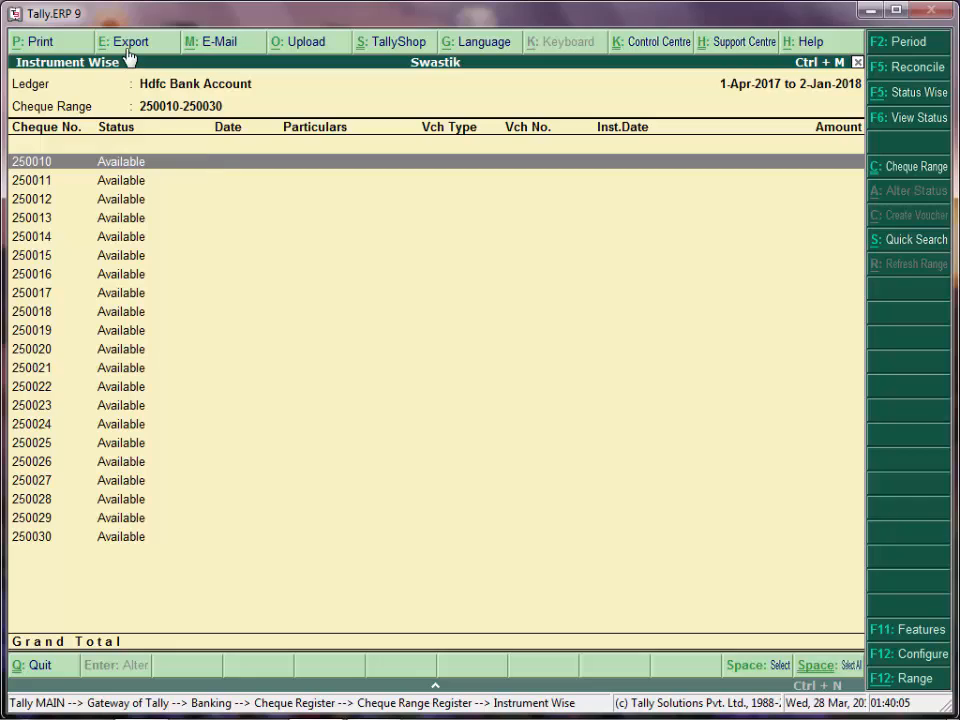
Start exporting the instrument-wise cheque list, keeping the default language and setting the format to Excel (Spreadsheet)
{"action": "left_click", "coordinate": [128, 45]}
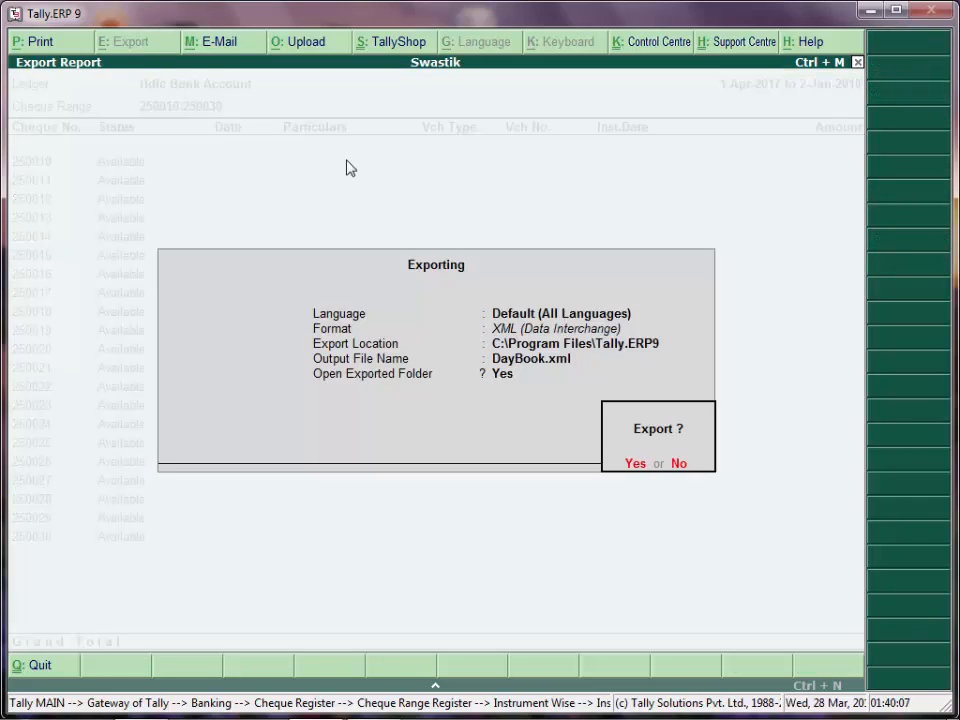
{"action": "key", "text": "n"}
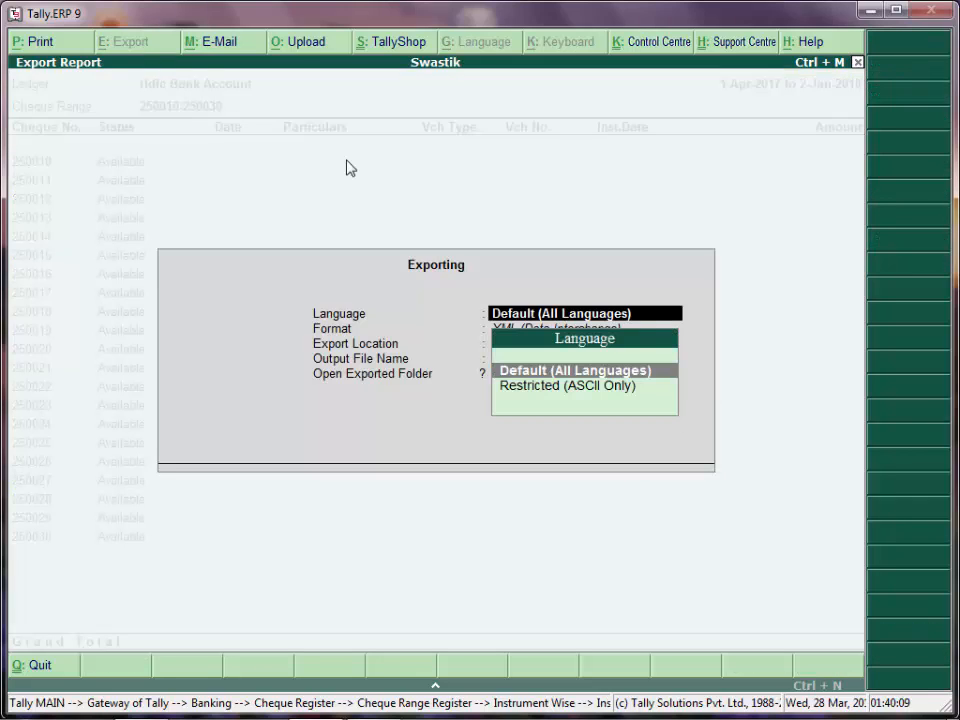
{"action": "key", "text": "Return"}
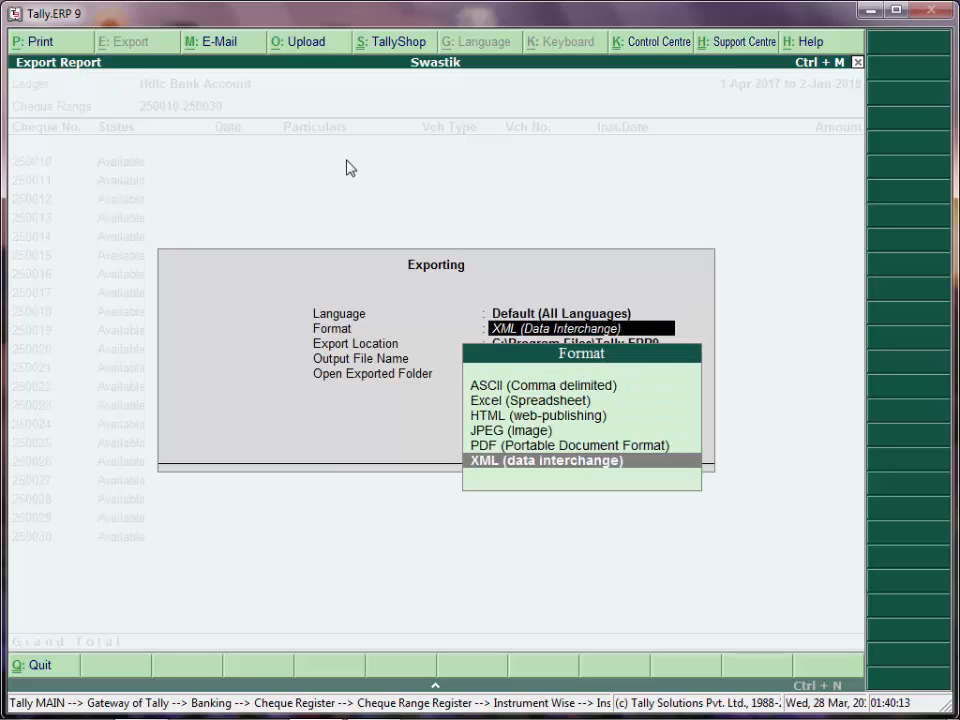
{"action": "key", "text": "Up"}
{"action": "key", "text": "Up"}
{"action": "key", "text": "Up"}
{"action": "key", "text": "Up"}
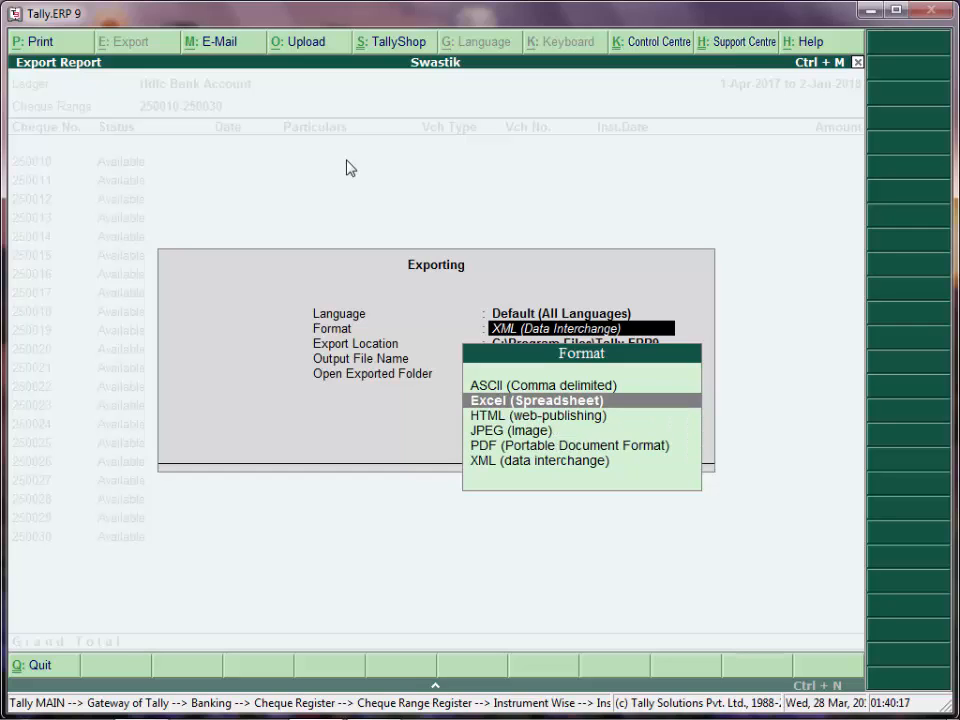
{"action": "key", "text": "Down"}
{"action": "key", "text": "Down"}
{"action": "key", "text": "Down"}
{"action": "key", "text": "Down"}
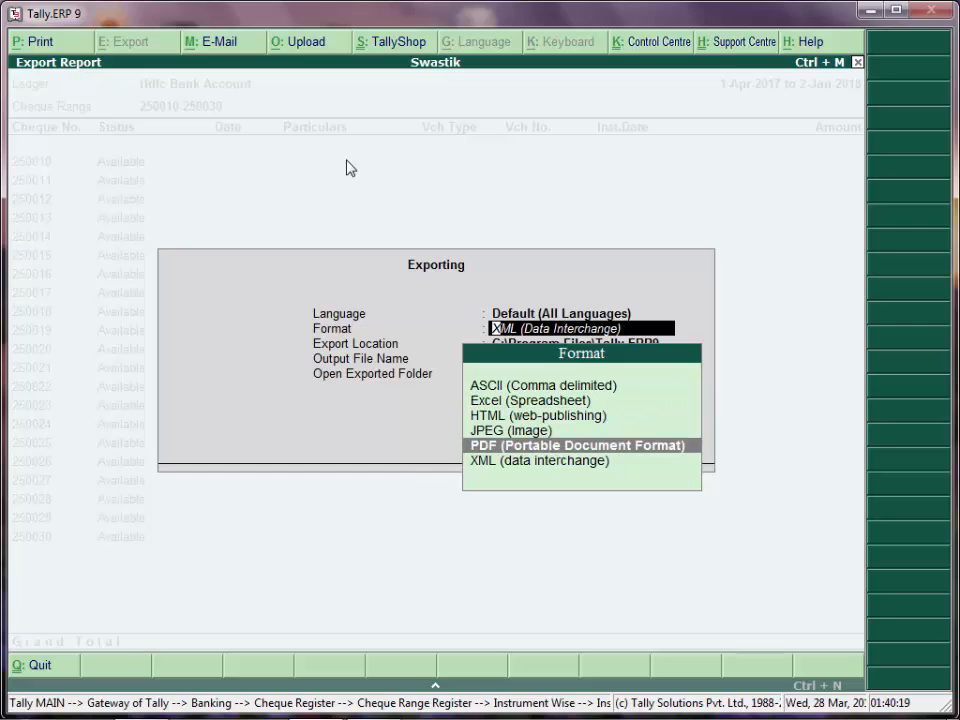
{"action": "key", "text": "Up"}
{"action": "key", "text": "Up"}
{"action": "key", "text": "Up"}
{"action": "key", "text": "Up"}
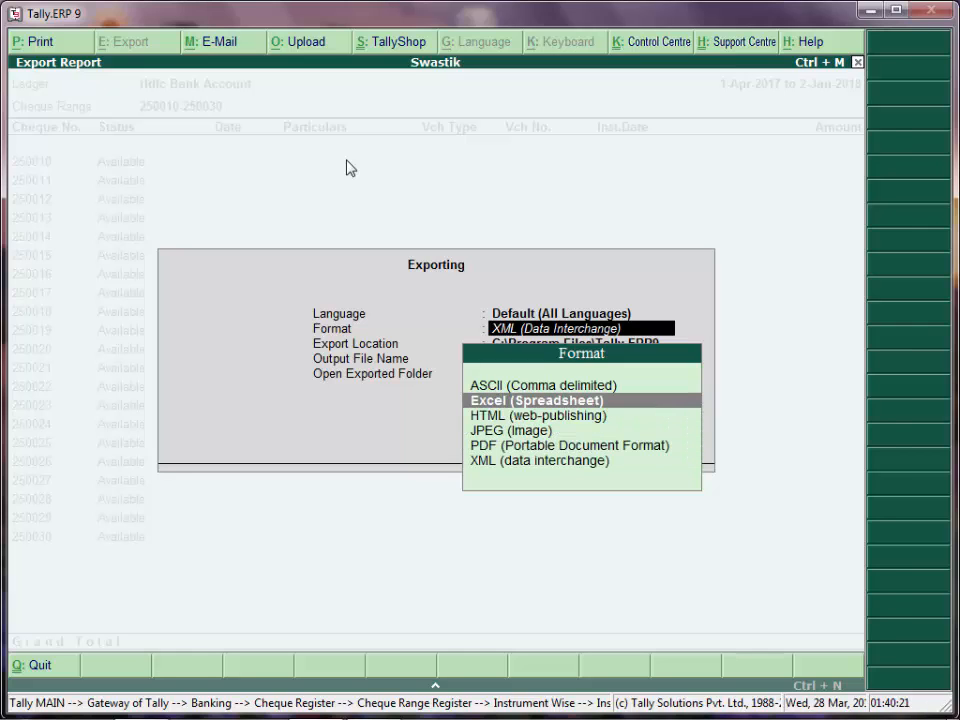
{"action": "key", "text": "Return"}
Export the cheque list as DayBook.xlsx to C:\Program Files\Tally.ERP9 with the sheet name Instrument Wise, and close the opened workbook
{"action": "key", "text": "Return"}
{"action": "key", "text": "Return"}
{"action": "key", "text": "Return"}
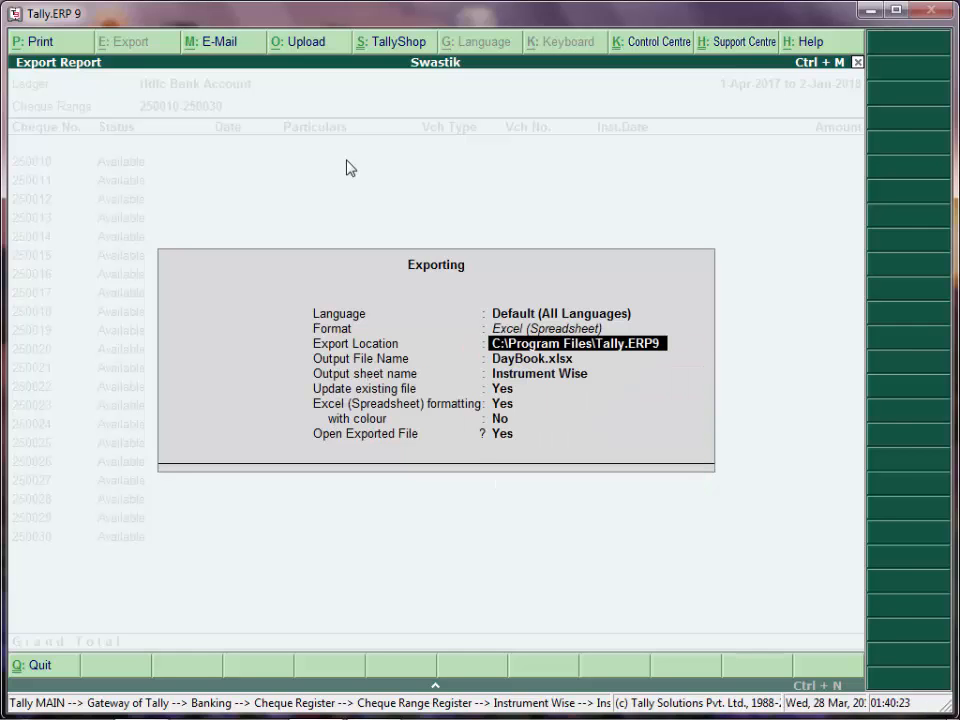
{"action": "key", "text": "Return"}
{"action": "key", "text": "Return"}
{"action": "key", "text": "Return"}
{"action": "key", "text": "Return"}
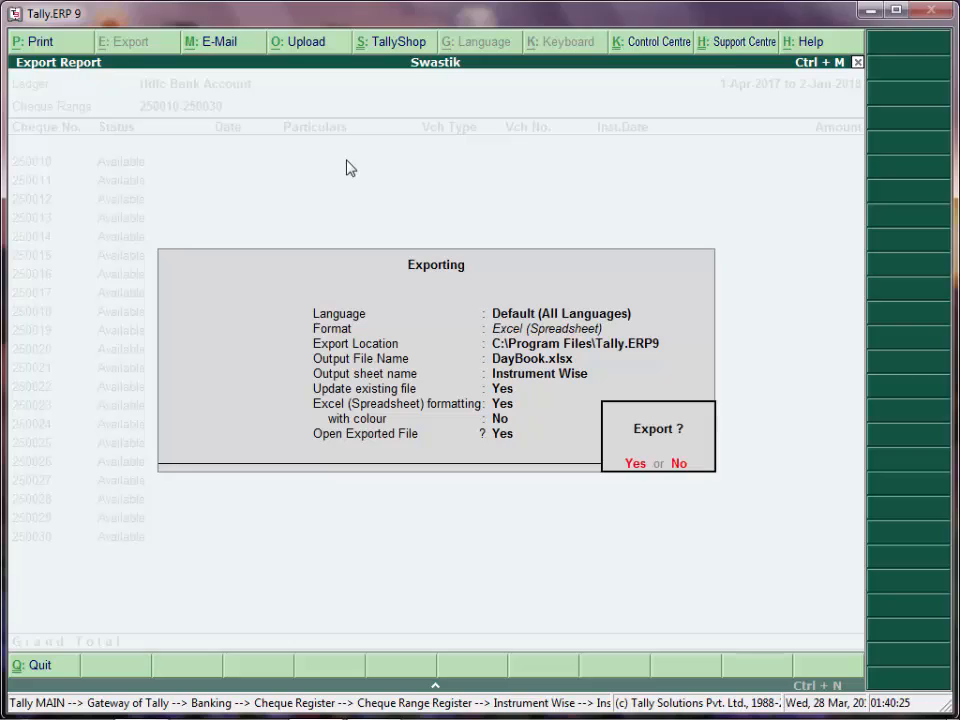
{"action": "key", "text": "Return"}
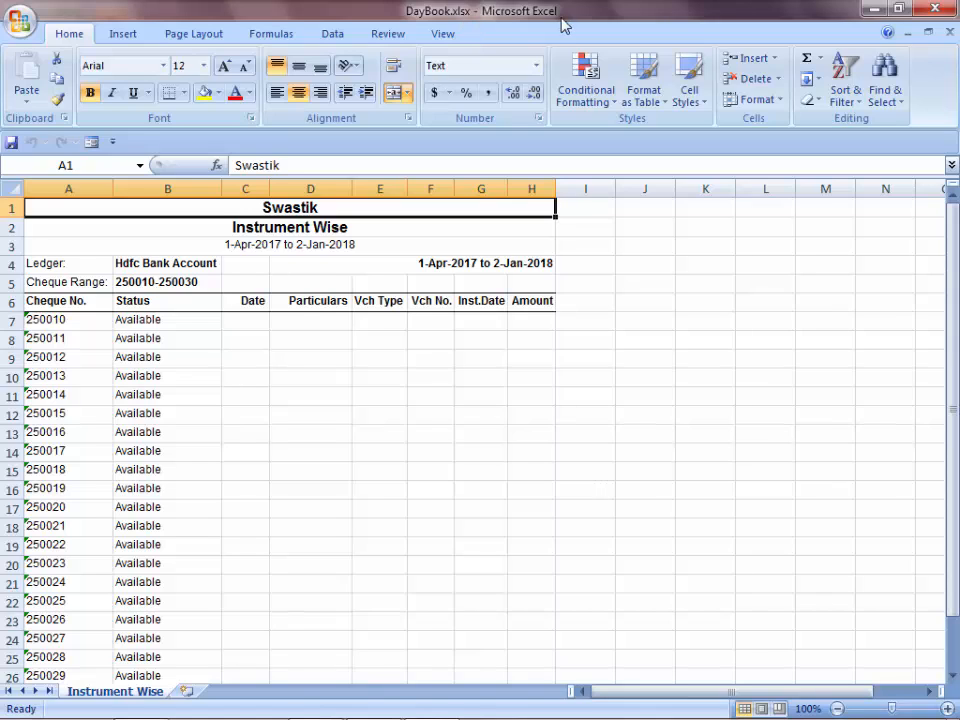
{"action": "left_click", "coordinate": [946, 9]}
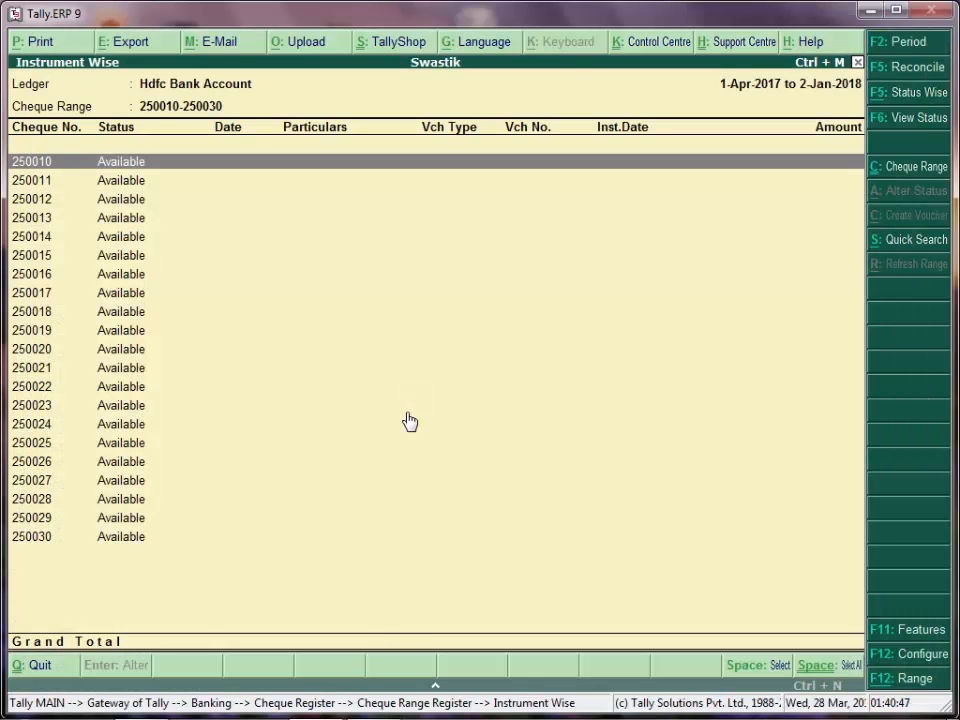
Leave the cheque reports and make Birla and Company the current company
{"action": "key", "text": "Escape"}
{"action": "key", "text": "Escape"}
{"action": "key", "text": "Escape"}
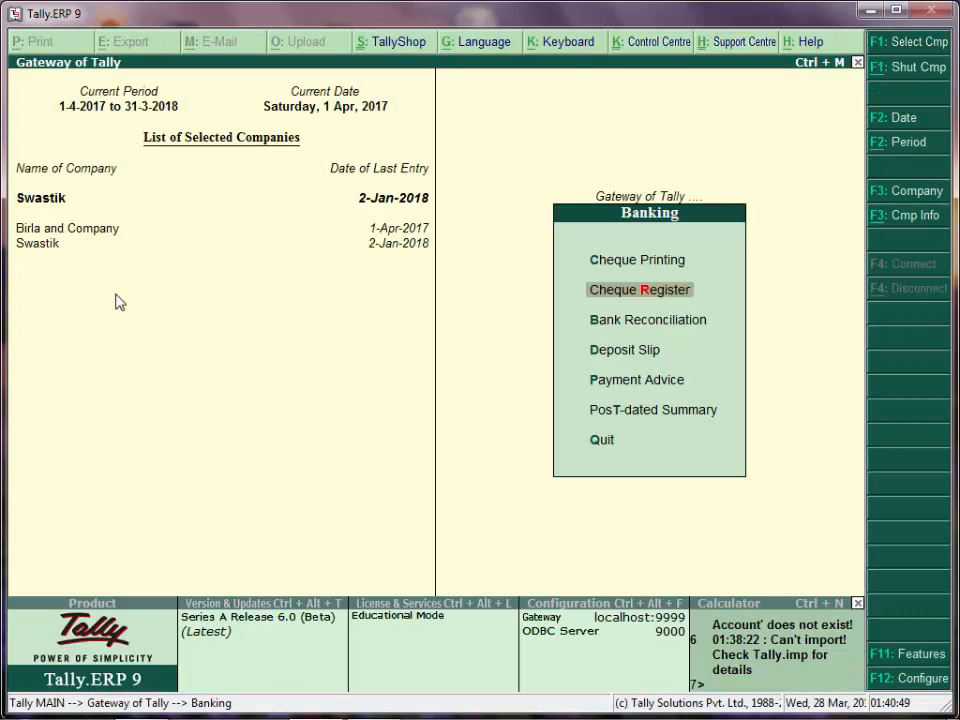
{"action": "key", "text": "F3"}
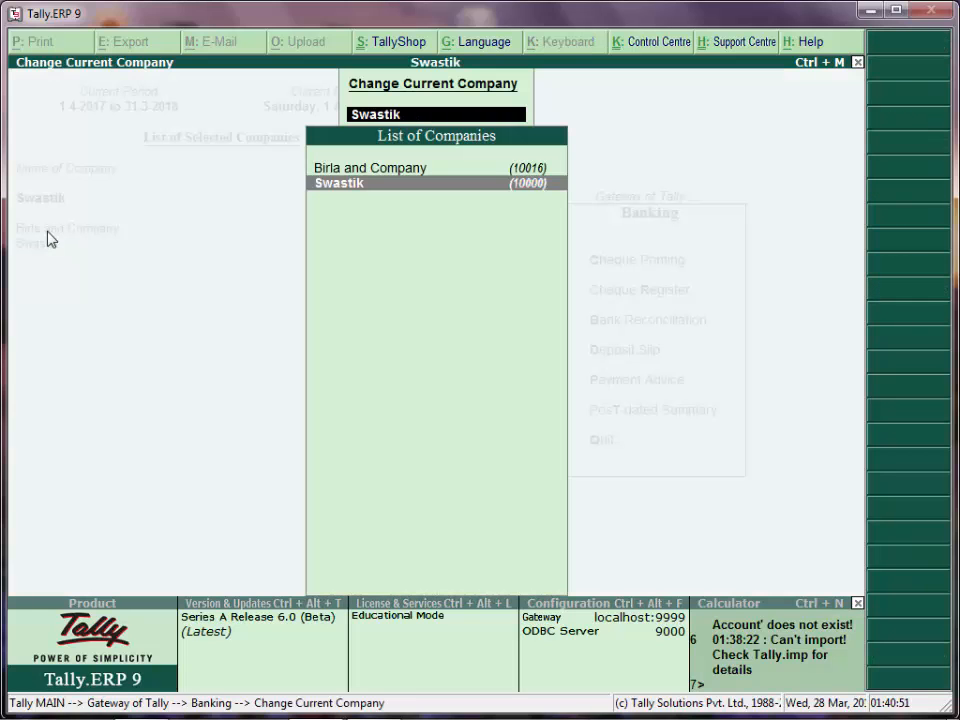
{"action": "key", "text": "Up"}
{"action": "key", "text": "Return"}
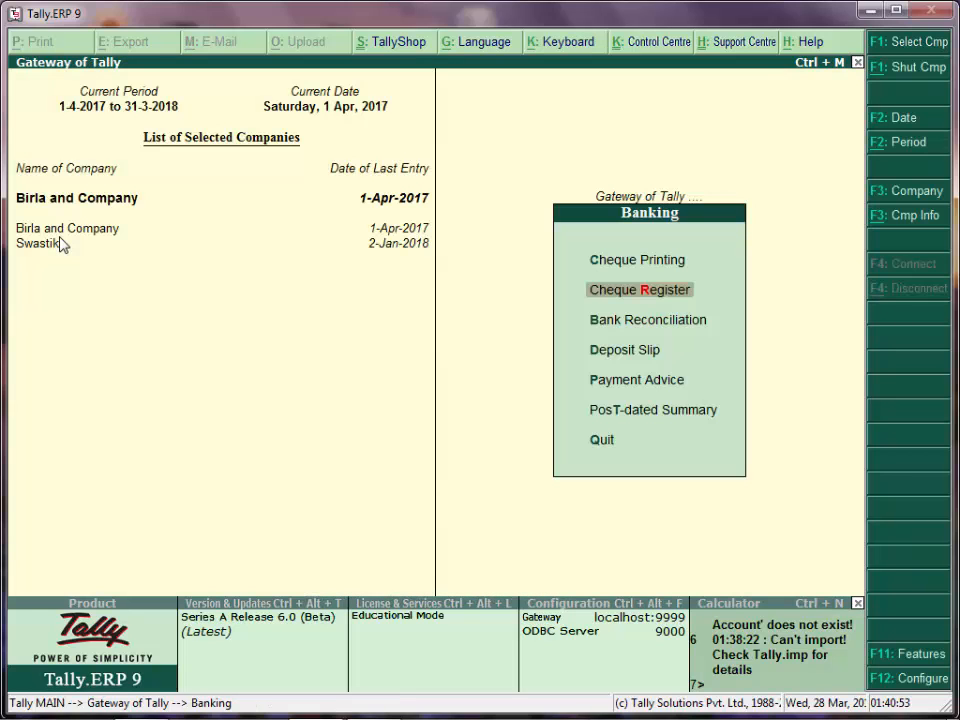
Start importing bank details into Birla and Company and name daybook.xlsx as the Excel file to import
{"action": "key", "text": "Escape"}
{"action": "key", "text": "o"}
{"action": "key", "text": "Down"}
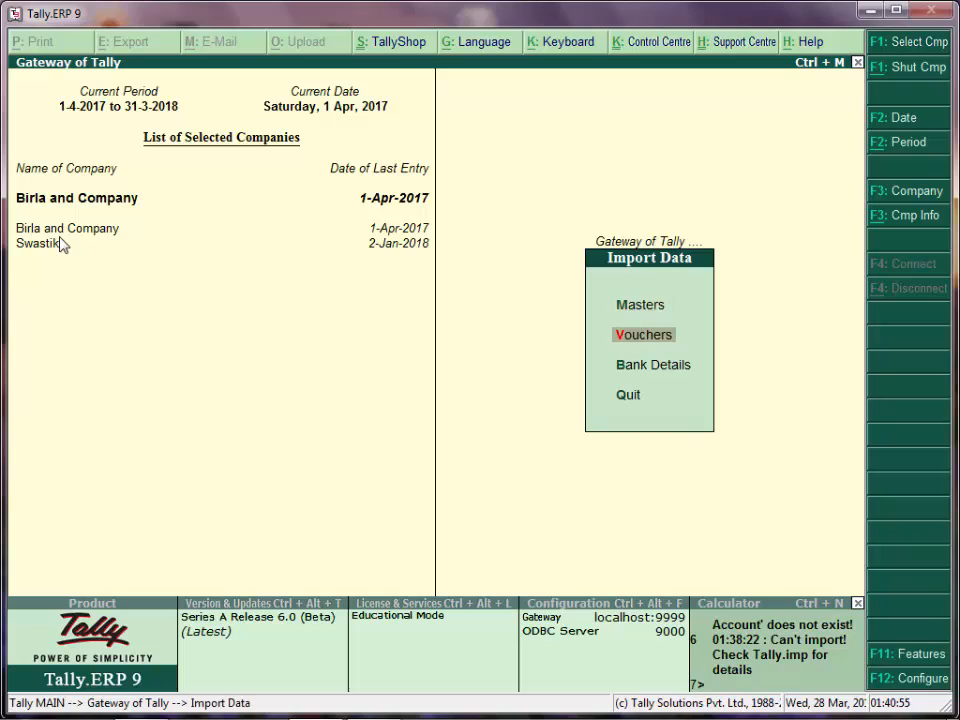
{"action": "key", "text": "Down"}
{"action": "key", "text": "Return"}
{"action": "type", "text": "daybook"}
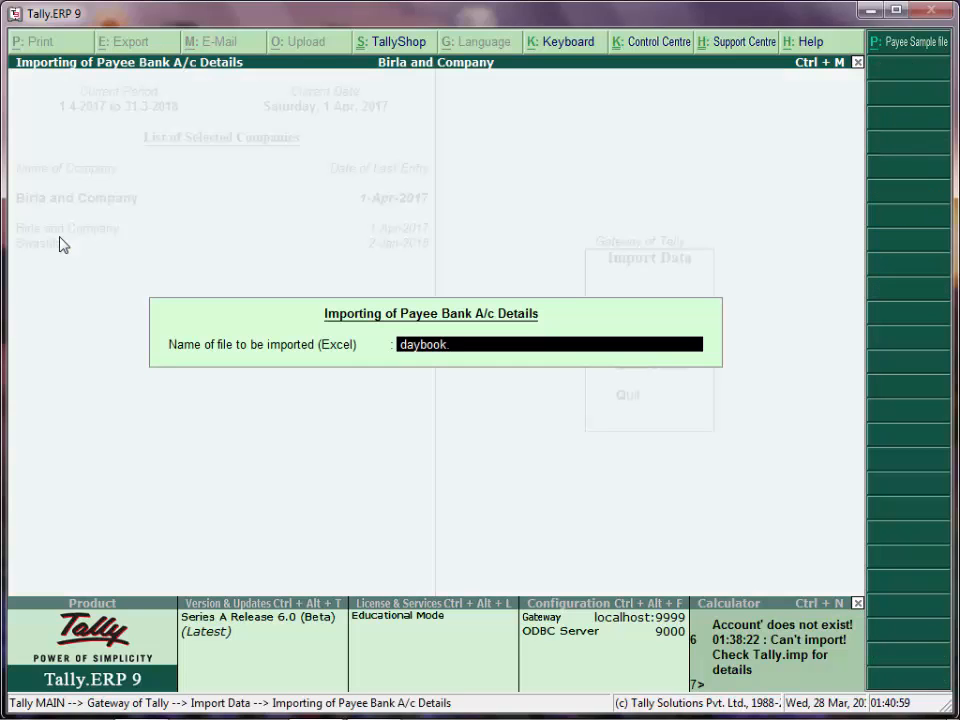
{"action": "type", "text": ".xlsx"}
Switch to the Tally.ERP9 folder in Windows Explorer, check the DayBook.xlsx file name, and return to the Tally.ERP 9 import form
{"action": "key", "text": "alt+Tab"}
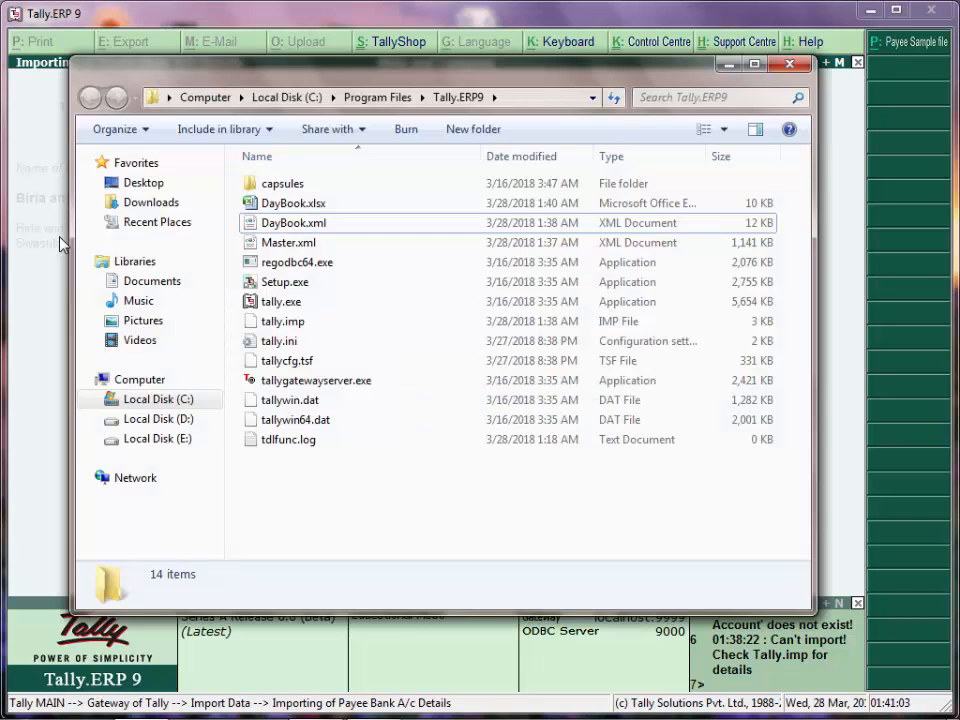
{"action": "key", "text": "Up"}
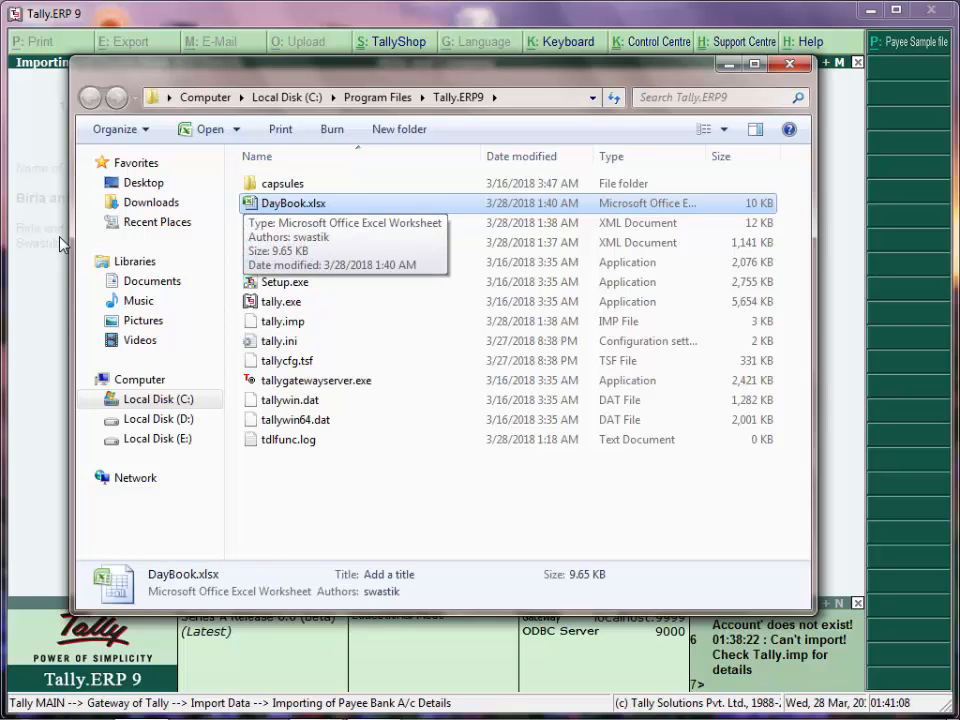
{"action": "key", "text": "alt+Tab"}
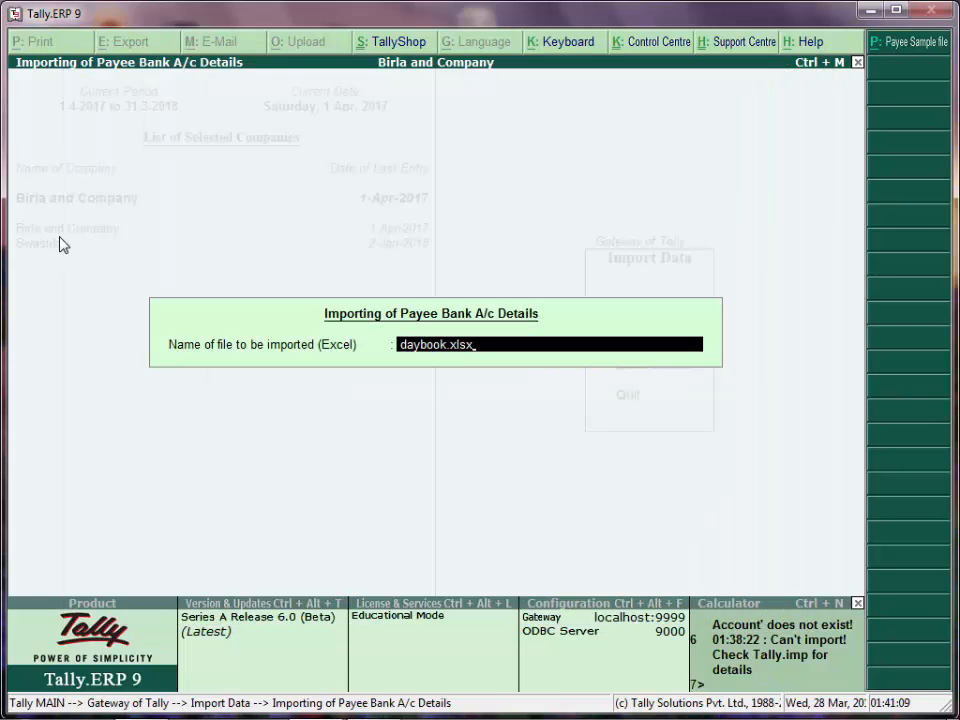
Run the payee bank details import from daybook.xlsx, dismiss the import summary and return to the Gateway of Tally
{"action": "key", "text": "Return"}
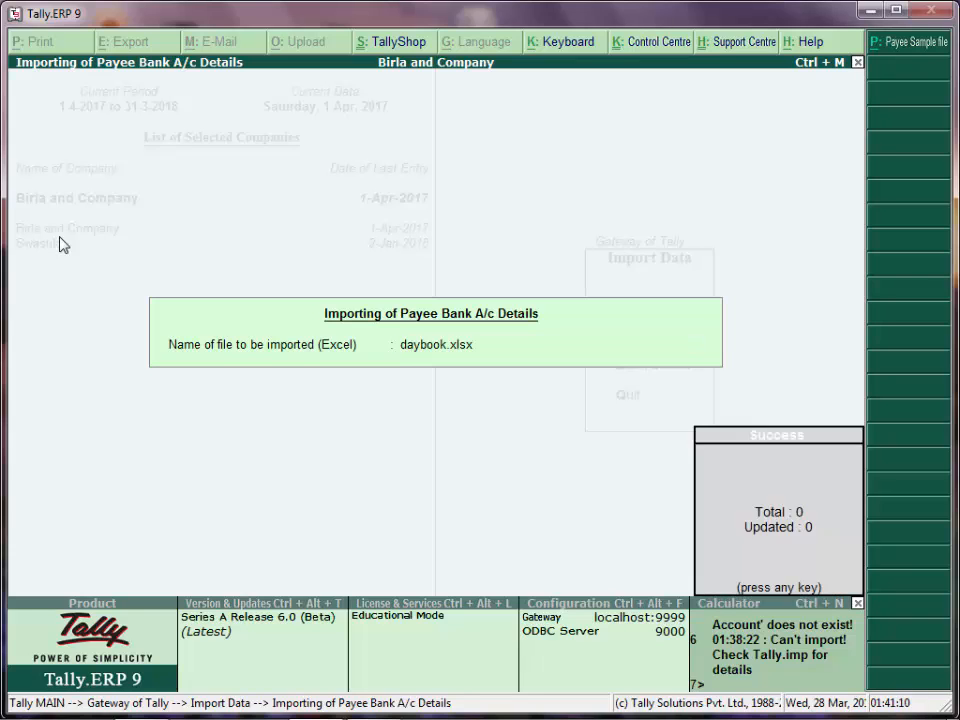
{"action": "key", "text": "Return"}
{"action": "key", "text": "Return"}
{"action": "key", "text": "Escape"}
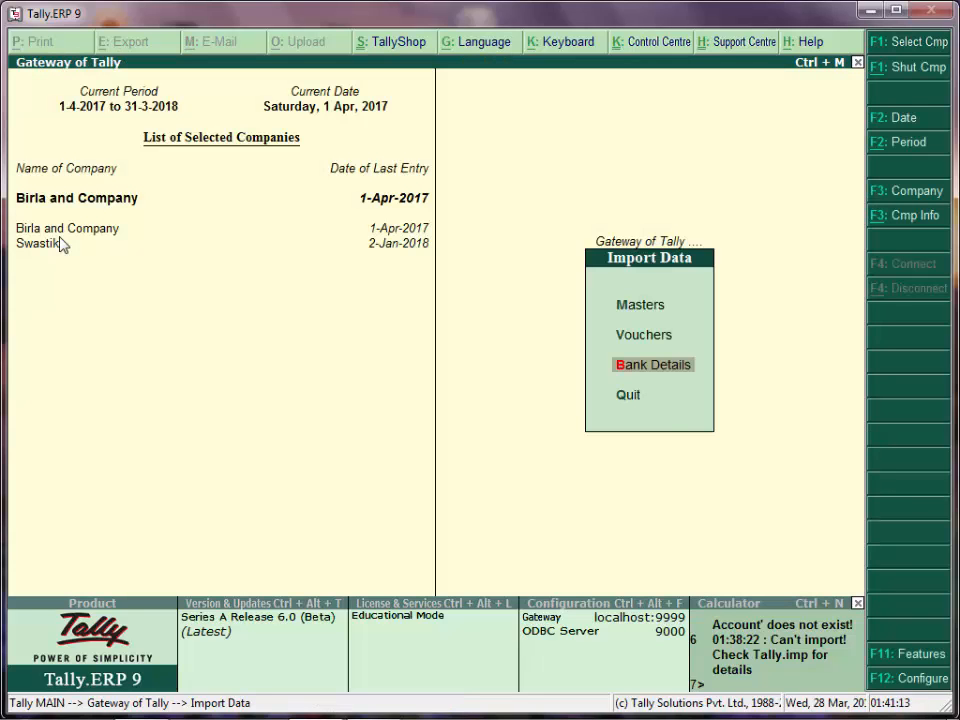
{"action": "key", "text": "Escape"}
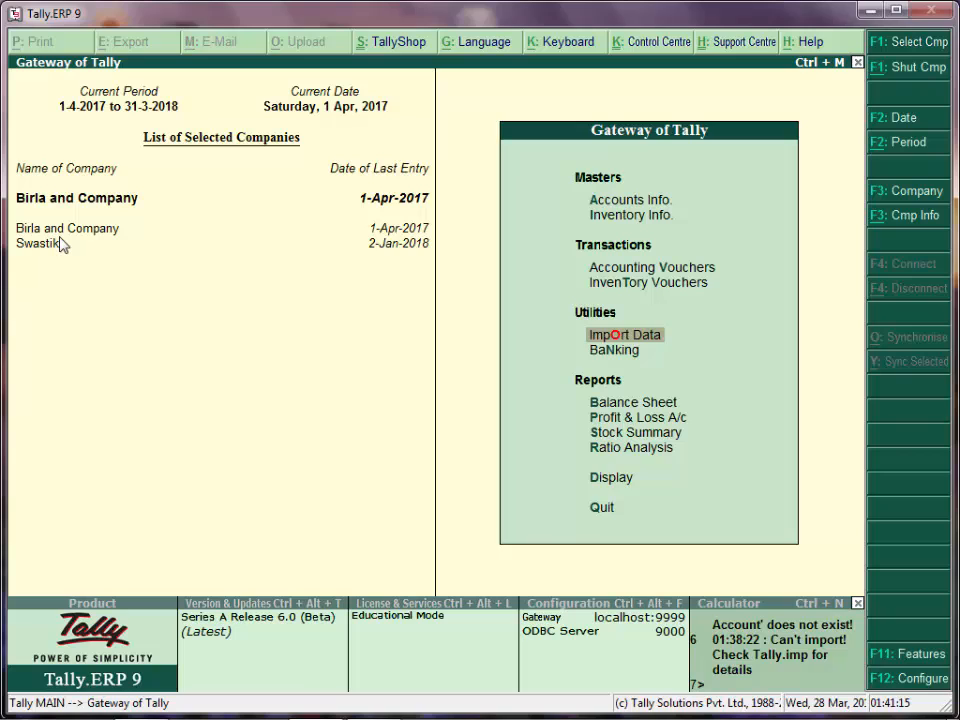
{"action": "key", "text": "n"}
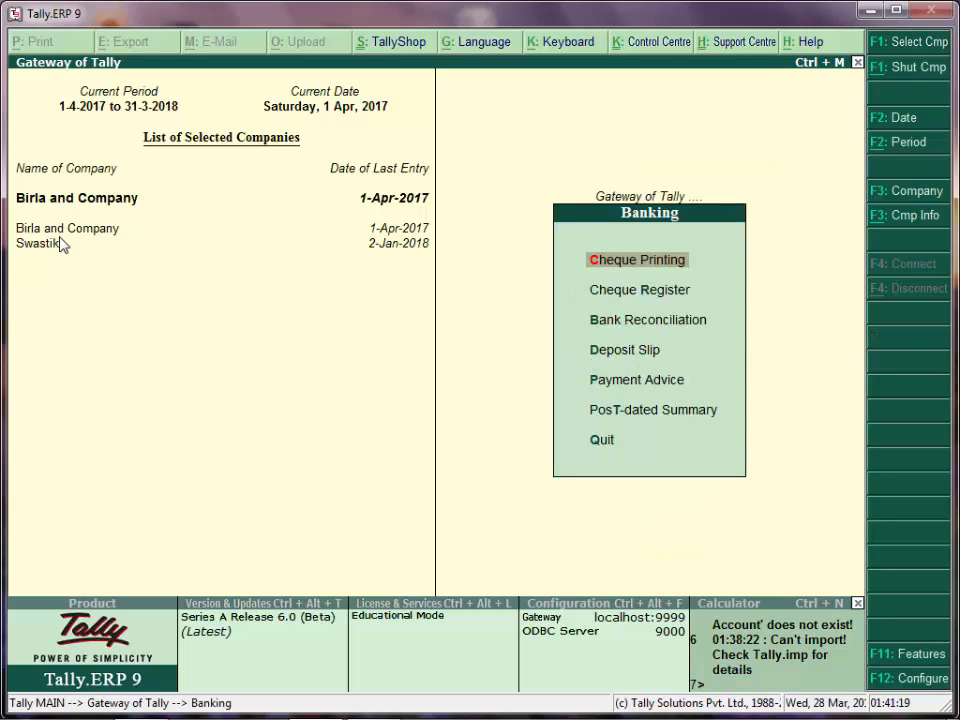
{"action": "key", "text": "Down"}
{"action": "key", "text": "Down"}
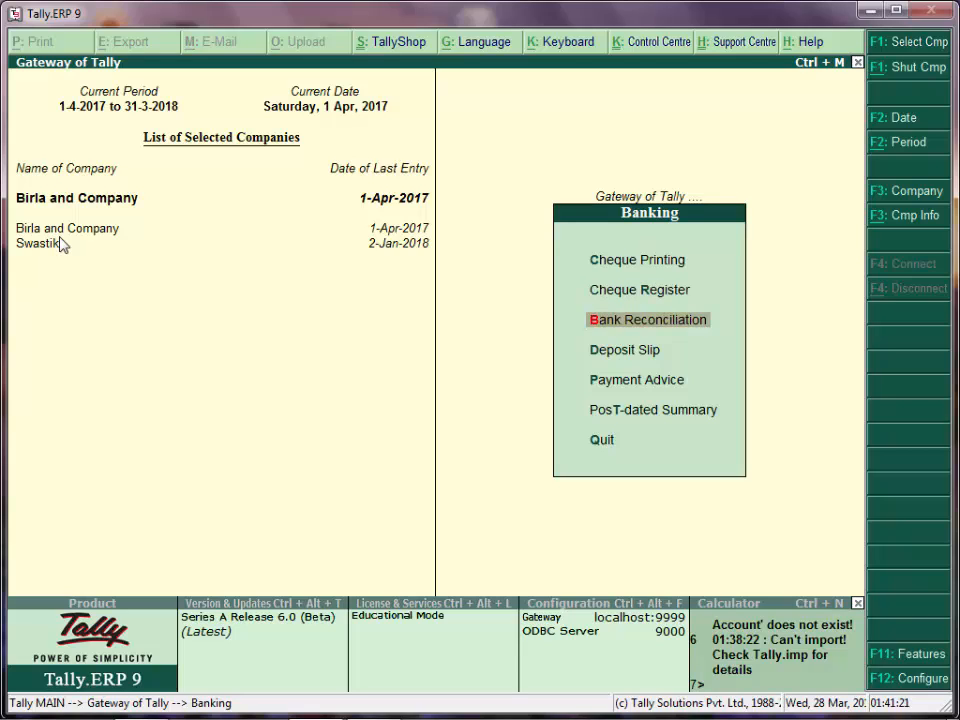
{"action": "key", "text": "Down"}
{"action": "key", "text": "Down"}
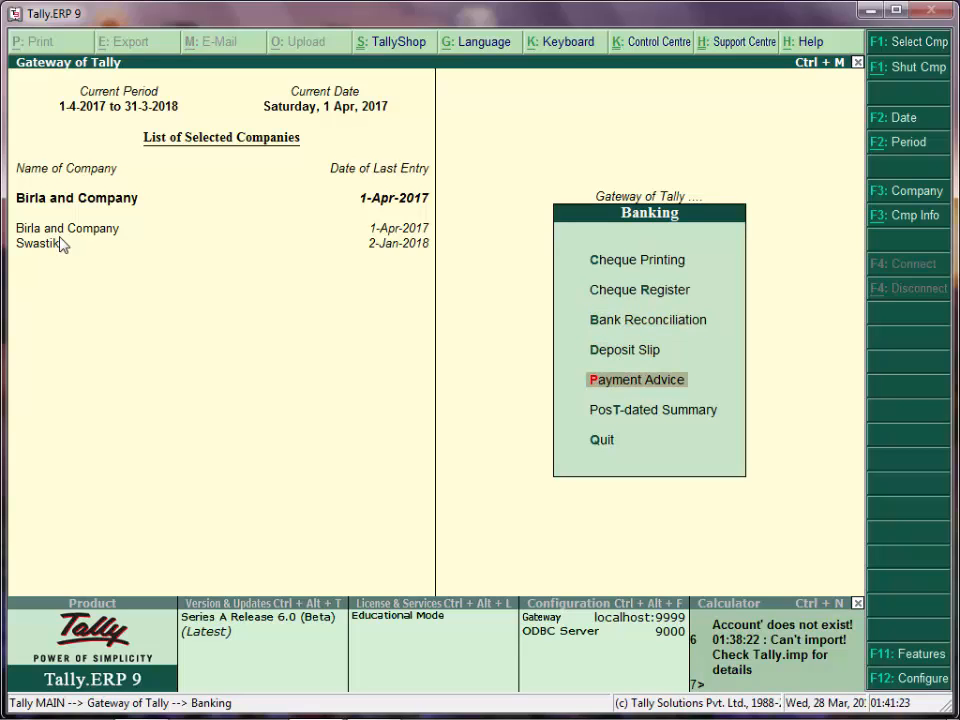
{"action": "key", "text": "Down"}
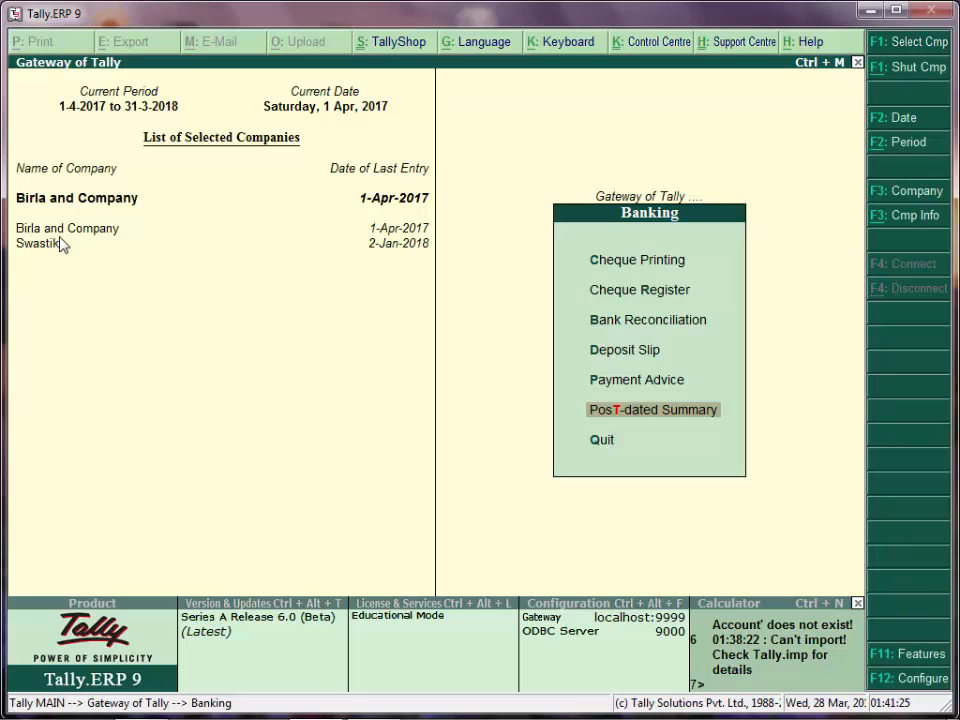
{"action": "key", "text": "Down"}
{"action": "key", "text": "Return"}
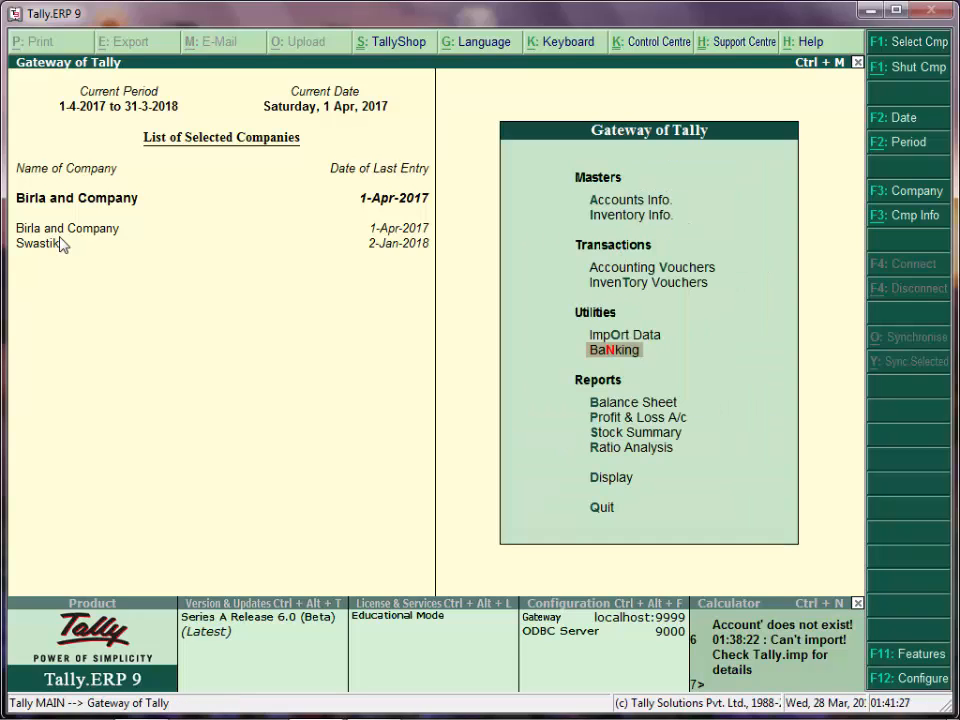
Review the List of Accounts of Birla and Company for the imported ledgers, and return to the Gateway of Tally
{"action": "key", "text": "Down"}
{"action": "key", "text": "Down"}
{"action": "key", "text": "Down"}
{"action": "key", "text": "Down"}
{"action": "key", "text": "Down"}
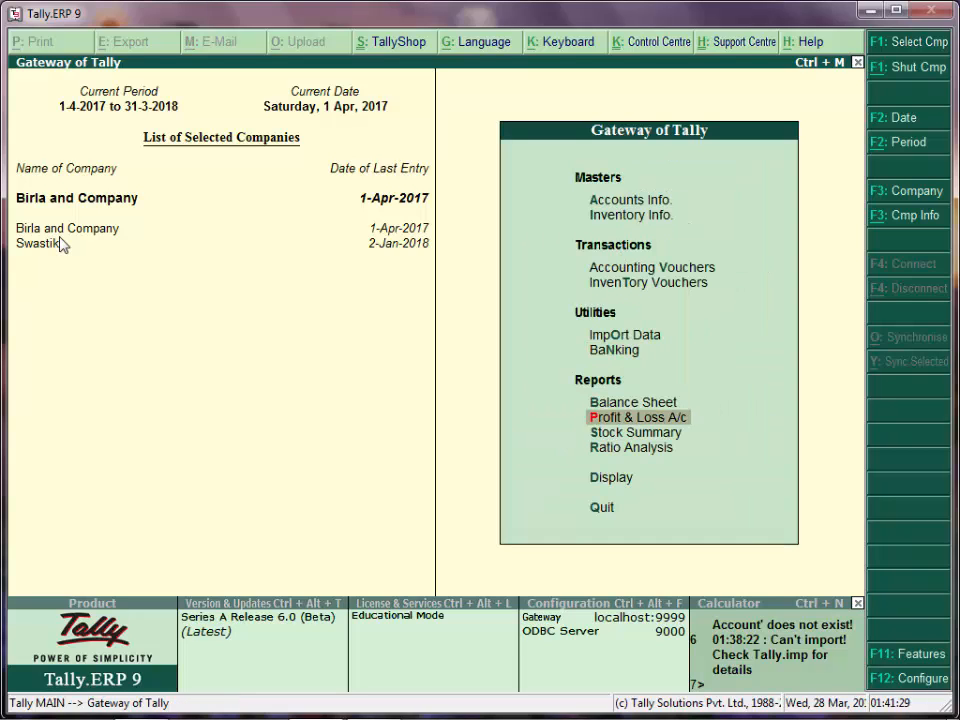
{"action": "key", "text": "Return"}
{"action": "key", "text": "Down"}
{"action": "key", "text": "Down"}
{"action": "key", "text": "Down"}
{"action": "key", "text": "Down"}
{"action": "key", "text": "Down"}
{"action": "key", "text": "Down"}
{"action": "key", "text": "Down"}
{"action": "key", "text": "Down"}
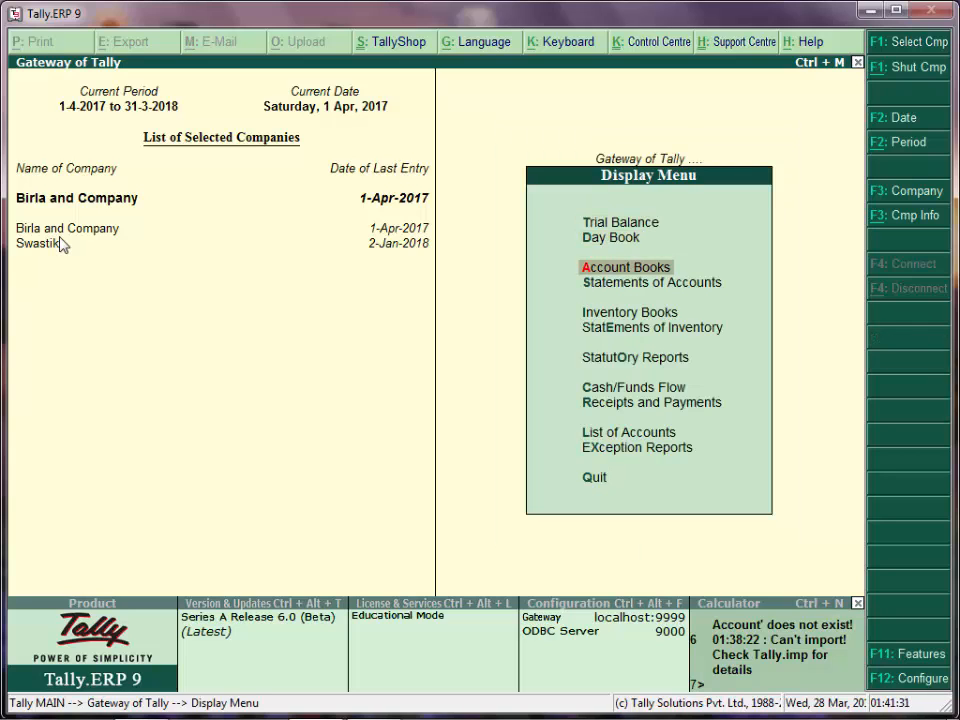
{"action": "key", "text": "Down"}
{"action": "key", "text": "Return"}
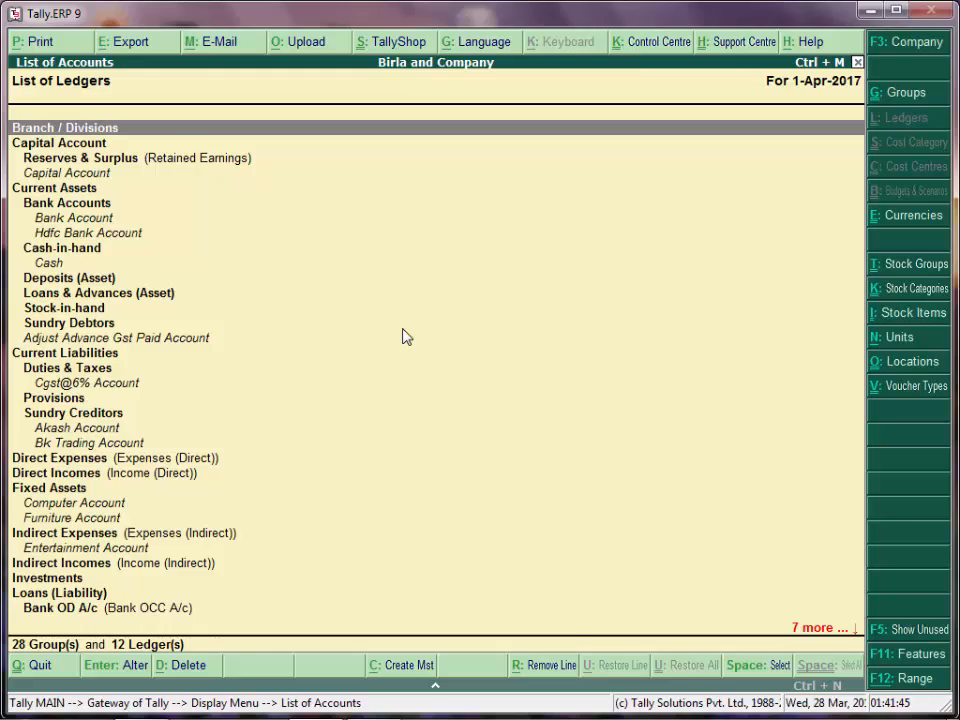
{"action": "key", "text": "Escape"}
{"action": "key", "text": "Escape"}
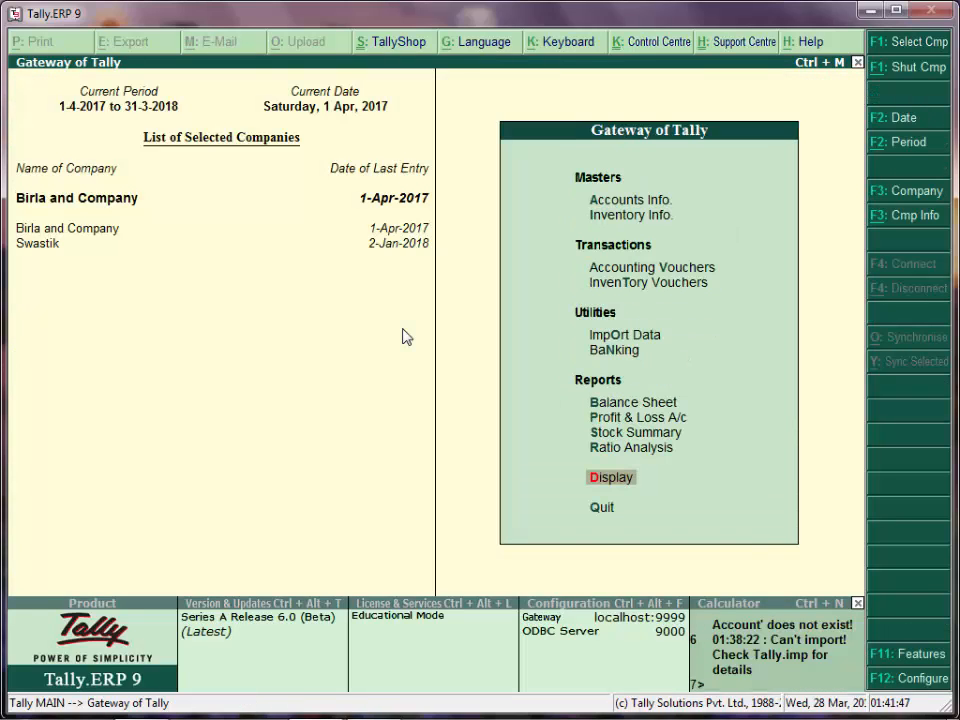